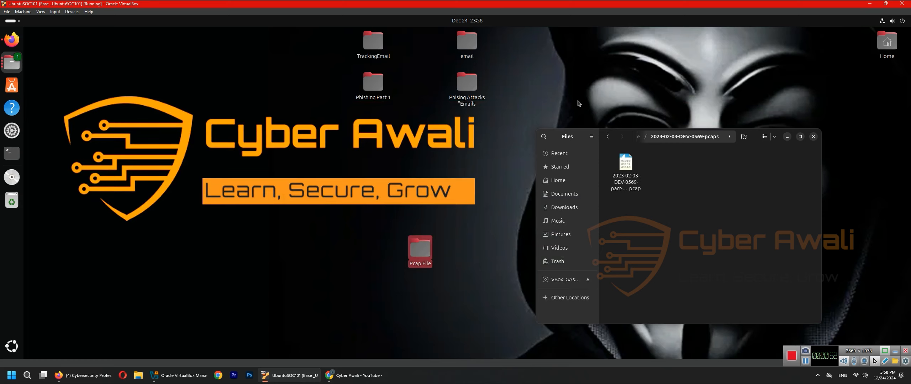
Review the malware-traffic-analysis.net article on the DEV-0569 FakeBat infection, including its screenshots and IOC list, and minimise the browser
{"action": "left_click", "coordinate": [640, 187]}
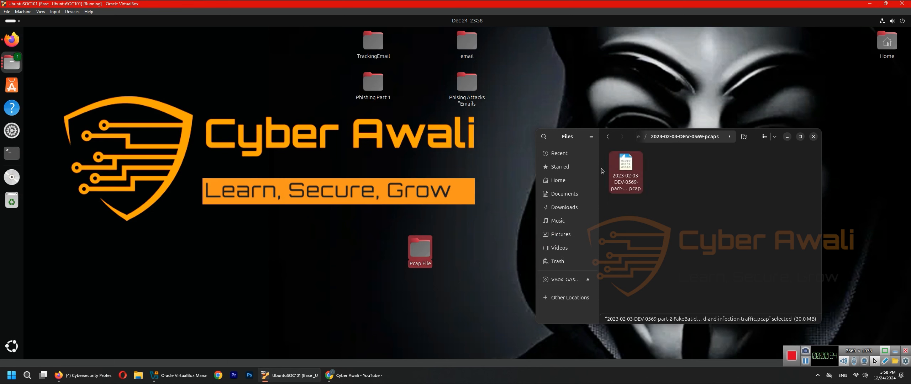
{"action": "left_click", "coordinate": [12, 39]}
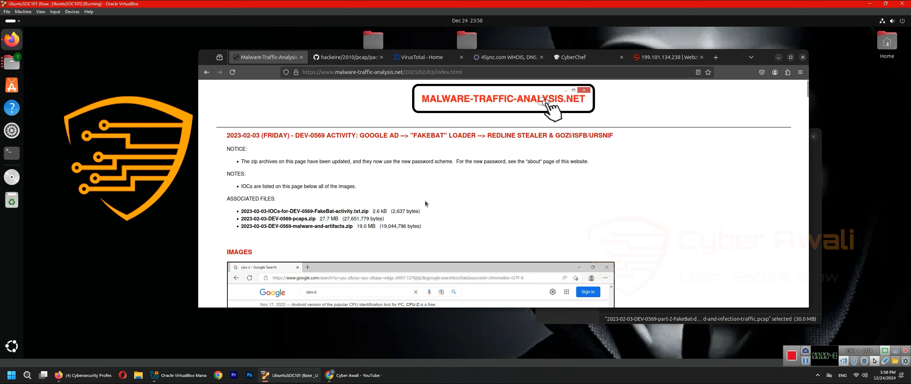
{"action": "scroll", "coordinate": [425, 192], "scroll_direction": "down", "scroll_amount": 15}
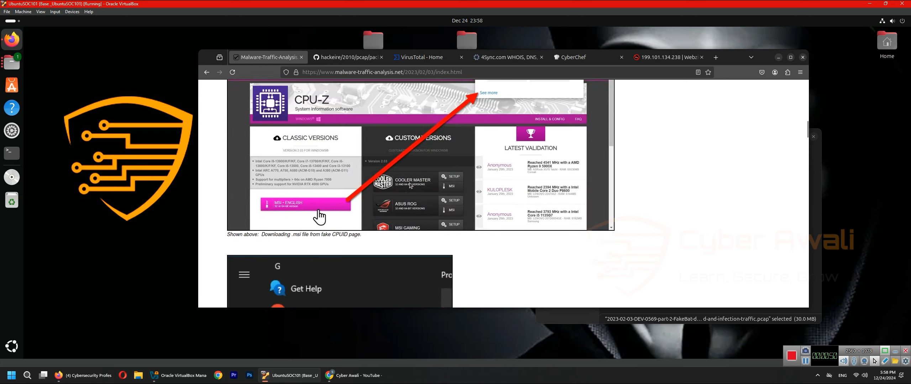
{"action": "scroll", "coordinate": [410, 185], "scroll_direction": "down", "scroll_amount": 1}
{"action": "scroll", "coordinate": [313, 175], "scroll_direction": "up", "scroll_amount": 6}
{"action": "scroll", "coordinate": [334, 208], "scroll_direction": "down", "scroll_amount": 4}
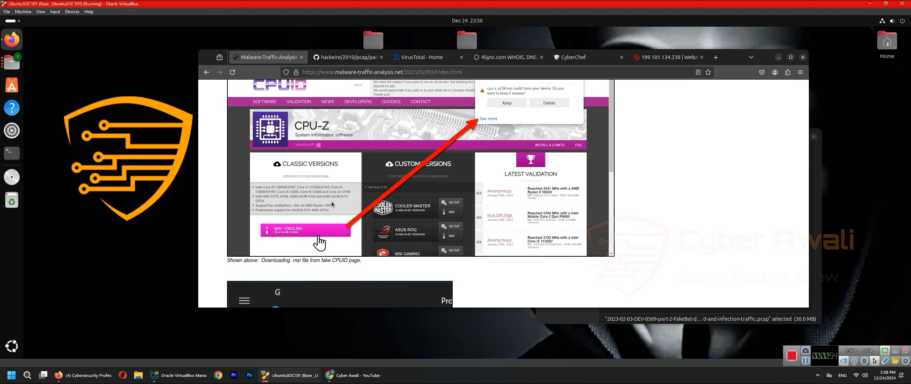
{"action": "scroll", "coordinate": [332, 201], "scroll_direction": "down", "scroll_amount": 10}
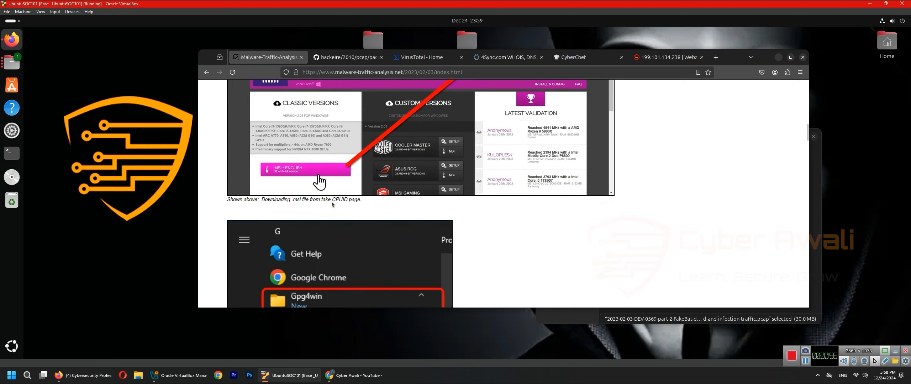
{"action": "scroll", "coordinate": [310, 144], "scroll_direction": "up", "scroll_amount": 2}
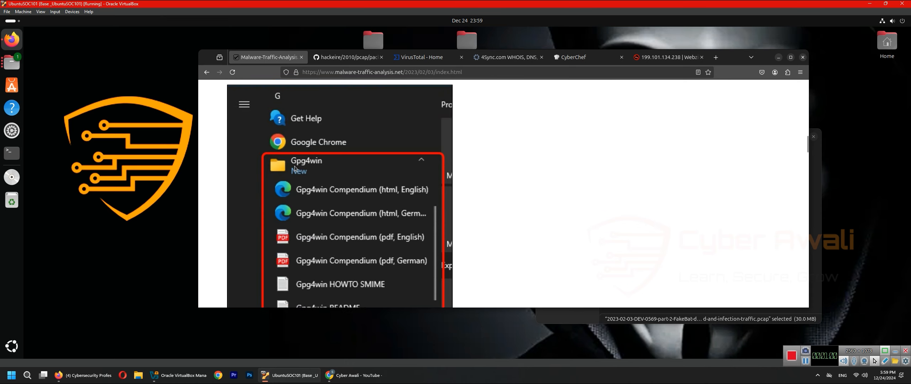
{"action": "scroll", "coordinate": [302, 165], "scroll_direction": "down", "scroll_amount": 5}
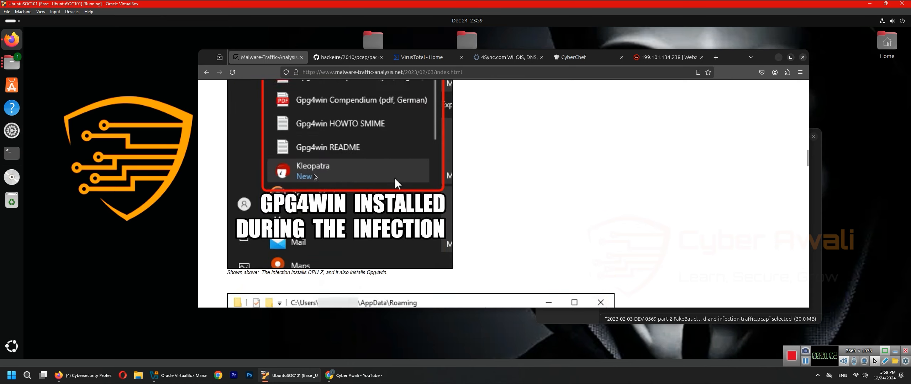
{"action": "scroll", "coordinate": [335, 177], "scroll_direction": "up", "scroll_amount": 4}
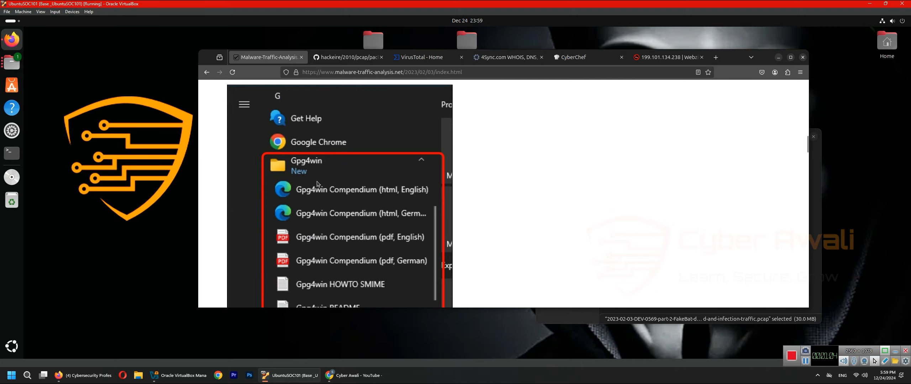
{"action": "scroll", "coordinate": [319, 182], "scroll_direction": "up", "scroll_amount": 3}
{"action": "scroll", "coordinate": [322, 193], "scroll_direction": "down", "scroll_amount": 6}
{"action": "scroll", "coordinate": [324, 201], "scroll_direction": "down", "scroll_amount": 10}
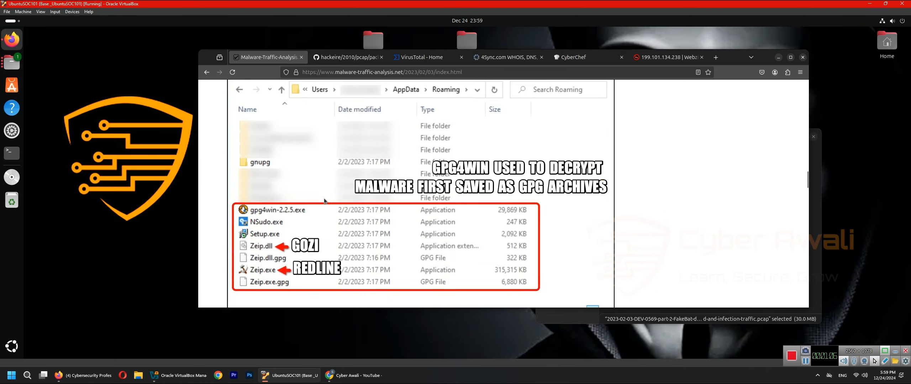
{"action": "scroll", "coordinate": [324, 198], "scroll_direction": "down", "scroll_amount": 15}
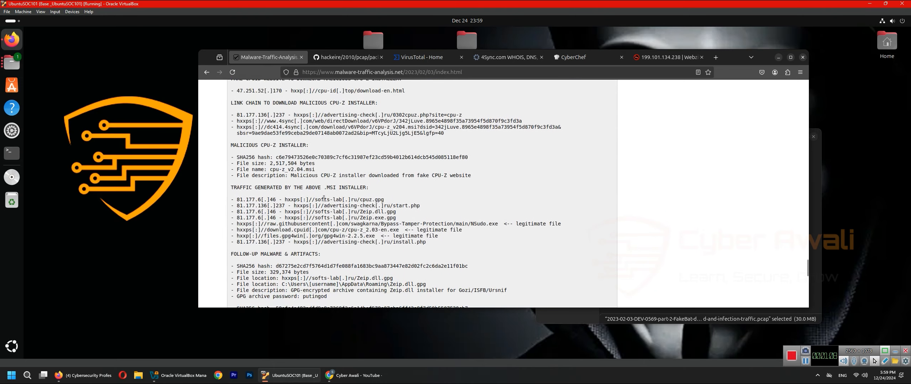
{"action": "scroll", "coordinate": [324, 198], "scroll_direction": "up", "scroll_amount": 20}
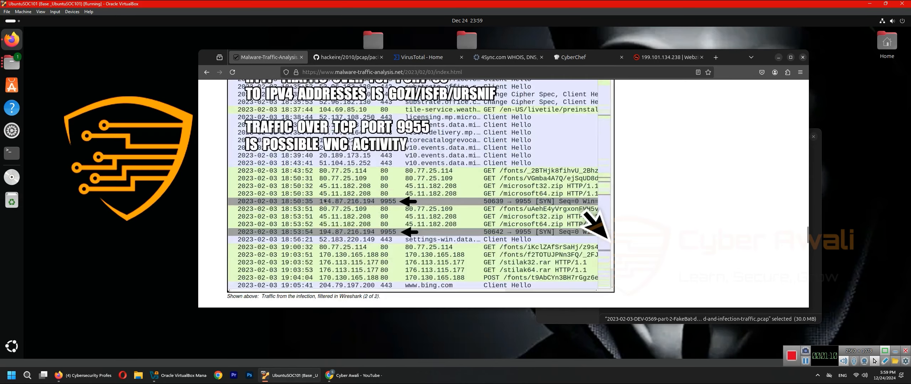
{"action": "scroll", "coordinate": [324, 199], "scroll_direction": "up", "scroll_amount": 10}
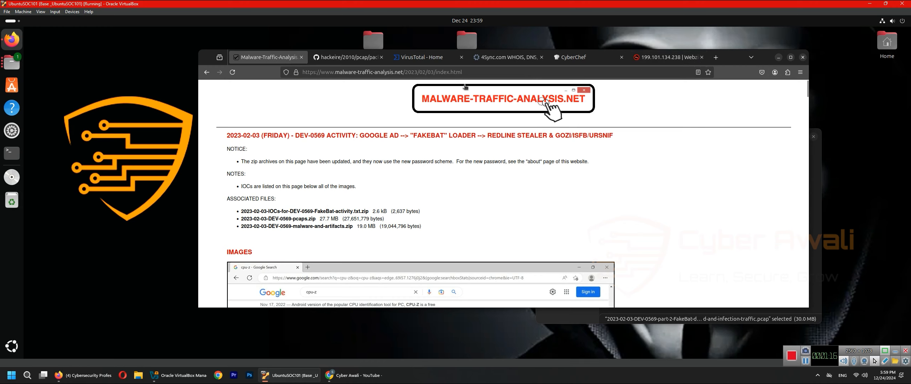
{"action": "left_click", "coordinate": [779, 58]}
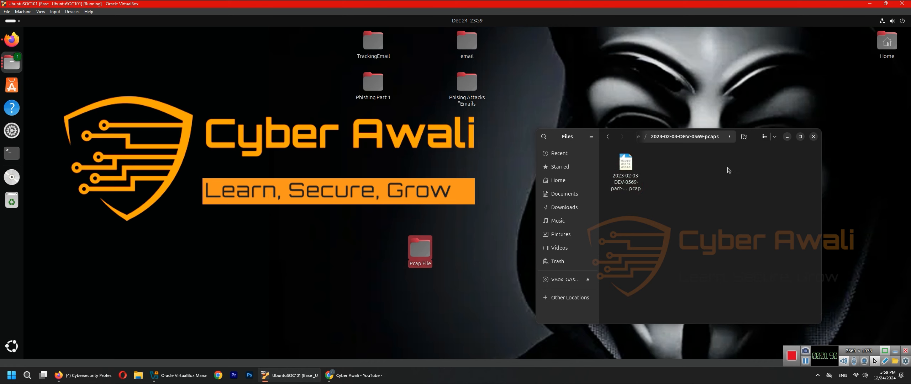
Open the FakeBat download and infection traffic pcap in Wireshark, restore the window to a smaller size, move it and browse the first packets
{"action": "left_click_drag", "start_coordinate": [729, 168], "coordinate": [627, 200]}
{"action": "right_click", "coordinate": [627, 172]}
{"action": "left_click", "coordinate": [656, 178]}
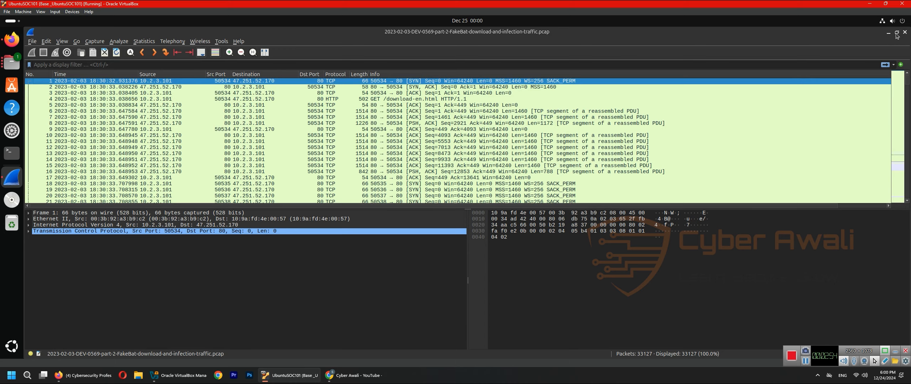
{"action": "left_click", "coordinate": [897, 32]}
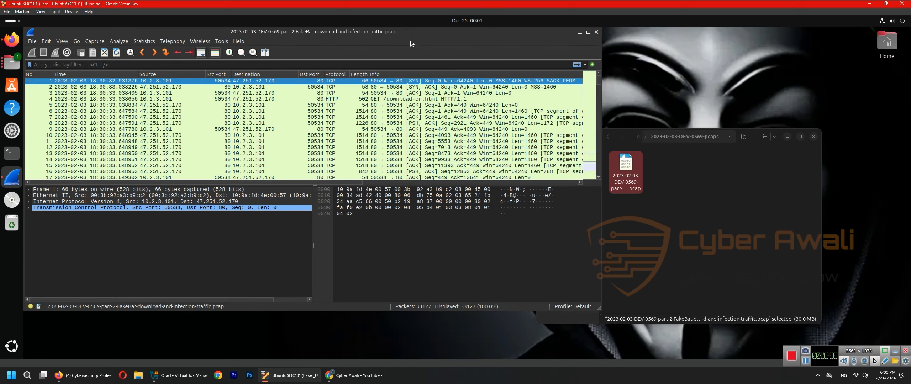
{"action": "left_click_drag", "start_coordinate": [419, 36], "coordinate": [478, 59]}
{"action": "scroll", "coordinate": [384, 154], "scroll_direction": "down", "scroll_amount": 2}
{"action": "scroll", "coordinate": [385, 156], "scroll_direction": "down", "scroll_amount": 12}
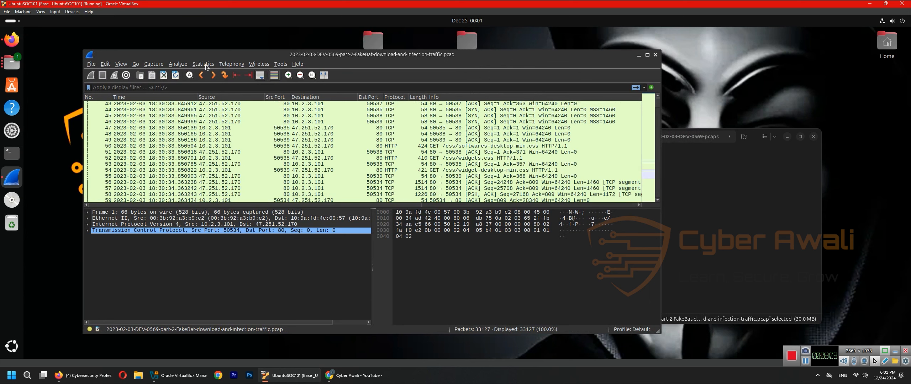
Examine the capture file properties for the packet count, first and last packet times and elapsed time, and close them
{"action": "left_click", "coordinate": [182, 65]}
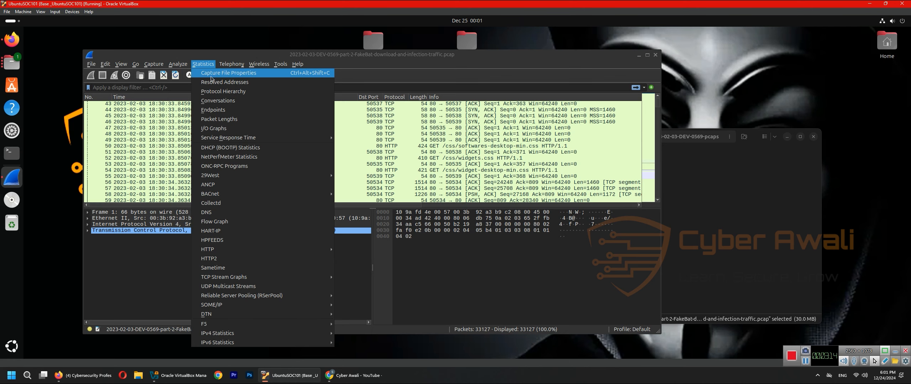
{"action": "left_click", "coordinate": [239, 76]}
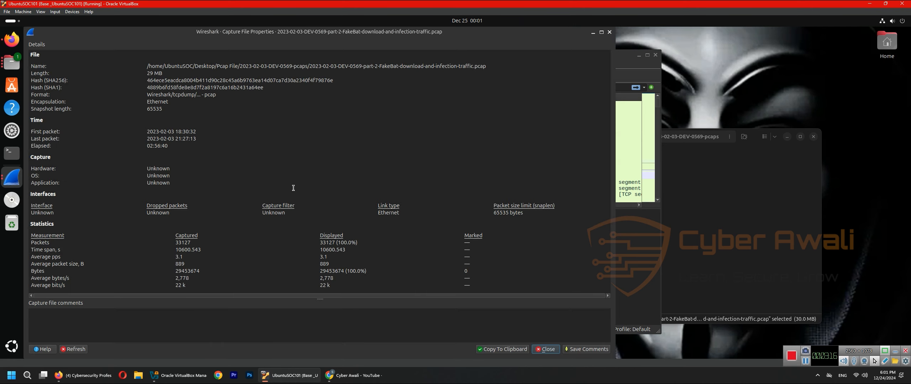
{"action": "left_click_drag", "start_coordinate": [192, 243], "coordinate": [177, 243]}
{"action": "left_click", "coordinate": [188, 238]}
{"action": "left_click", "coordinate": [157, 157]}
{"action": "triple_click", "coordinate": [166, 130]}
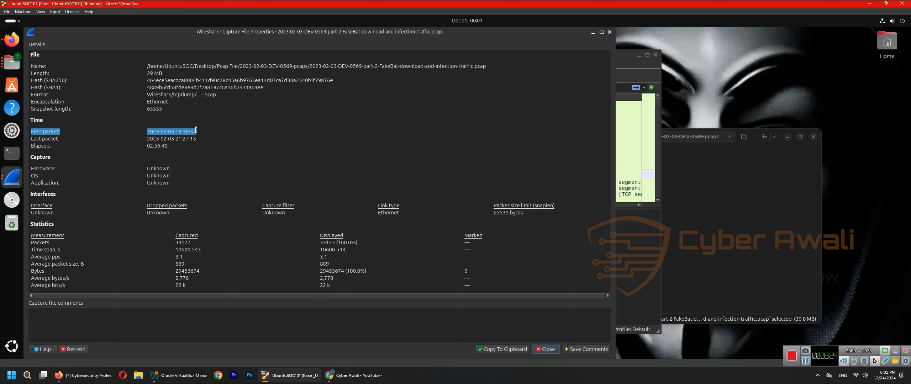
{"action": "left_click_drag", "start_coordinate": [195, 130], "coordinate": [185, 142]}
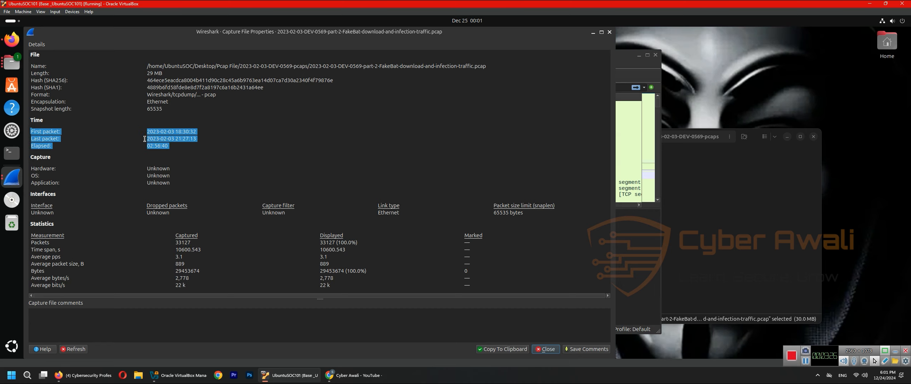
{"action": "left_click", "coordinate": [170, 148]}
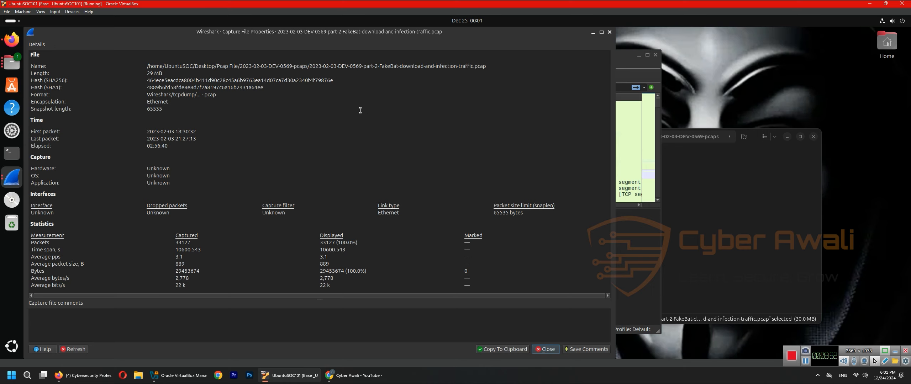
{"action": "left_click", "coordinate": [609, 33]}
Open a terminal in the pcap folder and run sudo tcpdump -r on 2023-02-03-DEV-0569-part-2-FakeBat-download-and-infection-traffic.pcap, entering the sudo password
{"action": "left_click", "coordinate": [672, 181]}
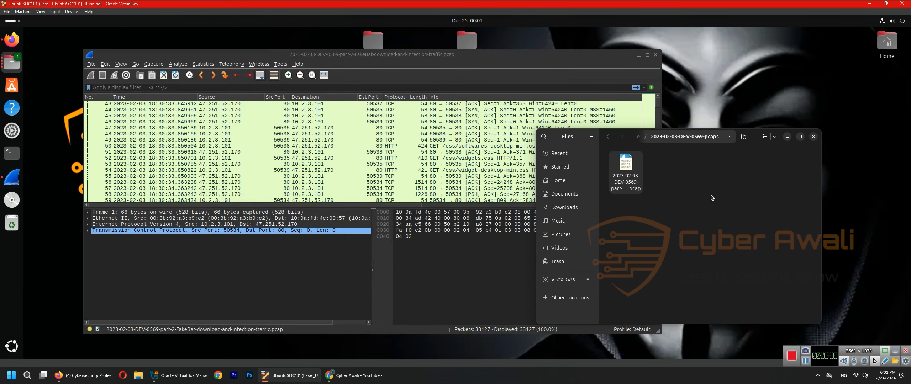
{"action": "right_click", "coordinate": [713, 178]}
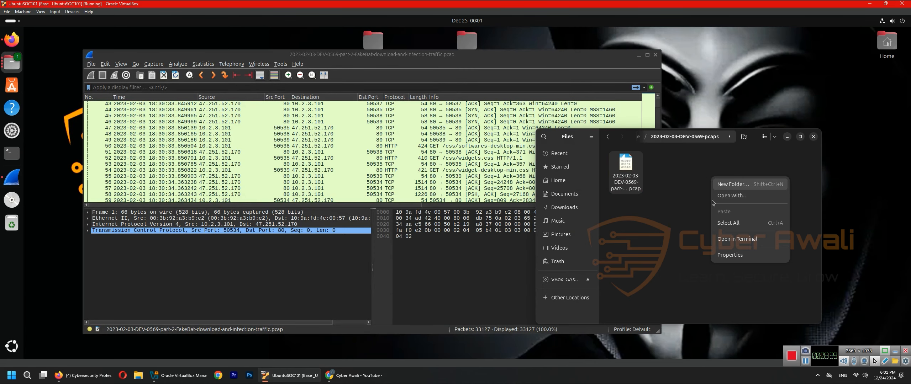
{"action": "left_click", "coordinate": [745, 240]}
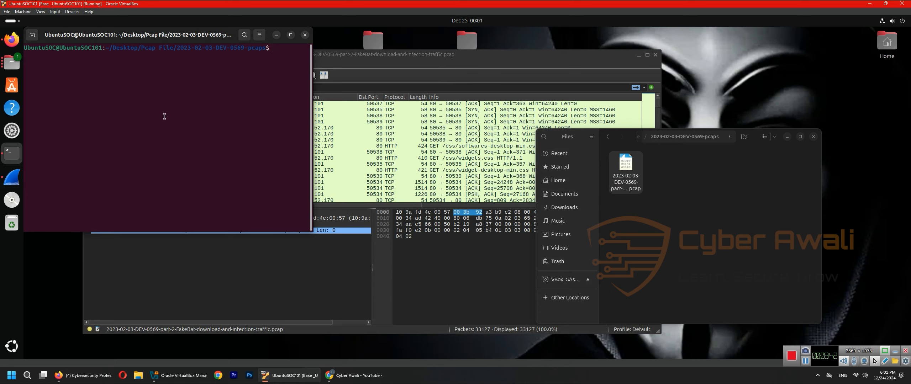
{"action": "type", "text": "sudo tcpdump -r"}
{"action": "key", "text": "Tab"}
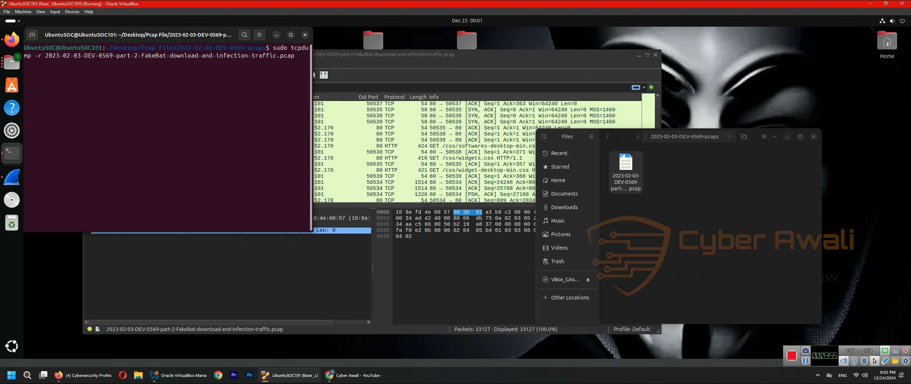
{"action": "key", "text": "Return"}
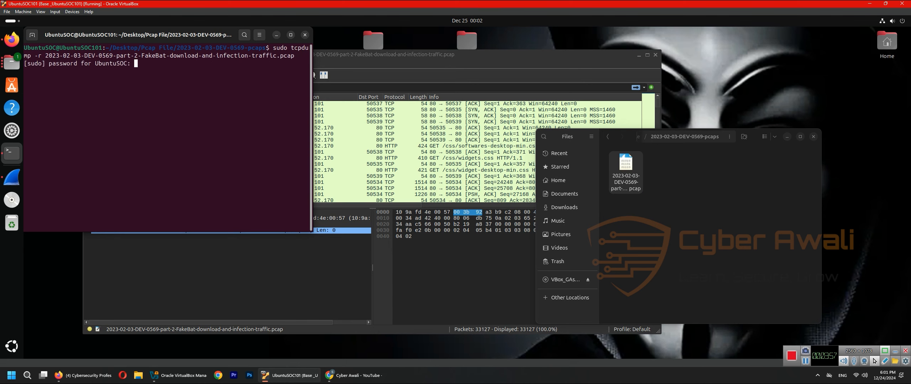
{"action": "key", "text": "Return"}
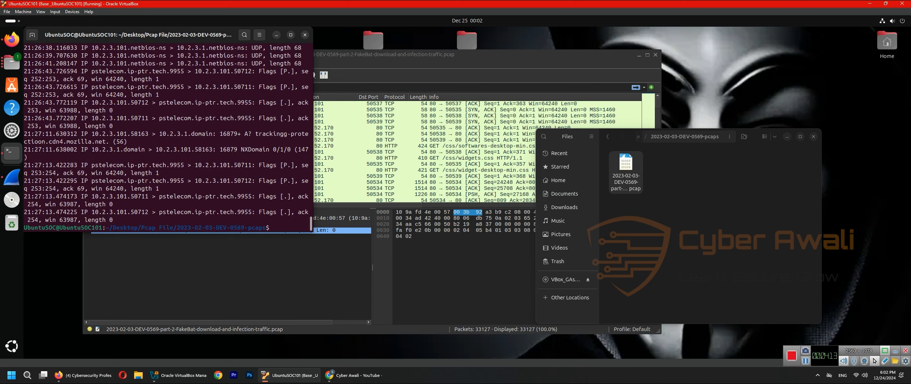
Rerun the tcpdump read command on the pcap with the --count option to count its packets
{"action": "key", "text": "Up"}
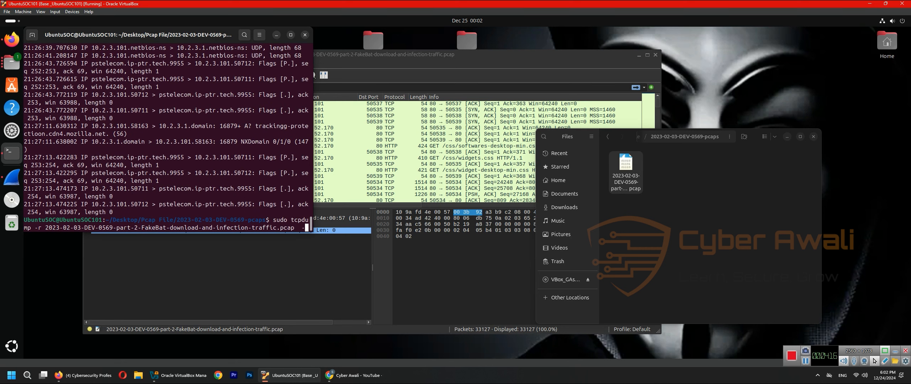
{"action": "key", "text": "Return"}
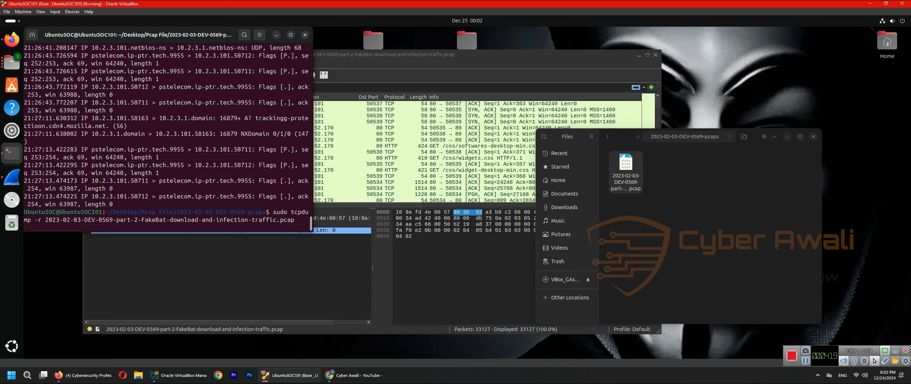
{"action": "type", "text": "--count"}
{"action": "key", "text": "Return"}
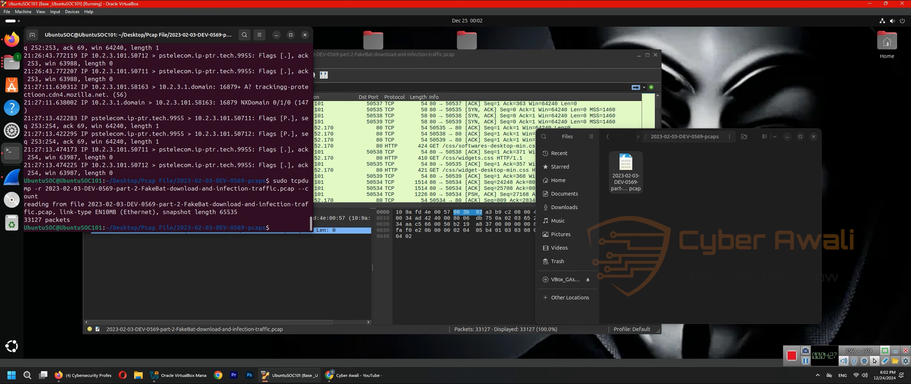
Return to Wireshark, open the Conversations statistics and examine the IPv4 conversations of host 10.2.3.101
{"action": "left_click", "coordinate": [493, 63]}
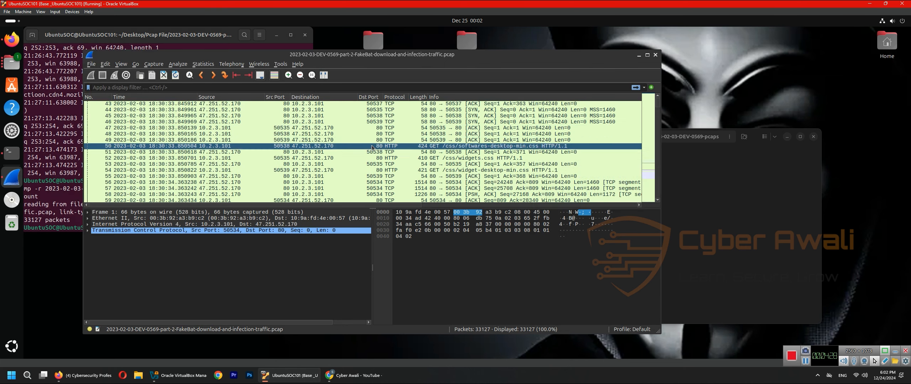
{"action": "left_click", "coordinate": [204, 65]}
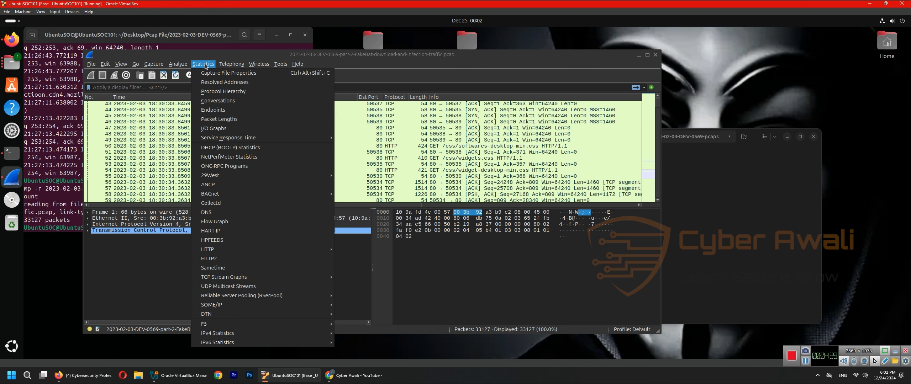
{"action": "left_click", "coordinate": [218, 102]}
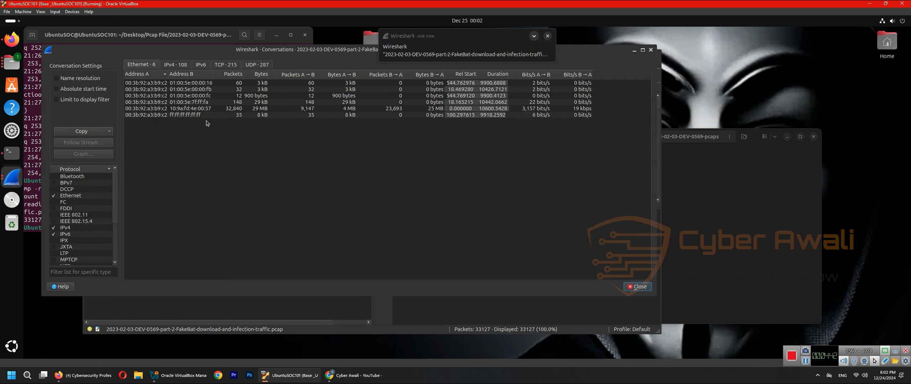
{"action": "left_click", "coordinate": [178, 66]}
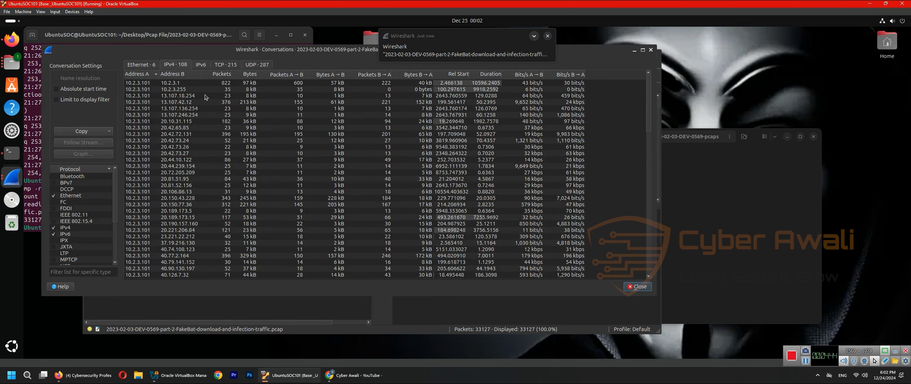
{"action": "left_click", "coordinate": [144, 85]}
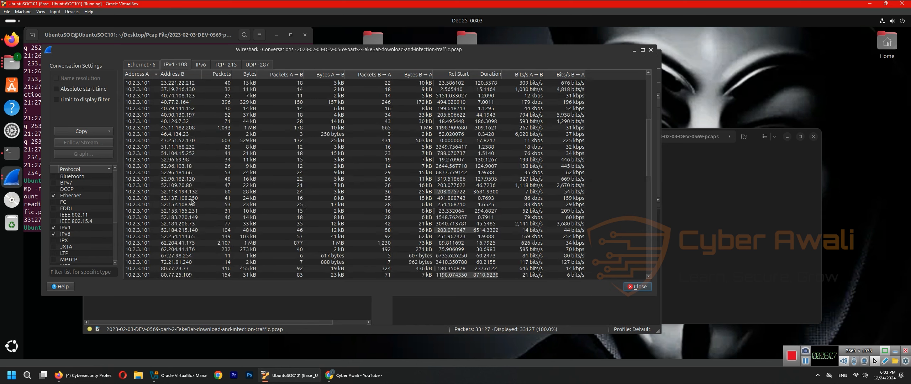
Examine the UDP and TCP conversations of the capture and close the Conversations statistics
{"action": "left_click", "coordinate": [267, 64]}
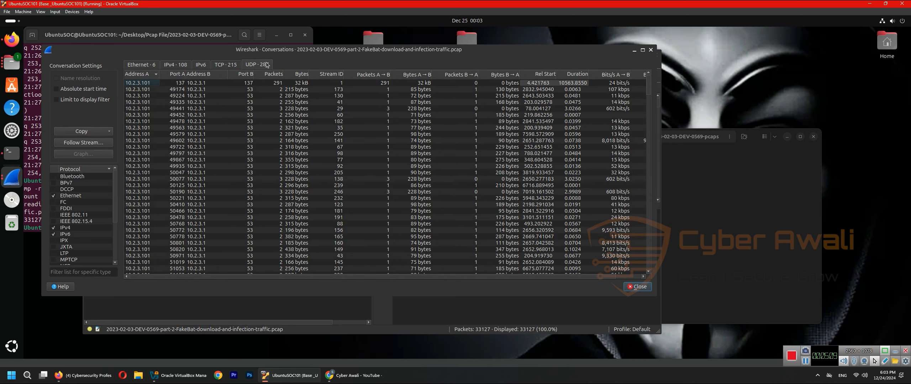
{"action": "left_click", "coordinate": [225, 66]}
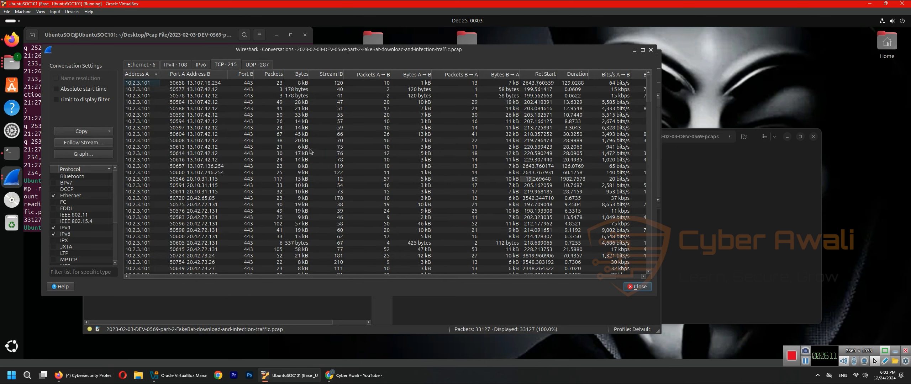
{"action": "left_click", "coordinate": [651, 50]}
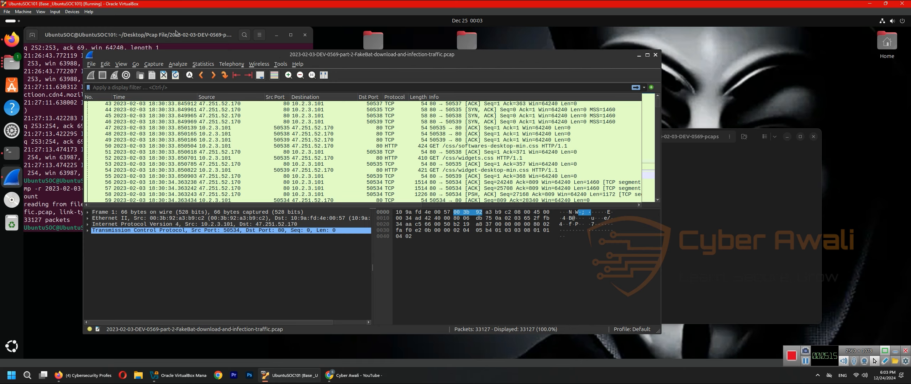
Bring the terminal forward, widen it, and replace --count in the previous tcpdump command with | cut -d " " -f 3 to extract the source address field
{"action": "left_click_drag", "start_coordinate": [177, 33], "coordinate": [439, 60]}
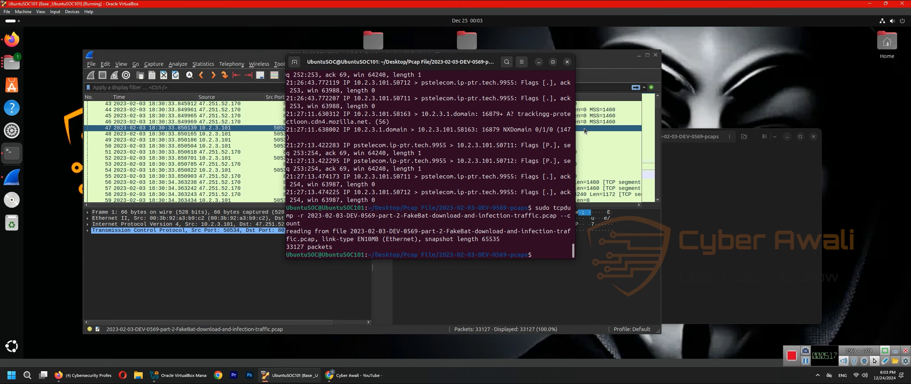
{"action": "left_click_drag", "start_coordinate": [575, 131], "coordinate": [824, 132]}
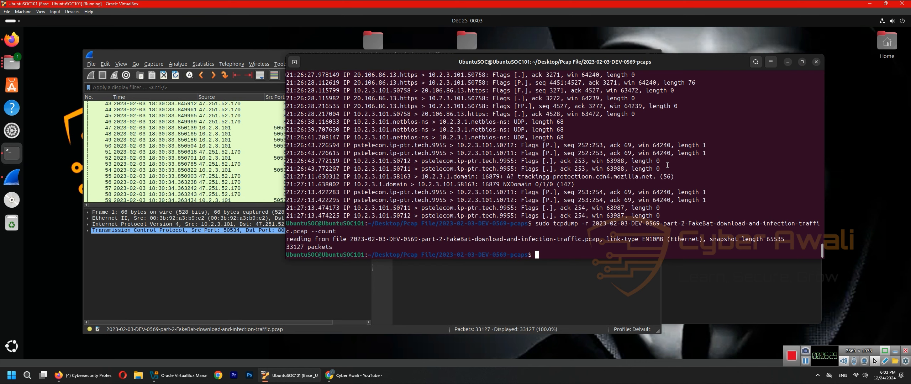
{"action": "key", "text": "Up"}
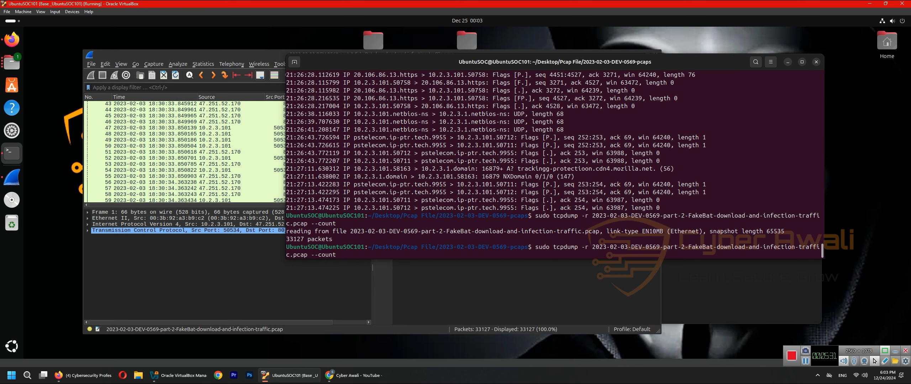
{"action": "key", "text": "BackSpace"}
{"action": "key", "text": "BackSpace"}
{"action": "key", "text": "BackSpace"}
{"action": "key", "text": "BackSpace"}
{"action": "key", "text": "BackSpace"}
{"action": "key", "text": "BackSpace"}
{"action": "key", "text": "BackSpace"}
{"action": "type", "text": "| cut -d \" \" -f 3"}
{"action": "left_click_drag", "start_coordinate": [355, 99], "coordinate": [419, 98]}
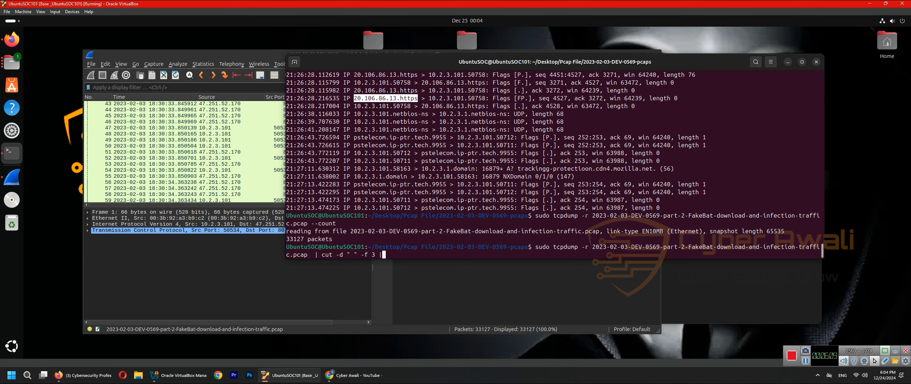
Extend the pipeline with | cut -d "." -f 1-4 | sort | uniq -c | sort -rc and run it
{"action": "type", "text": "| cut -d \".\" -f 1-4"}
{"action": "left_click", "coordinate": [357, 98]}
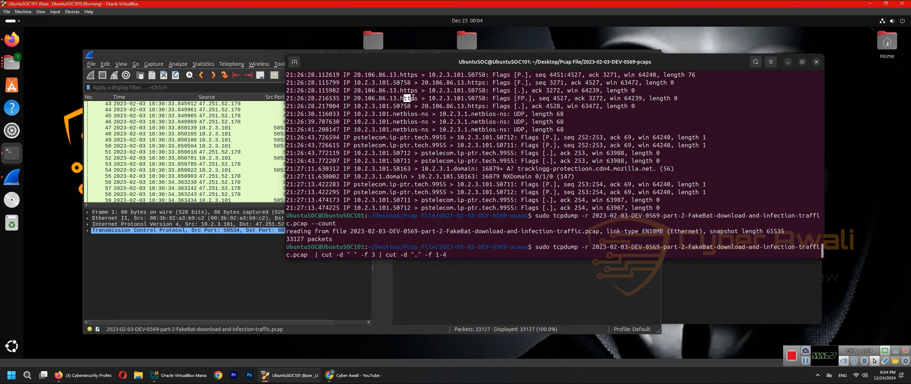
{"action": "left_click_drag", "start_coordinate": [420, 100], "coordinate": [401, 102]}
{"action": "type", "text": "|"}
{"action": "key", "text": "BackSpace"}
{"action": "type", "text": "o"}
{"action": "type", "text": "ort"}
{"action": "type", "text": "| uniq -c | sort -rc"}
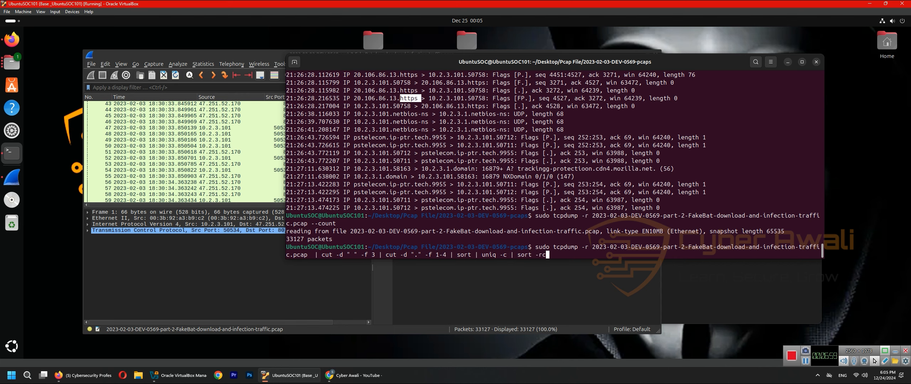
{"action": "key", "text": "Return"}
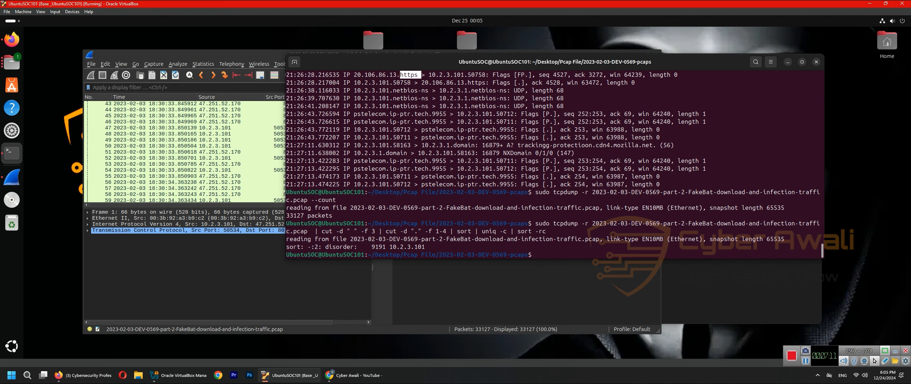
Change the final sort option of the tcpdump pipeline to -nr and rerun it to rank the source addresses by packet count
{"action": "key", "text": "Up"}
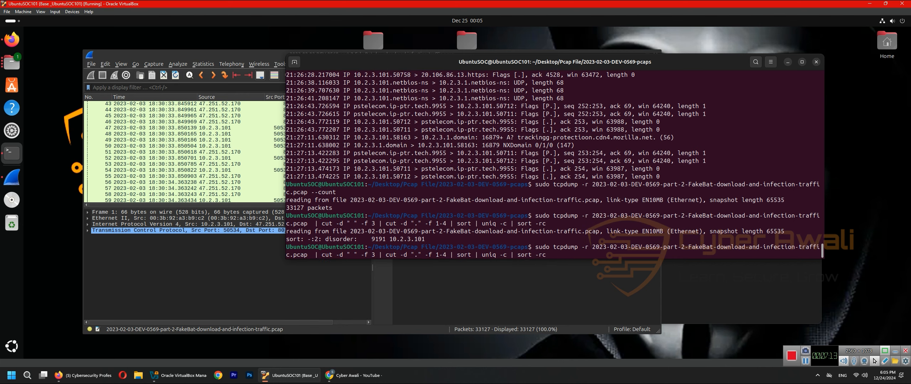
{"action": "key", "text": "Left"}
{"action": "key", "text": "Left"}
{"action": "key", "text": "Left"}
{"action": "key", "text": "Left"}
{"action": "key", "text": "Left"}
{"action": "key", "text": "Left"}
{"action": "key", "text": "Left"}
{"action": "key", "text": "Left"}
{"action": "key", "text": "Left"}
{"action": "key", "text": "Left"}
{"action": "key", "text": "Left"}
{"action": "key", "text": "Left"}
{"action": "key", "text": "Left"}
{"action": "key", "text": "Left"}
{"action": "key", "text": "Left"}
{"action": "key", "text": "Left"}
{"action": "key", "text": "Left"}
{"action": "key", "text": "Left"}
{"action": "key", "text": "Left"}
{"action": "key", "text": "Left"}
{"action": "key", "text": "Left"}
{"action": "key", "text": "Left"}
{"action": "key", "text": "Left"}
{"action": "key", "text": "Left"}
{"action": "key", "text": "Left"}
{"action": "key", "text": "Left"}
{"action": "key", "text": "Left"}
{"action": "key", "text": "Left"}
{"action": "key", "text": "Left"}
{"action": "key", "text": "Left"}
{"action": "key", "text": "Left"}
{"action": "key", "text": "Left"}
{"action": "key", "text": "Left"}
{"action": "key", "text": "Left"}
{"action": "key", "text": "Left"}
{"action": "key", "text": "Left"}
{"action": "key", "text": "Left"}
{"action": "key", "text": "Left"}
{"action": "key", "text": "Left"}
{"action": "key", "text": "Left"}
{"action": "key", "text": "Left"}
{"action": "key", "text": "Left"}
{"action": "key", "text": "Left"}
{"action": "key", "text": "Left"}
{"action": "key", "text": "Left"}
{"action": "key", "text": "Left"}
{"action": "key", "text": "Left"}
{"action": "key", "text": "Left"}
{"action": "key", "text": "Left"}
{"action": "key", "text": "Left"}
{"action": "key", "text": "Left"}
{"action": "key", "text": "Left"}
{"action": "key", "text": "Right"}
{"action": "key", "text": "Right"}
{"action": "key", "text": "Right"}
{"action": "key", "text": "Right"}
{"action": "key", "text": "Right"}
{"action": "key", "text": "Right"}
{"action": "key", "text": "Right"}
{"action": "key", "text": "Right"}
{"action": "key", "text": "Right"}
{"action": "key", "text": "Right"}
{"action": "key", "text": "Right"}
{"action": "key", "text": "Right"}
{"action": "key", "text": "Right"}
{"action": "key", "text": "Right"}
{"action": "key", "text": "Right"}
{"action": "key", "text": "Right"}
{"action": "key", "text": "Right"}
{"action": "key", "text": "Right"}
{"action": "key", "text": "Right"}
{"action": "key", "text": "Right"}
{"action": "key", "text": "Right"}
{"action": "key", "text": "Right"}
{"action": "key", "text": "Right"}
{"action": "key", "text": "Right"}
{"action": "key", "text": "Right"}
{"action": "key", "text": "Right"}
{"action": "key", "text": "Right"}
{"action": "key", "text": "Right"}
{"action": "key", "text": "Right"}
{"action": "key", "text": "Right"}
{"action": "key", "text": "Right"}
{"action": "key", "text": "Right"}
{"action": "key", "text": "Right"}
{"action": "key", "text": "Right"}
{"action": "key", "text": "Right"}
{"action": "key", "text": "Right"}
{"action": "key", "text": "Right"}
{"action": "key", "text": "Right"}
{"action": "key", "text": "Right"}
{"action": "key", "text": "Right"}
{"action": "key", "text": "Right"}
{"action": "key", "text": "Right"}
{"action": "key", "text": "Right"}
{"action": "key", "text": "Right"}
{"action": "key", "text": "Right"}
{"action": "key", "text": "Right"}
{"action": "key", "text": "Right"}
{"action": "key", "text": "Right"}
{"action": "key", "text": "Right"}
{"action": "key", "text": "Right"}
{"action": "key", "text": "Right"}
{"action": "key", "text": "Right"}
{"action": "key", "text": "BackSpace"}
{"action": "key", "text": "BackSpace"}
{"action": "type", "text": "nr"}
{"action": "key", "text": "Return"}
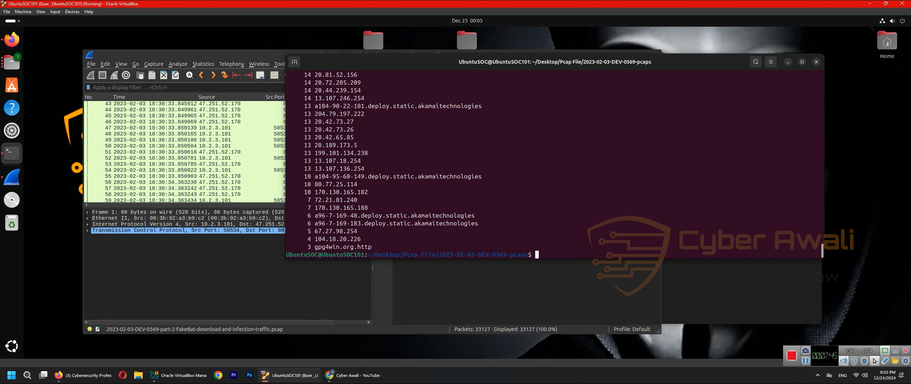
Examine the ranked list of source addresses from the most to the least active host
{"action": "scroll", "coordinate": [340, 170], "scroll_direction": "up", "scroll_amount": 10}
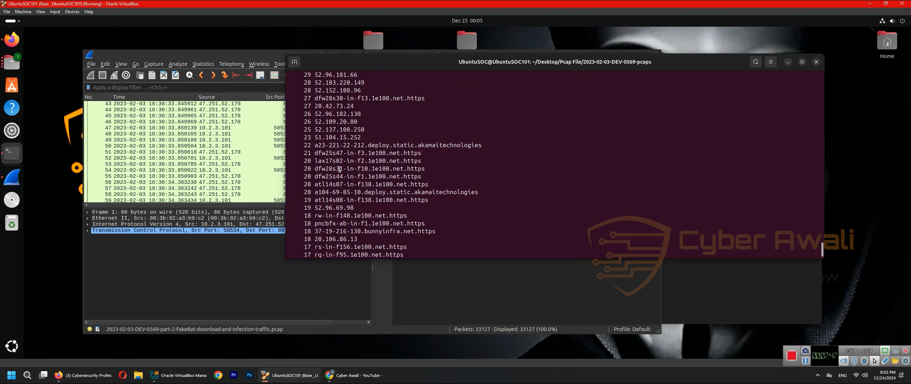
{"action": "scroll", "coordinate": [340, 170], "scroll_direction": "up", "scroll_amount": 15}
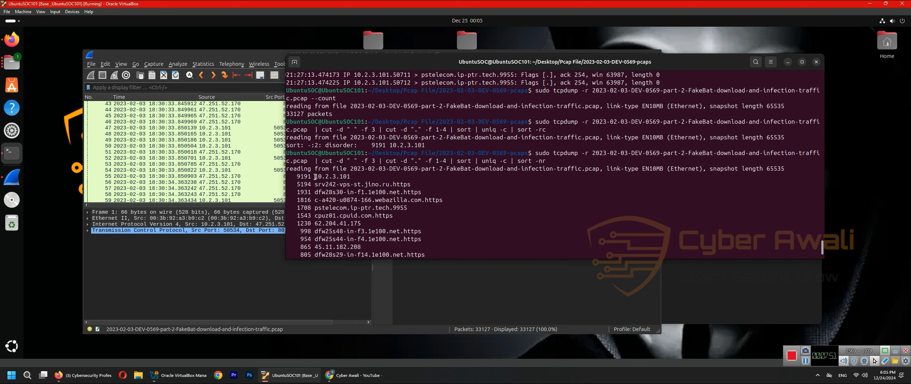
{"action": "left_click_drag", "start_coordinate": [315, 177], "coordinate": [338, 176]}
{"action": "left_click", "coordinate": [351, 177]}
{"action": "scroll", "coordinate": [353, 177], "scroll_direction": "down", "scroll_amount": 20}
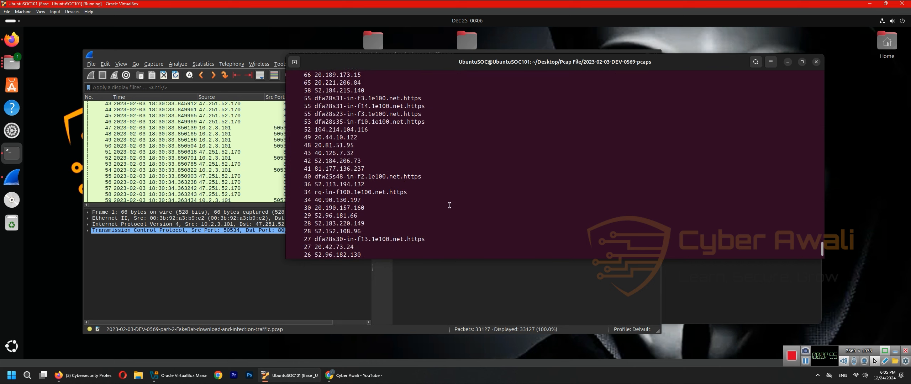
Change the first cut field in the previous tcpdump pipeline to 5 and rerun it to rank the destination addresses by packet count
{"action": "key", "text": "Up"}
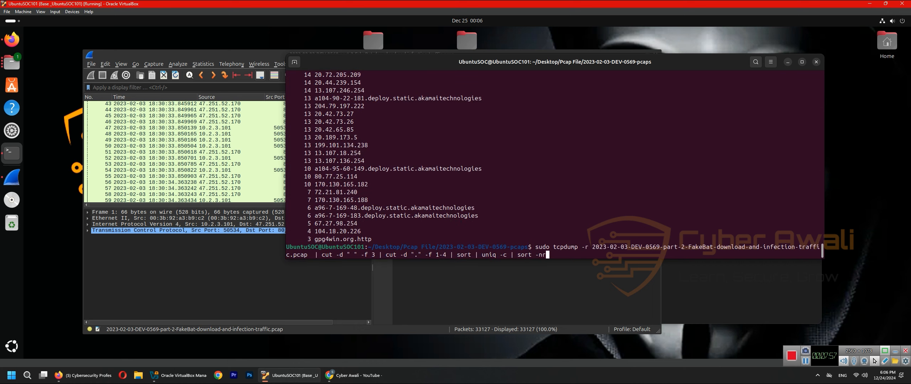
{"action": "key", "text": "Left"}
{"action": "key", "text": "Left"}
{"action": "key", "text": "Left"}
{"action": "key", "text": "Left"}
{"action": "key", "text": "Left"}
{"action": "key", "text": "Left"}
{"action": "key", "text": "Left"}
{"action": "key", "text": "Left"}
{"action": "key", "text": "Left"}
{"action": "key", "text": "Left"}
{"action": "key", "text": "Left"}
{"action": "key", "text": "Left"}
{"action": "key", "text": "Left"}
{"action": "key", "text": "Left"}
{"action": "key", "text": "Left"}
{"action": "key", "text": "Left"}
{"action": "key", "text": "Left"}
{"action": "key", "text": "Left"}
{"action": "key", "text": "Left"}
{"action": "key", "text": "Left"}
{"action": "key", "text": "Left"}
{"action": "key", "text": "Left"}
{"action": "key", "text": "BackSpace"}
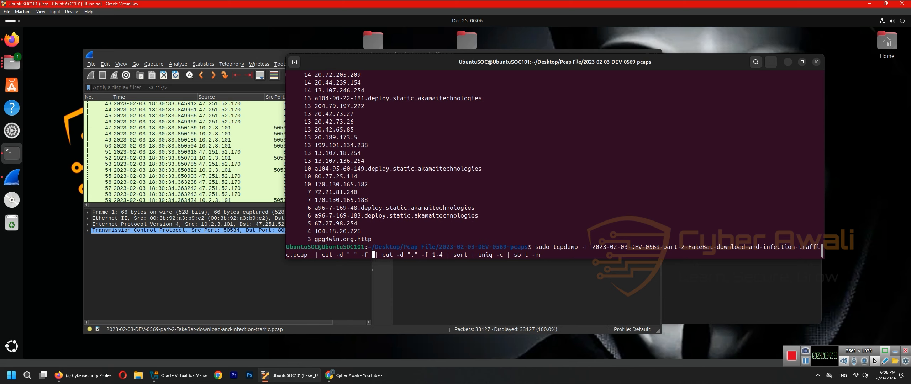
{"action": "type", "text": "5"}
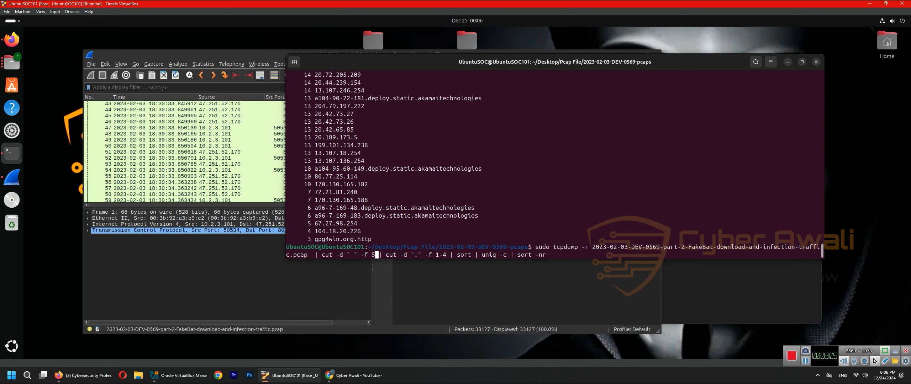
{"action": "key", "text": "Return"}
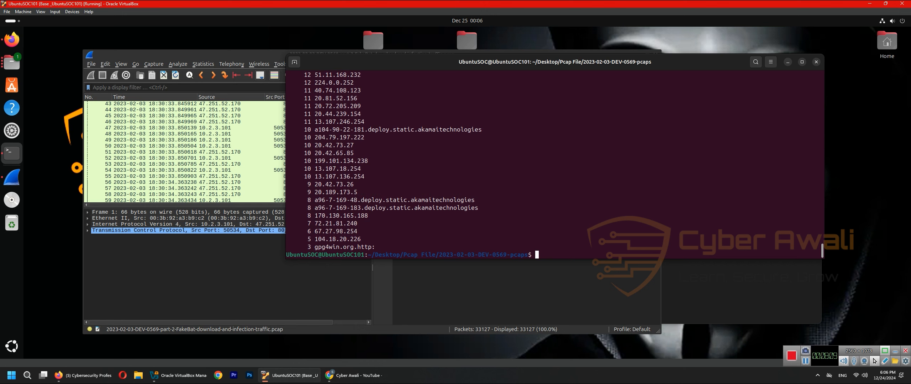
Review the ranked destination addresses back to the start of the output and highlight the most active host
{"action": "scroll", "coordinate": [361, 159], "scroll_direction": "up", "scroll_amount": 12}
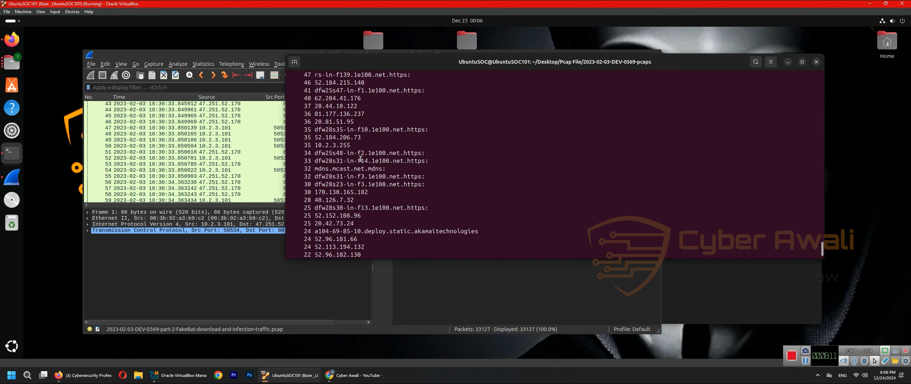
{"action": "scroll", "coordinate": [361, 159], "scroll_direction": "up", "scroll_amount": 15}
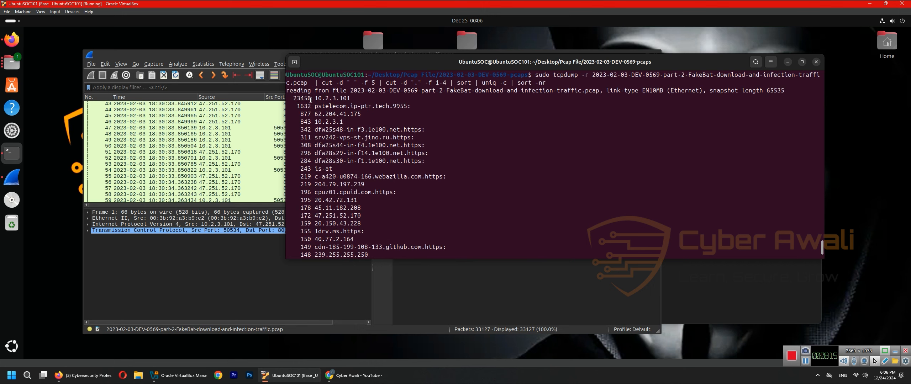
{"action": "left_click_drag", "start_coordinate": [311, 98], "coordinate": [349, 97]}
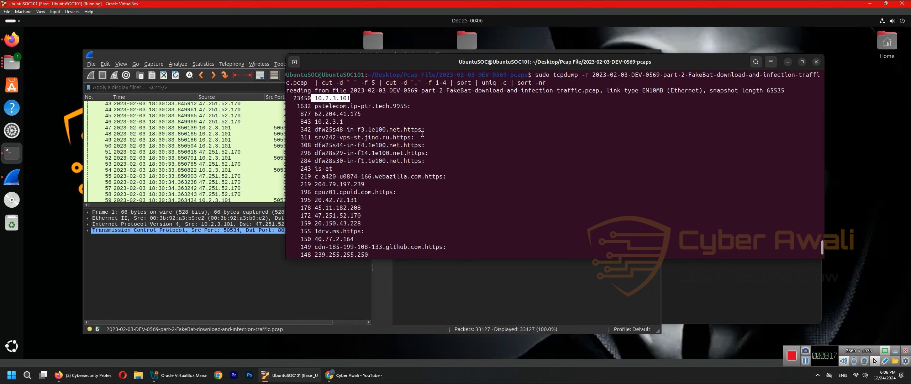
{"action": "left_click", "coordinate": [531, 146]}
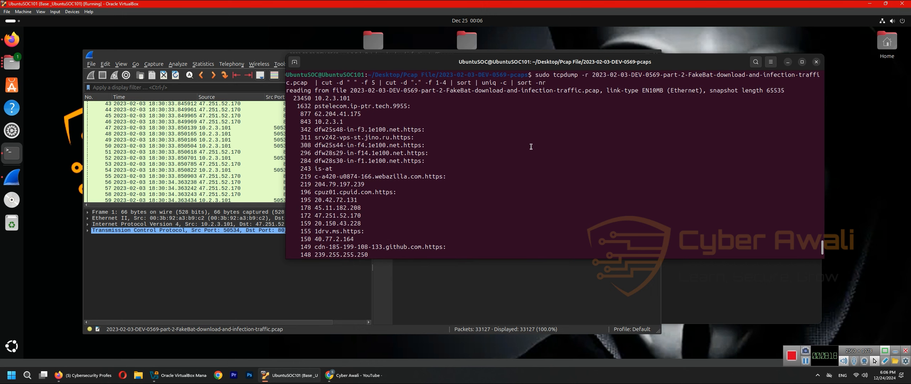
{"action": "left_click", "coordinate": [788, 63]}
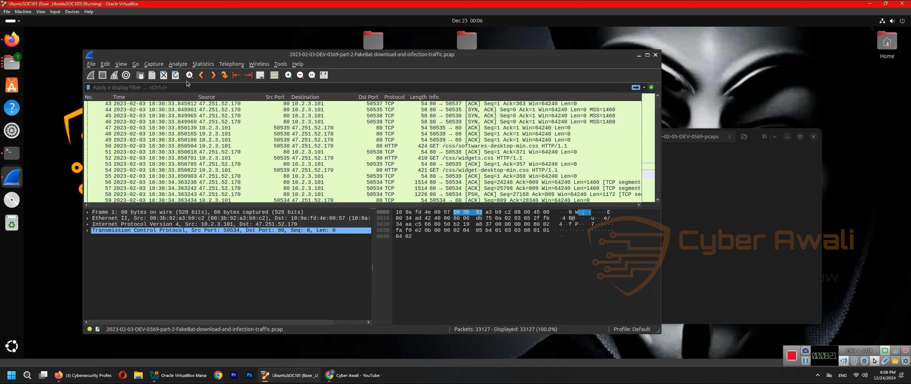
{"action": "left_click", "coordinate": [203, 64]}
{"action": "mouse_move", "coordinate": [232, 63]}
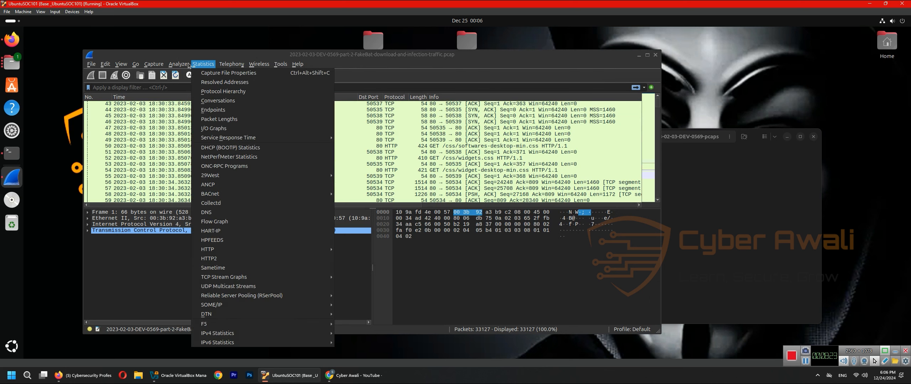
{"action": "mouse_move", "coordinate": [204, 61]}
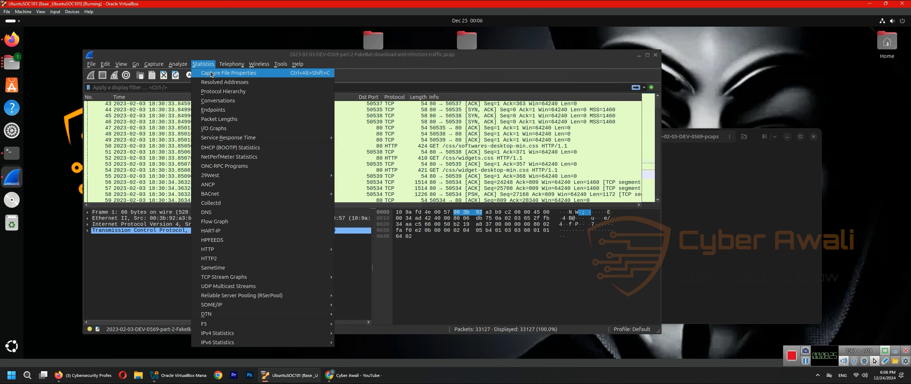
{"action": "left_click", "coordinate": [514, 61]}
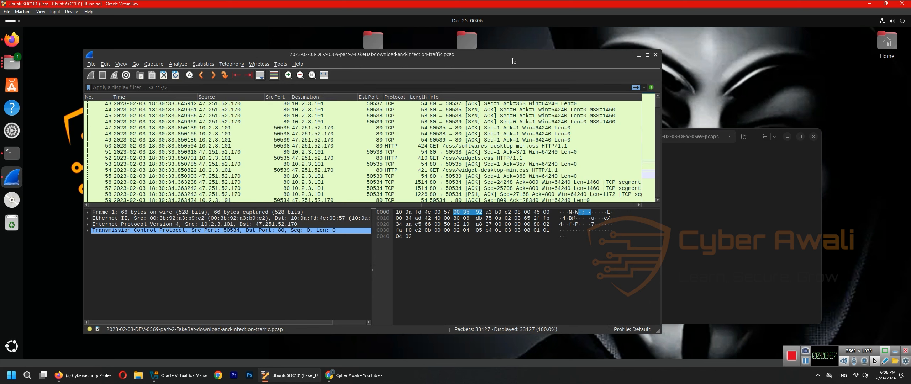
{"action": "left_click", "coordinate": [12, 153]}
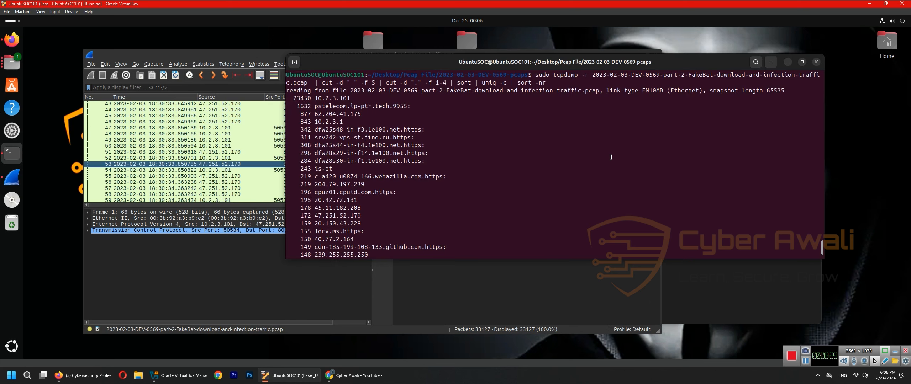
Close the terminal and open the Protocol Hierarchy statistics for the capture, moving the window fully into view
{"action": "left_click", "coordinate": [816, 62]}
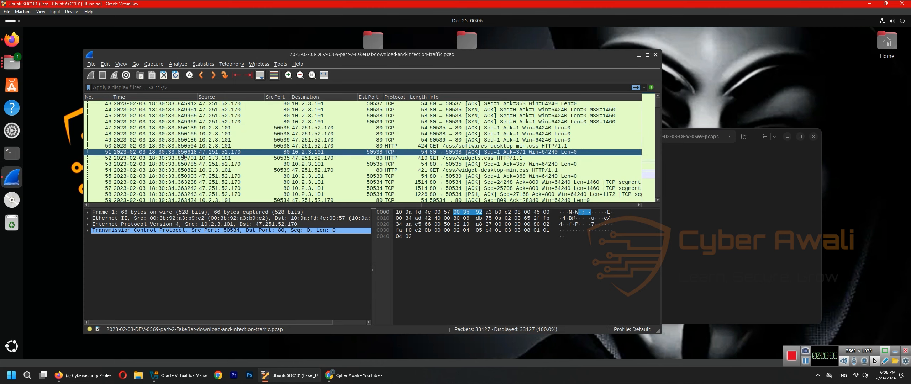
{"action": "left_click_drag", "start_coordinate": [276, 185], "coordinate": [251, 96]}
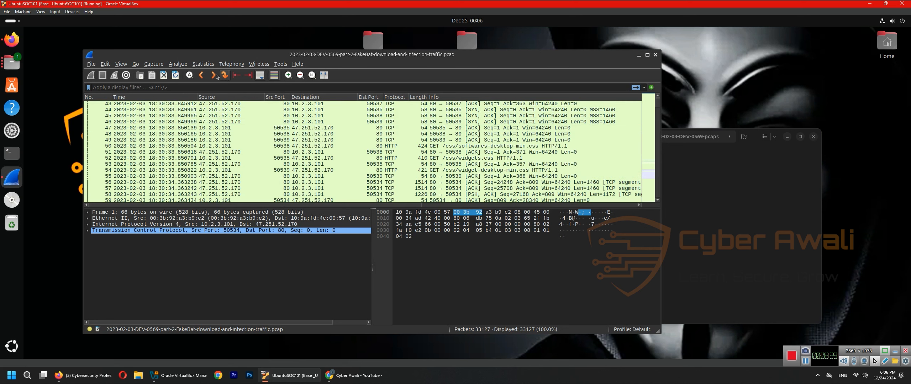
{"action": "left_click", "coordinate": [203, 64]}
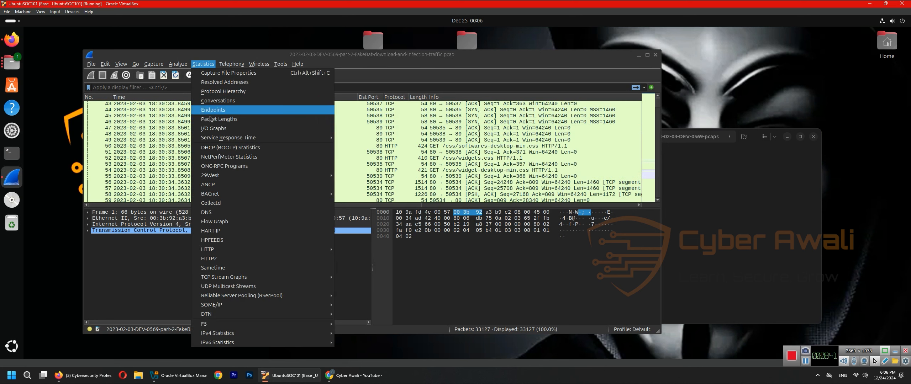
{"action": "left_click", "coordinate": [282, 56]}
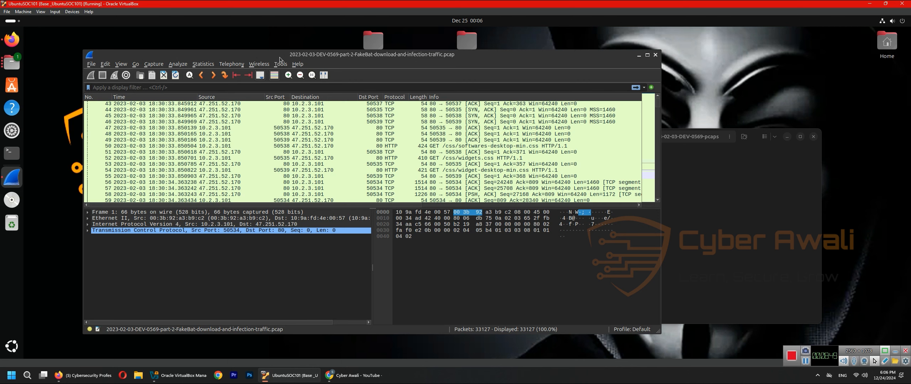
{"action": "left_click", "coordinate": [213, 64]}
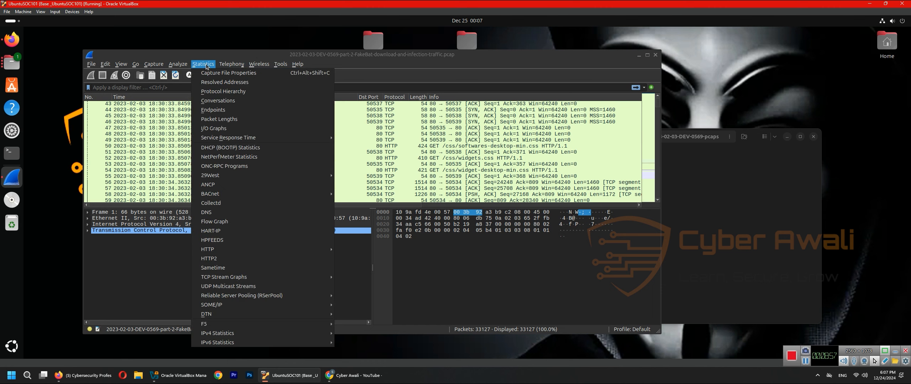
{"action": "left_click", "coordinate": [218, 92]}
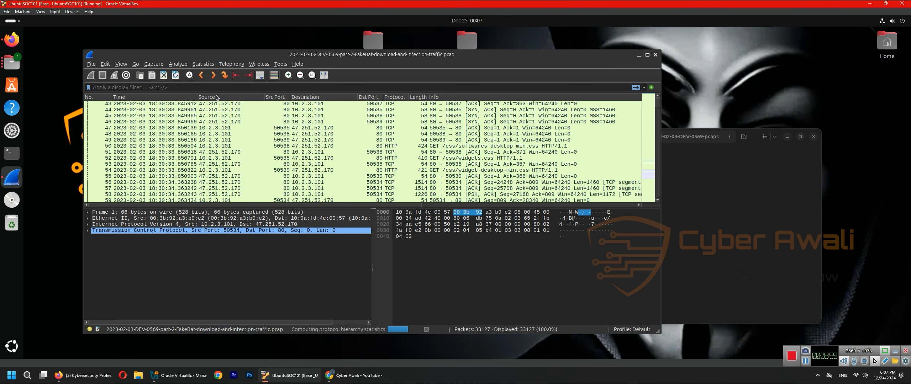
{"action": "left_click_drag", "start_coordinate": [237, 34], "coordinate": [313, 83]}
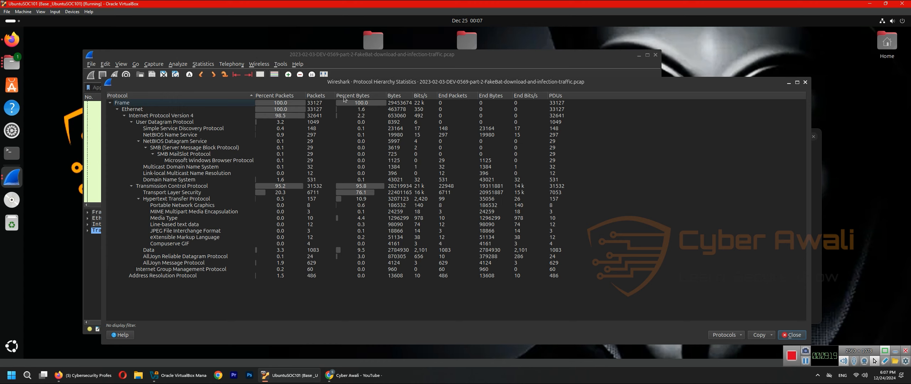
Examine the NetBIOS Name Service, Domain Name System, Transmission Control Protocol and Hypertext Transfer Protocol rows, and close the protocol hierarchy
{"action": "left_click", "coordinate": [154, 130]}
{"action": "left_click", "coordinate": [159, 137]}
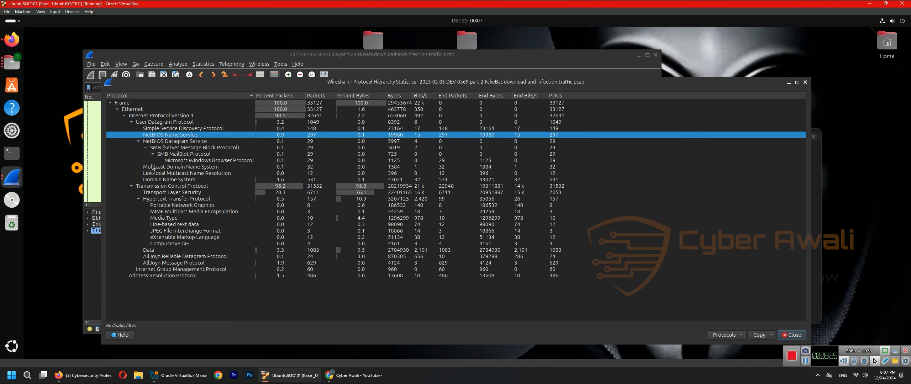
{"action": "left_click", "coordinate": [168, 180]}
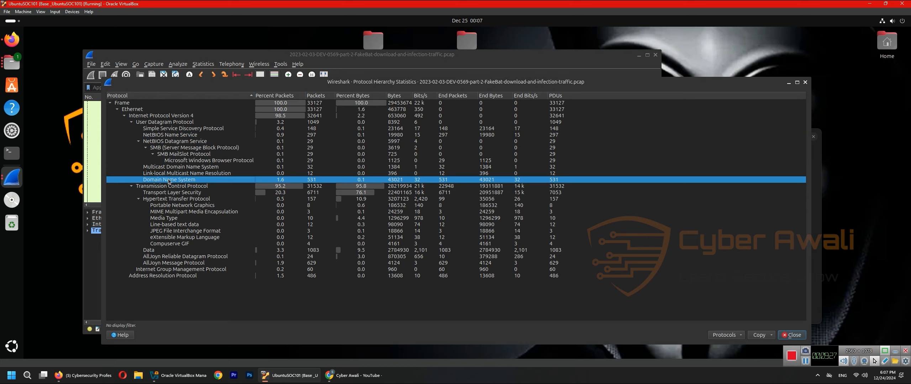
{"action": "left_click", "coordinate": [147, 187]}
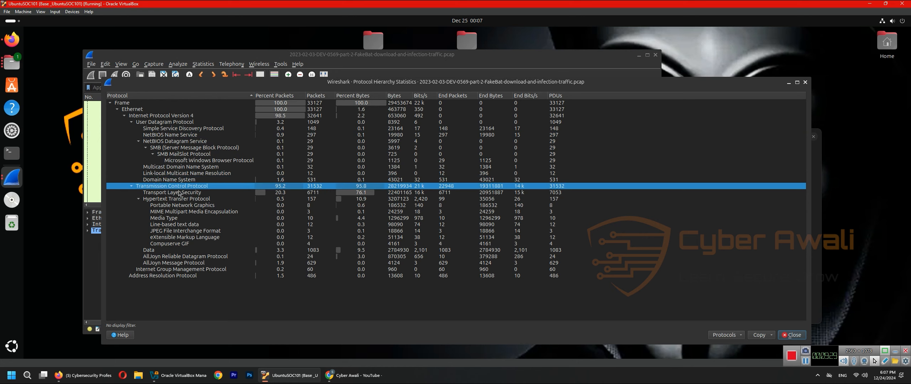
{"action": "left_click", "coordinate": [162, 199]}
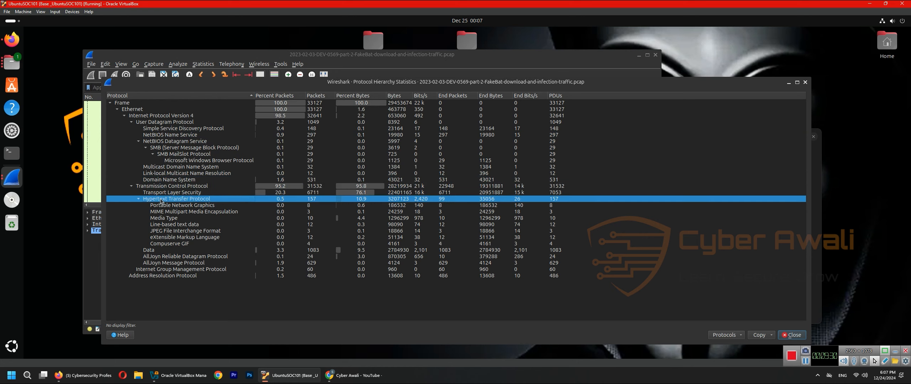
{"action": "left_click", "coordinate": [806, 82]}
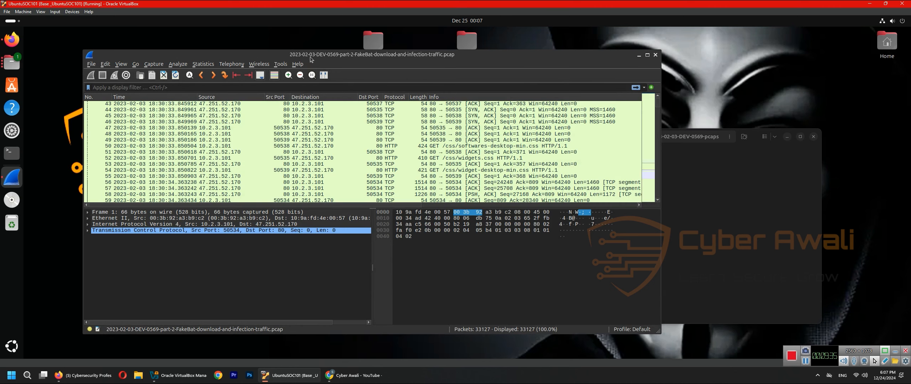
Reposition the capture window and filter the packet list by smtp to check for mail traffic
{"action": "left_click_drag", "start_coordinate": [268, 55], "coordinate": [350, 65]}
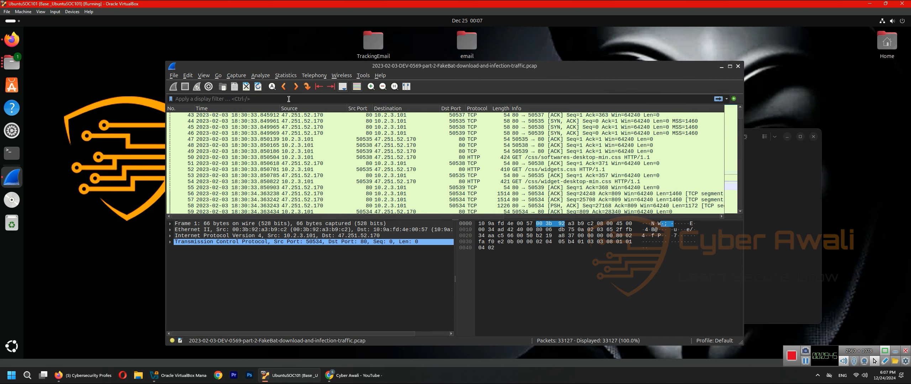
{"action": "left_click", "coordinate": [289, 99]}
{"action": "type", "text": "s"}
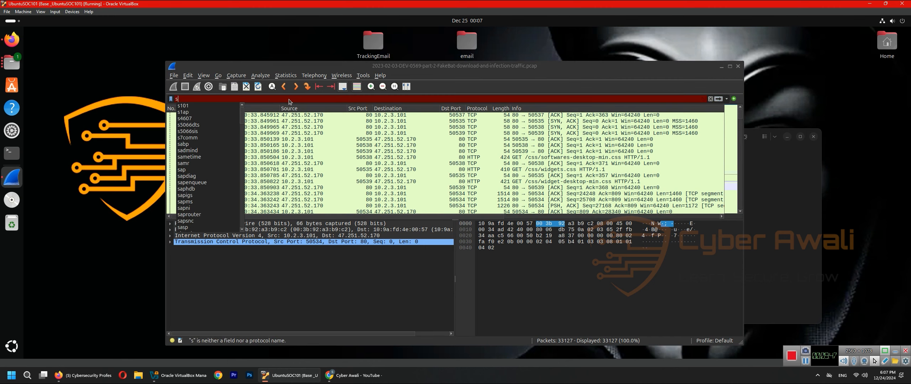
{"action": "type", "text": "mtp"}
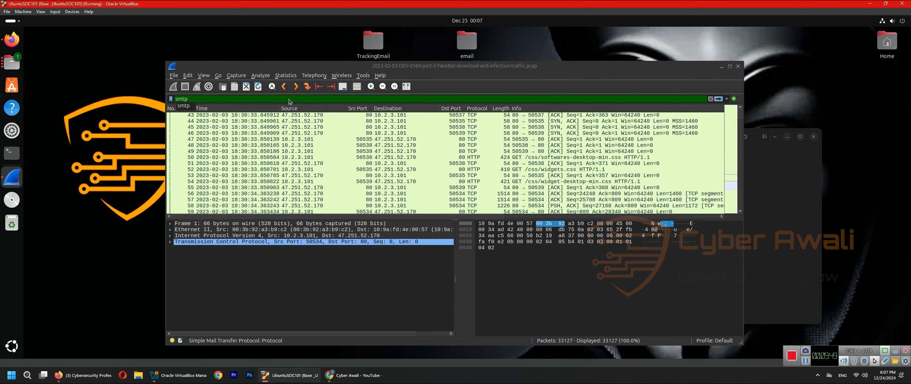
{"action": "key", "text": "Return"}
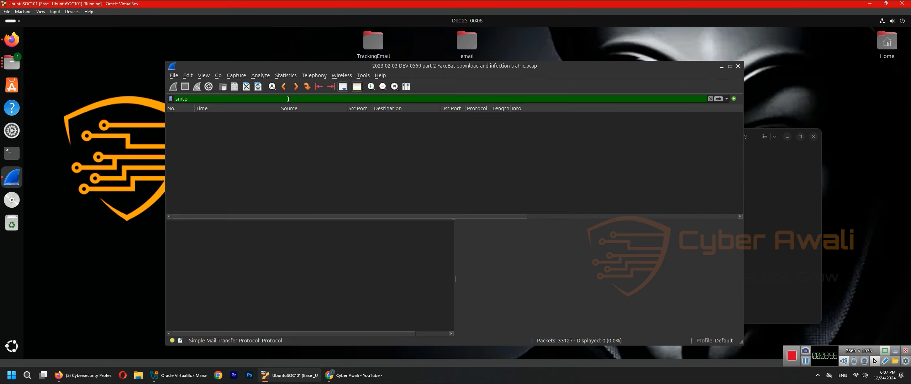
Replace the display filter with dns and select the consent.cookiefirst.com response packet in the maximized window
{"action": "key", "text": "BackSpace"}
{"action": "key", "text": "BackSpace"}
{"action": "key", "text": "BackSpace"}
{"action": "key", "text": "BackSpace"}
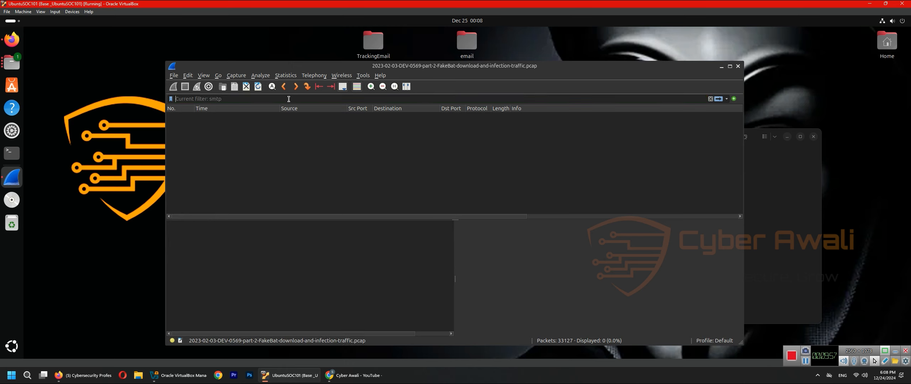
{"action": "type", "text": "d"}
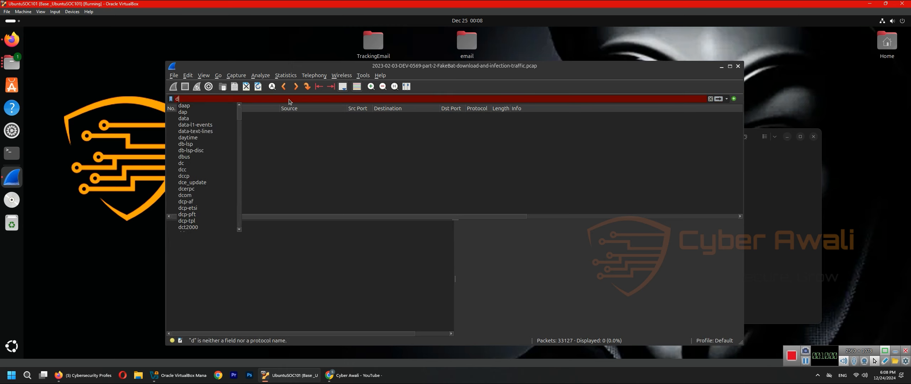
{"action": "type", "text": "ns"}
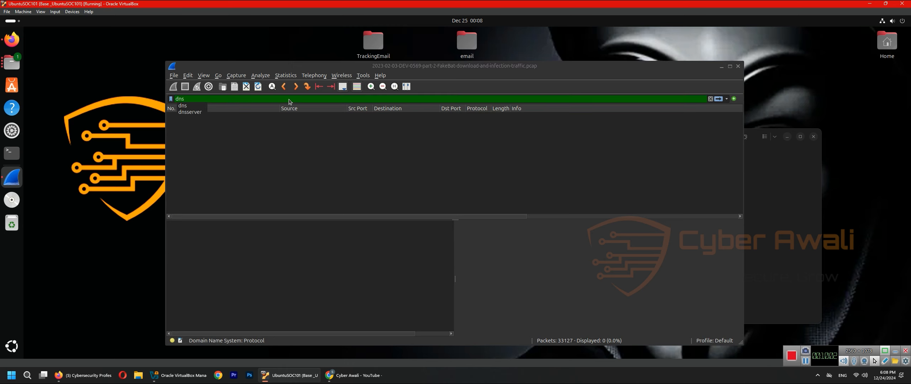
{"action": "key", "text": "Return"}
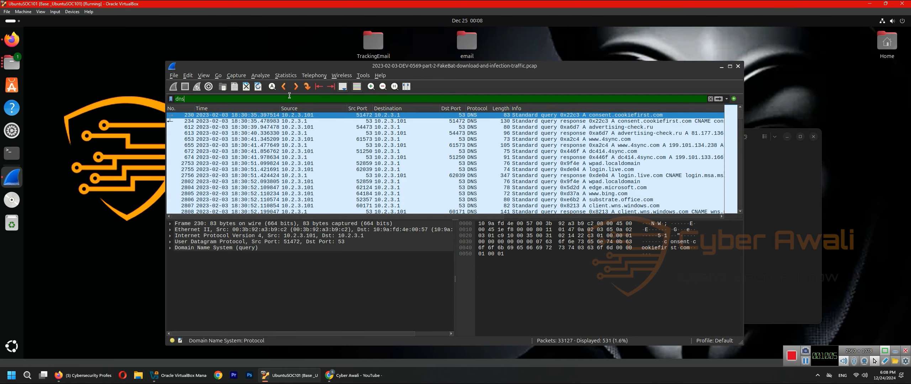
{"action": "left_click", "coordinate": [730, 66]}
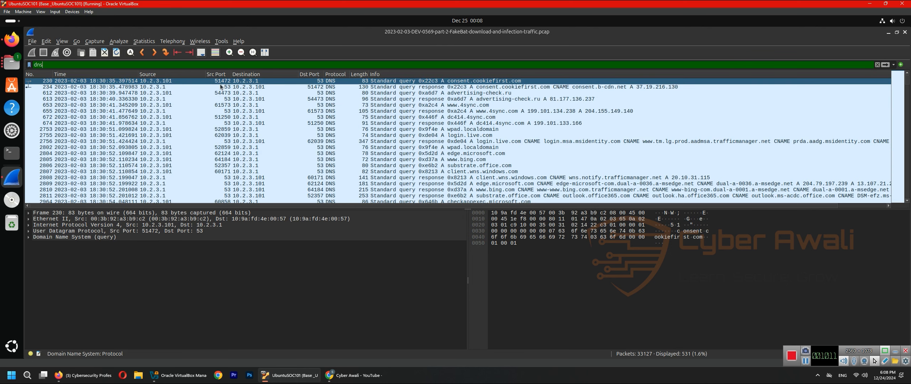
{"action": "left_click", "coordinate": [416, 87]}
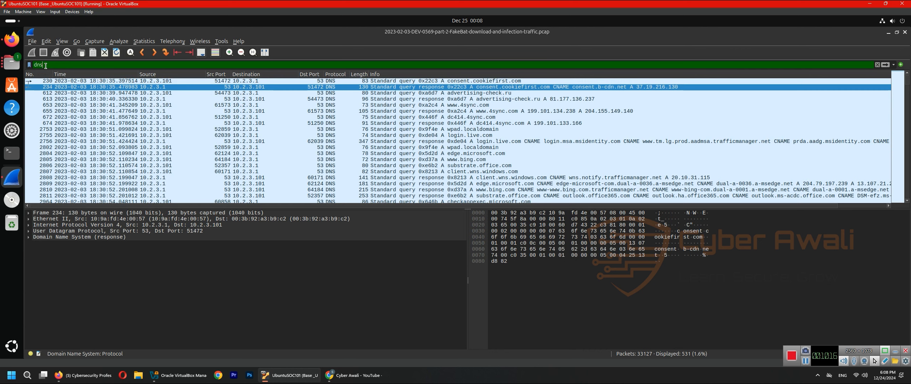
Follow the UDP stream of the consent.cookiefirst.com DNS query and copy the domain name from the stream content
{"action": "left_click", "coordinate": [412, 106]}
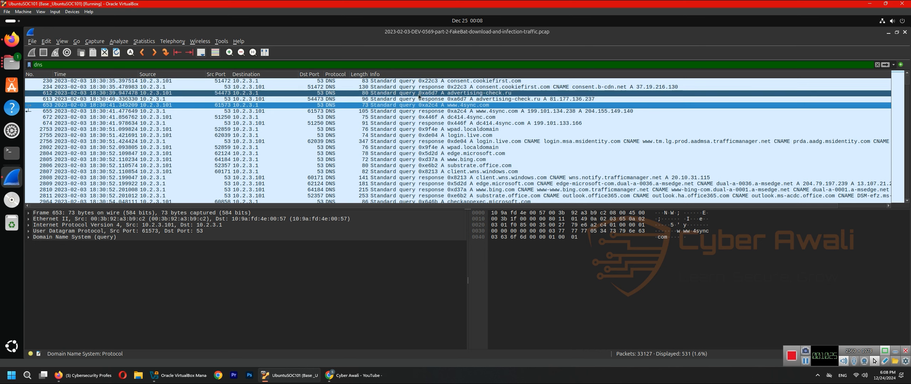
{"action": "left_click", "coordinate": [474, 83]}
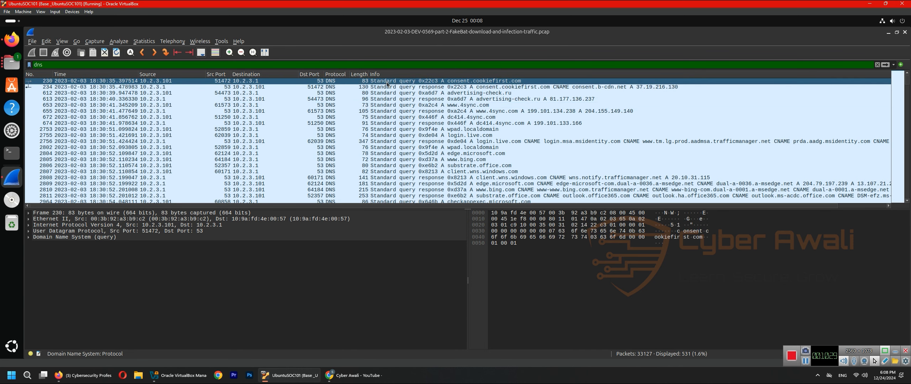
{"action": "right_click", "coordinate": [470, 83]}
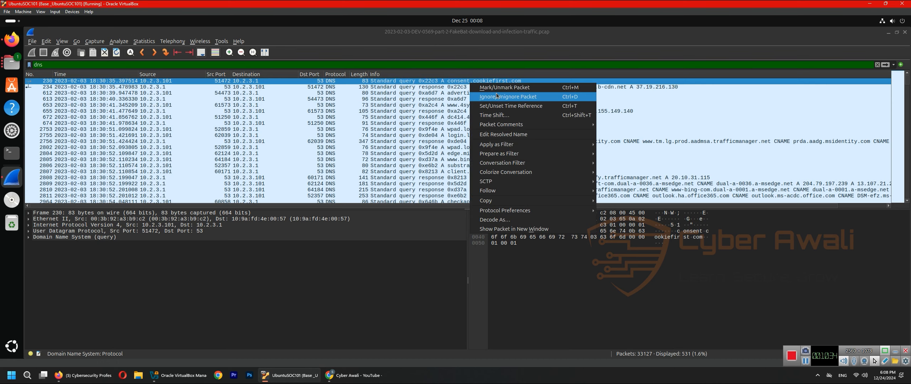
{"action": "mouse_move", "coordinate": [512, 197]}
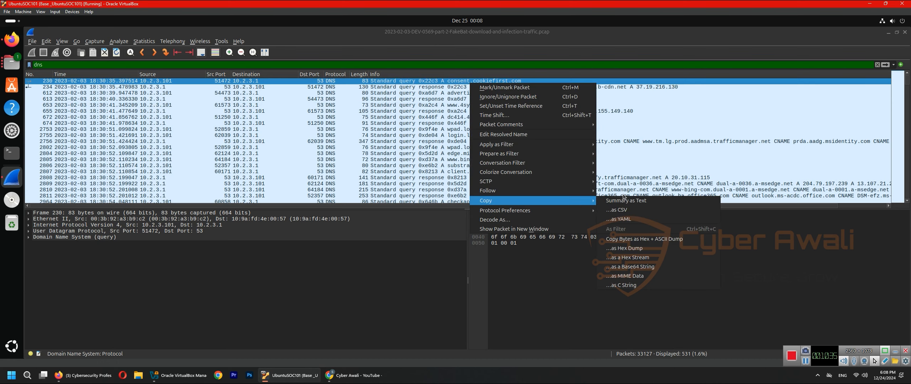
{"action": "left_click", "coordinate": [620, 198]}
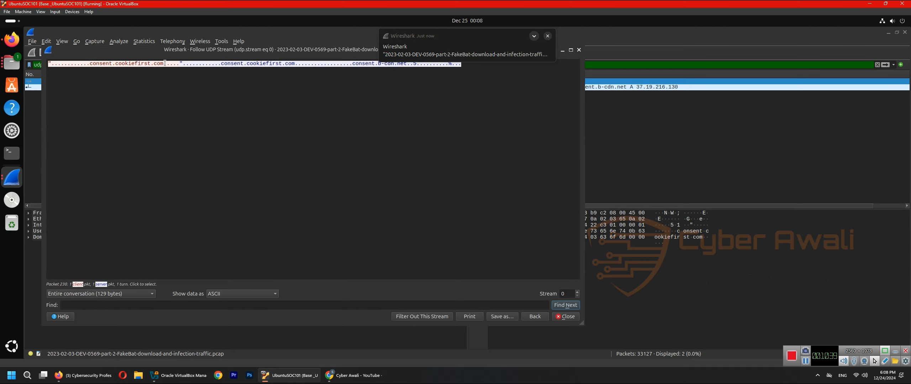
{"action": "left_click_drag", "start_coordinate": [165, 64], "coordinate": [91, 64]}
{"action": "right_click", "coordinate": [108, 64]}
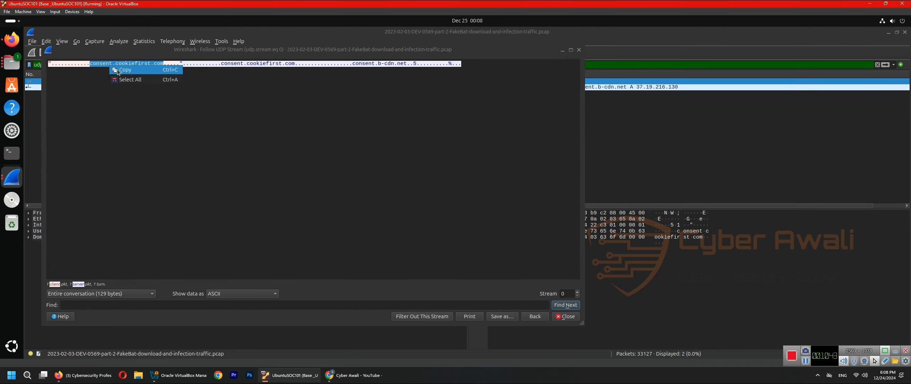
{"action": "left_click", "coordinate": [119, 71]}
Switch to Firefox and look up the copied domain consent.cookiefirst.com on VirusTotal
{"action": "left_click", "coordinate": [5, 41]}
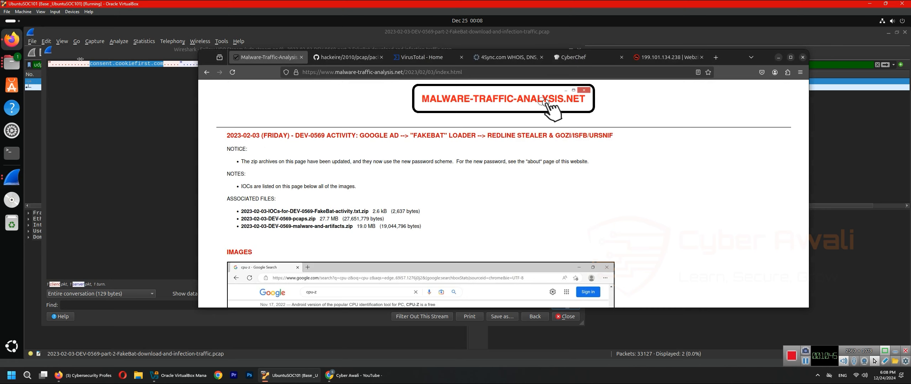
{"action": "left_click", "coordinate": [446, 59]}
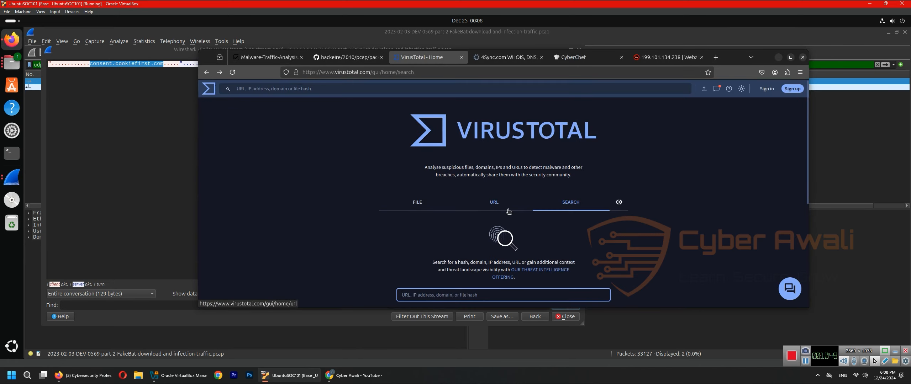
{"action": "scroll", "coordinate": [464, 214], "scroll_direction": "down", "scroll_amount": 3}
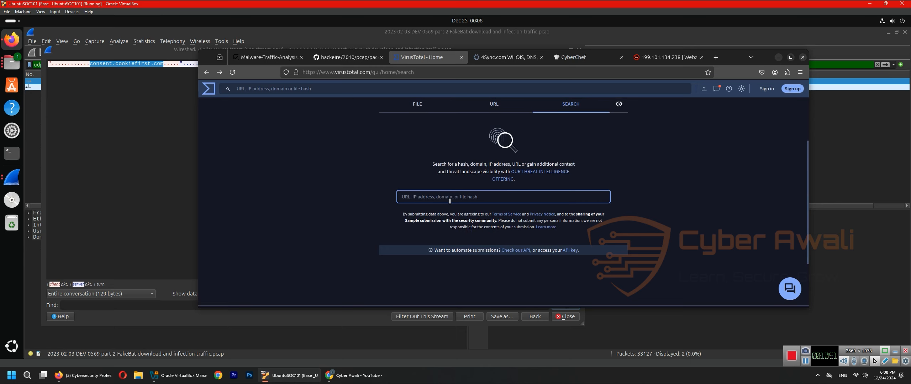
{"action": "key", "text": "ctrl+v"}
{"action": "key", "text": "Return"}
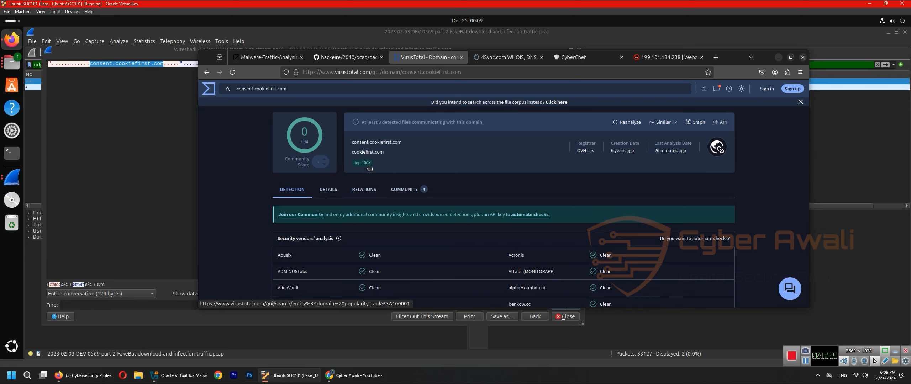
Return to the Wireshark capture and replace the UDP stream display filter with dns
{"action": "left_click", "coordinate": [567, 36]}
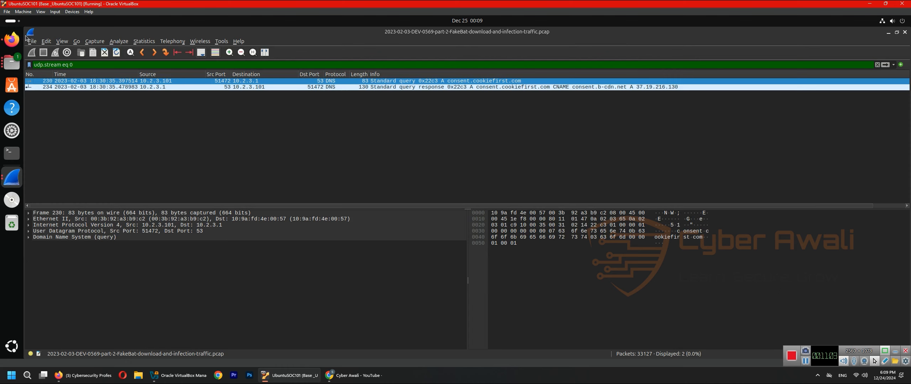
{"action": "triple_click", "coordinate": [88, 65]}
{"action": "type", "text": "dns"}
{"action": "key", "text": "Return"}
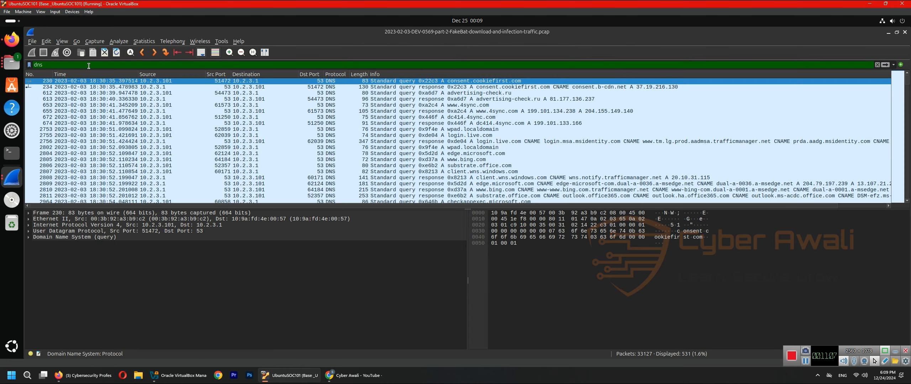
Check the first DNS queries, follow the UDP stream of the advertising-check.ru query and copy its domain name
{"action": "left_click", "coordinate": [459, 94]}
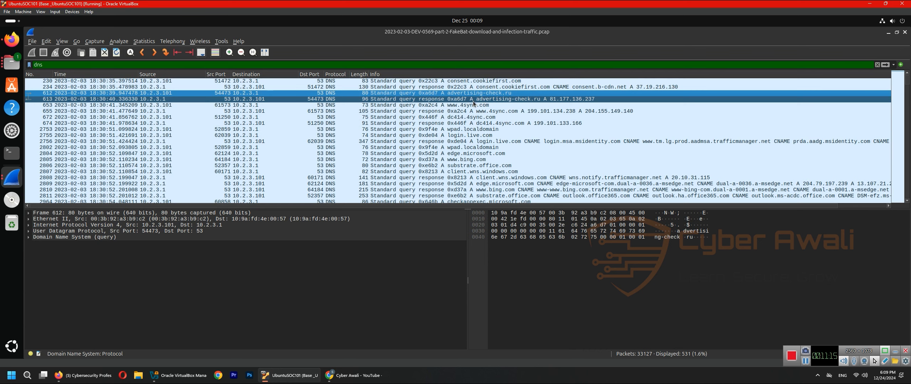
{"action": "left_click", "coordinate": [466, 119]}
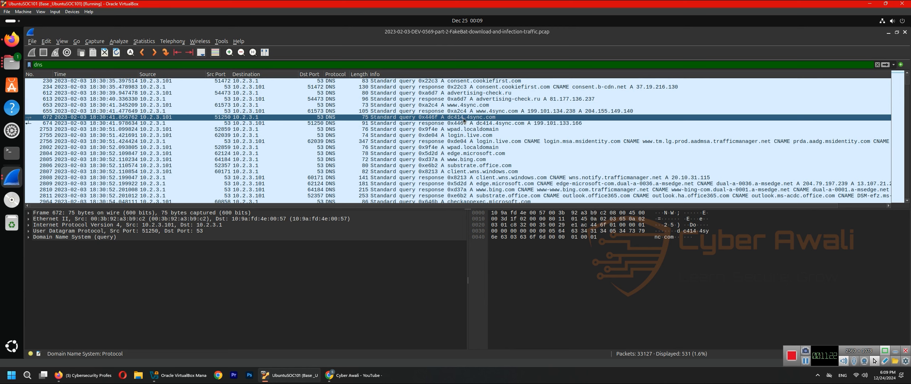
{"action": "left_click", "coordinate": [466, 107]}
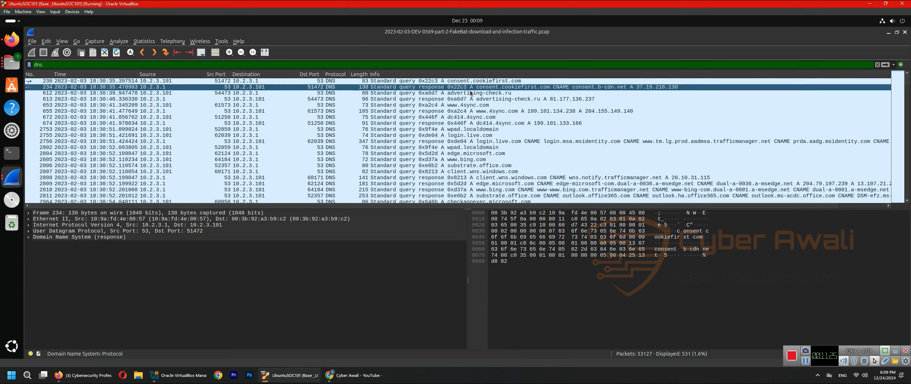
{"action": "left_click", "coordinate": [470, 94]}
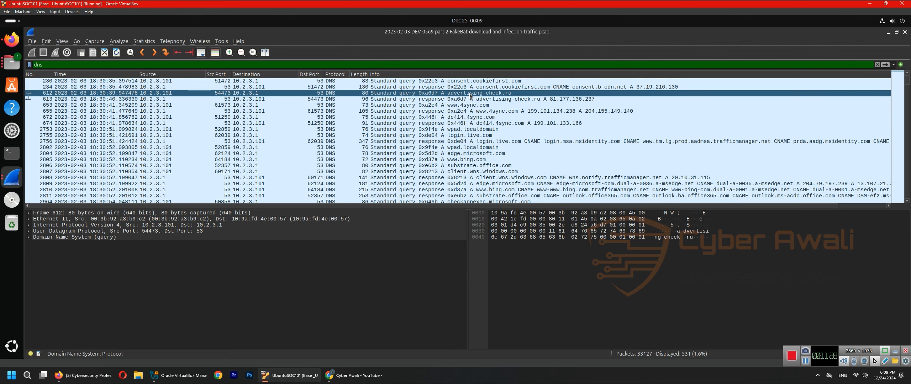
{"action": "right_click", "coordinate": [470, 95]}
{"action": "mouse_move", "coordinate": [584, 201]}
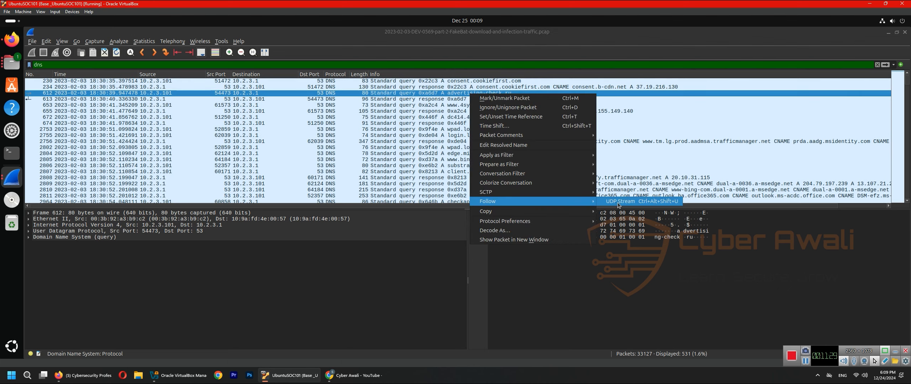
{"action": "left_click", "coordinate": [619, 202]}
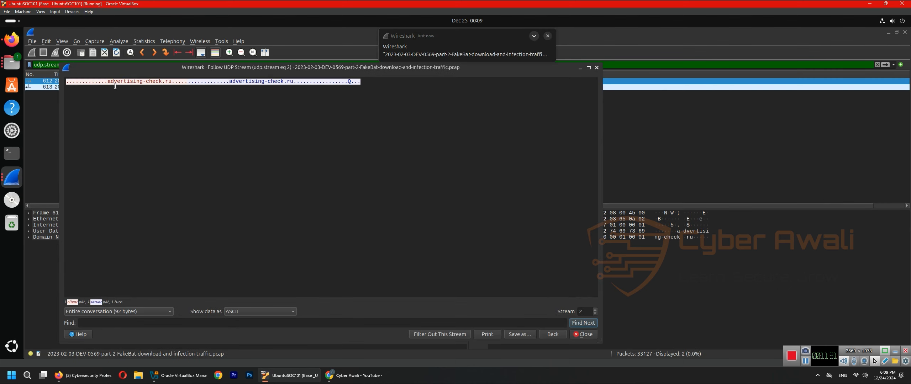
{"action": "left_click_drag", "start_coordinate": [110, 80], "coordinate": [172, 83]}
{"action": "key", "text": "ctrl+c"}
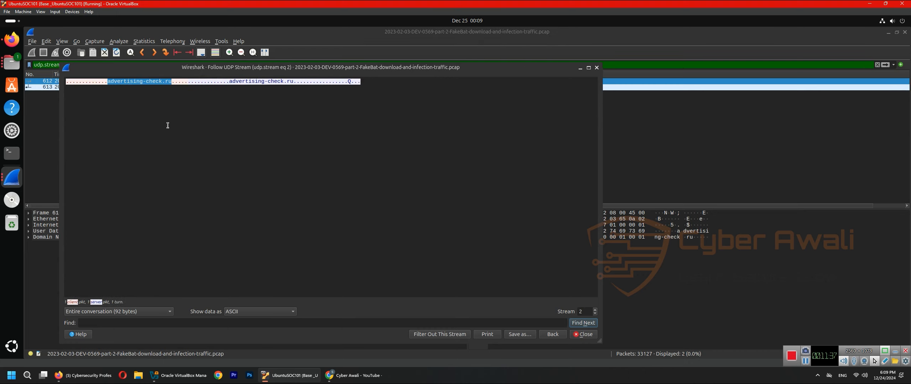
Switch to Firefox, look up advertising-check.ru on VirusTotal and review the security vendors' analysis
{"action": "left_click", "coordinate": [11, 40]}
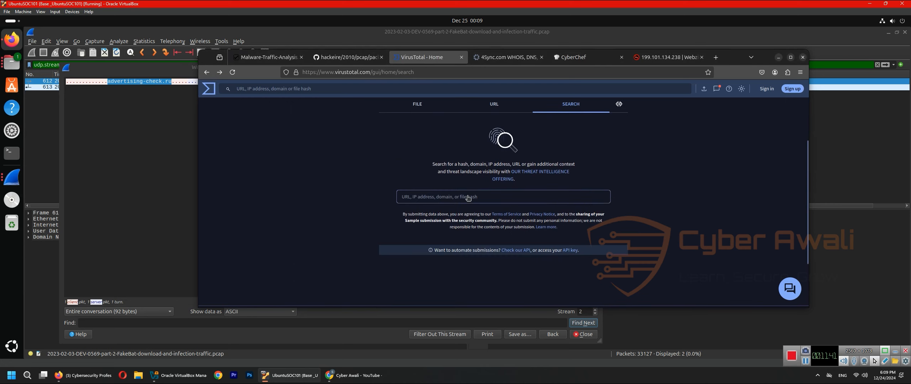
{"action": "left_click", "coordinate": [476, 200]}
{"action": "key", "text": "ctrl+v"}
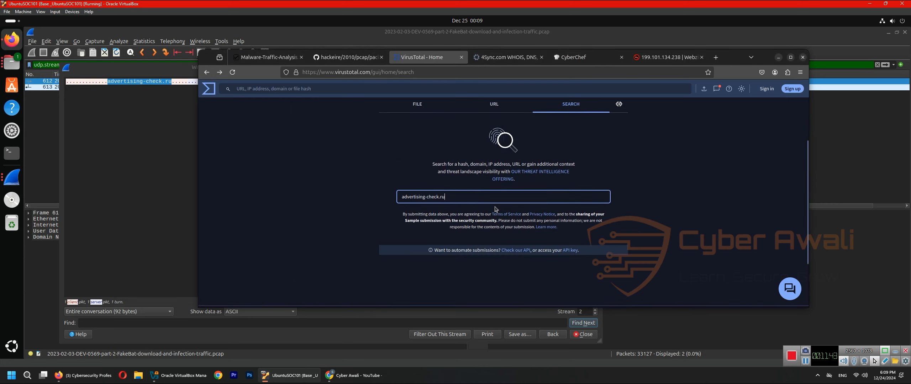
{"action": "key", "text": "Return"}
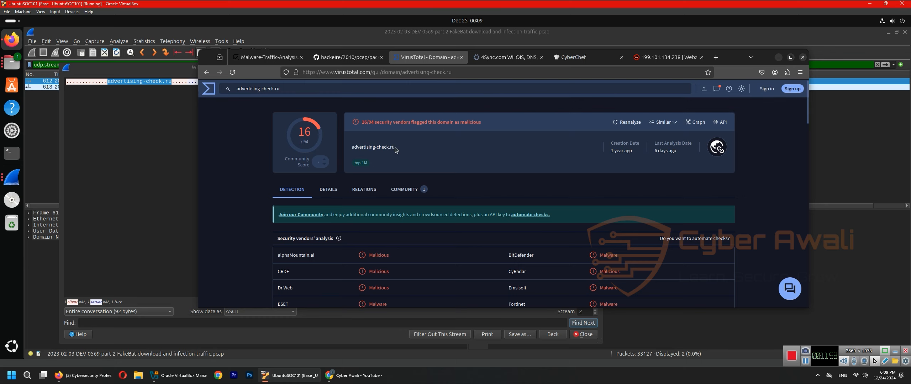
{"action": "left_click_drag", "start_coordinate": [395, 148], "coordinate": [389, 151]}
{"action": "left_click", "coordinate": [394, 148]}
{"action": "scroll", "coordinate": [445, 198], "scroll_direction": "down", "scroll_amount": 20}
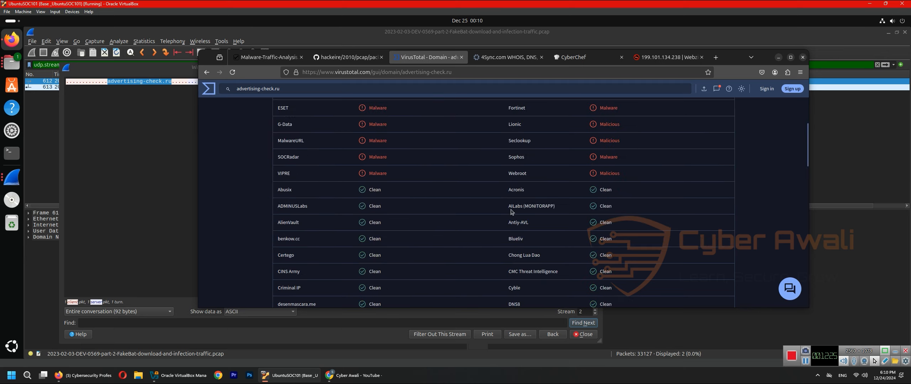
{"action": "scroll", "coordinate": [443, 201], "scroll_direction": "up", "scroll_amount": 20}
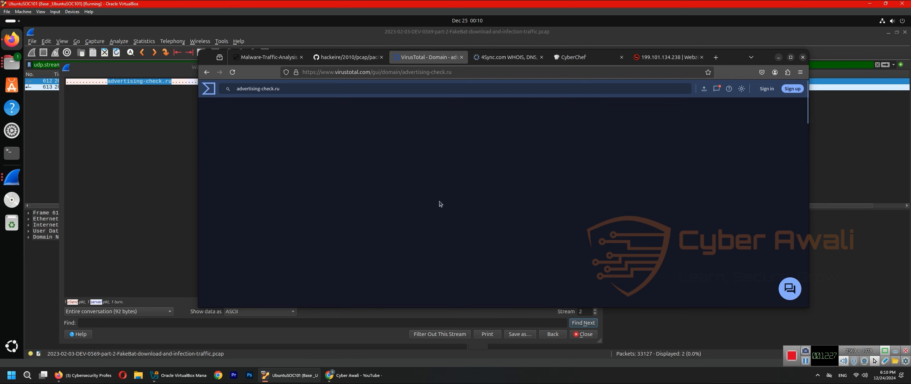
{"action": "scroll", "coordinate": [406, 124], "scroll_direction": "up", "scroll_amount": 2}
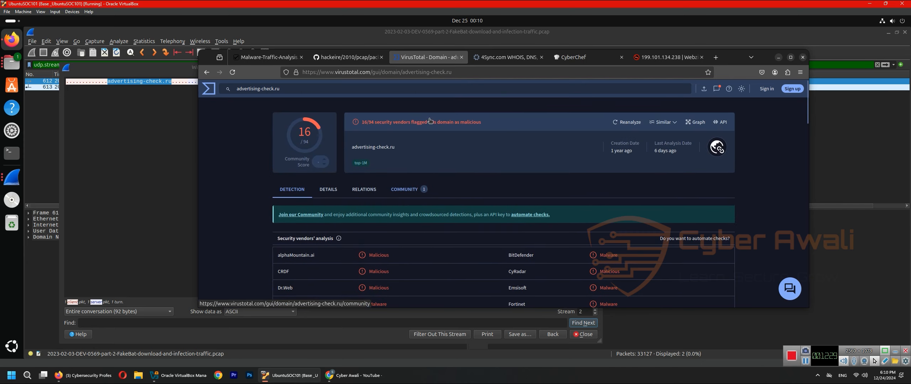
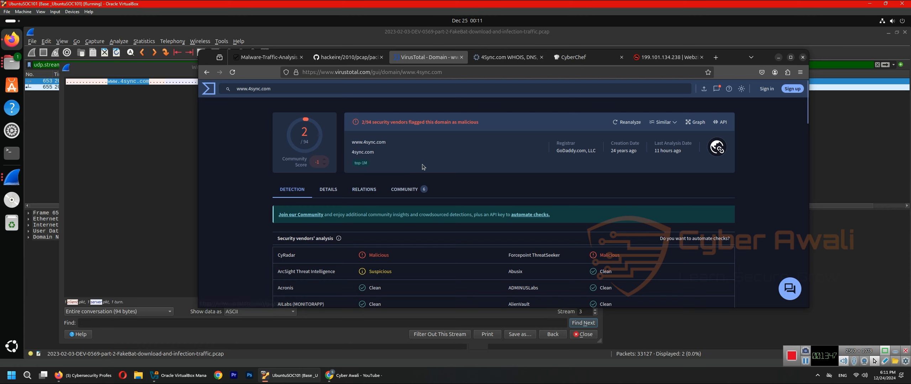
{"action": "scroll", "coordinate": [425, 188], "scroll_direction": "down", "scroll_amount": 3}
{"action": "scroll", "coordinate": [480, 172], "scroll_direction": "up", "scroll_amount": 3}
{"action": "scroll", "coordinate": [351, 179], "scroll_direction": "down", "scroll_amount": 4}
{"action": "scroll", "coordinate": [354, 183], "scroll_direction": "up", "scroll_amount": 4}
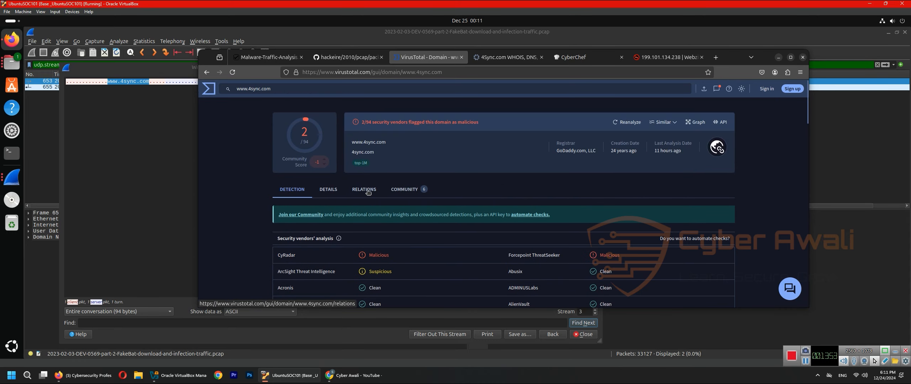
{"action": "left_click", "coordinate": [368, 191]}
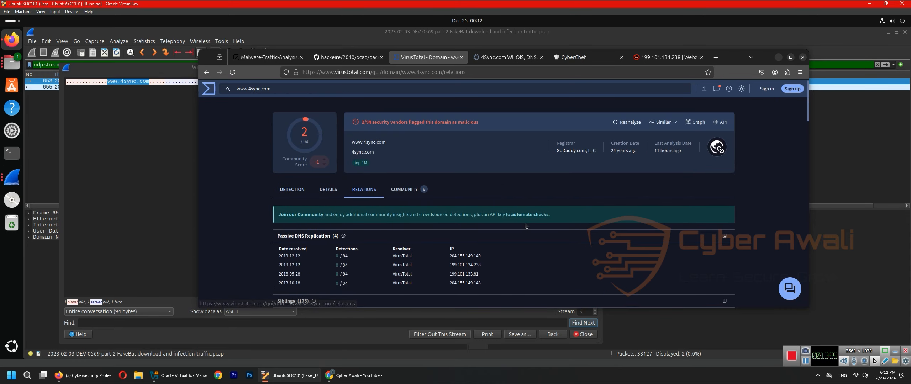
{"action": "scroll", "coordinate": [501, 249], "scroll_direction": "down", "scroll_amount": 2}
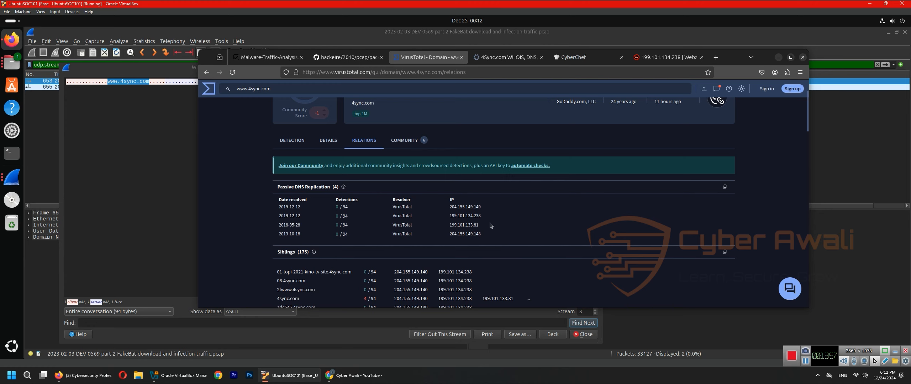
{"action": "left_click", "coordinate": [150, 163]}
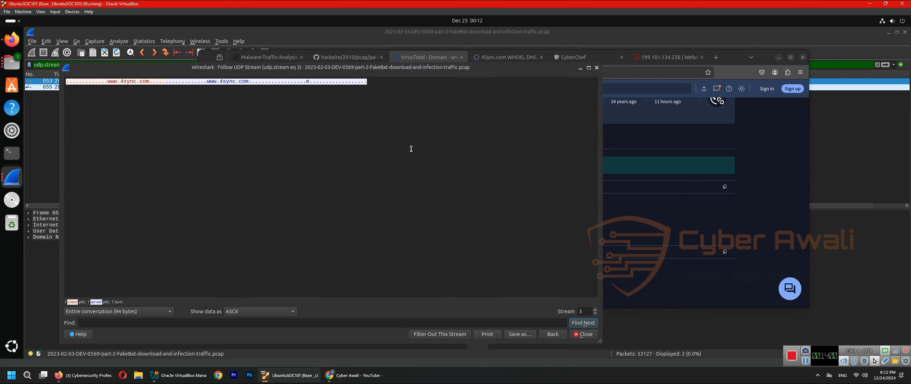
{"action": "left_click", "coordinate": [598, 69]}
{"action": "left_click_drag", "start_coordinate": [734, 60], "coordinate": [818, 67]}
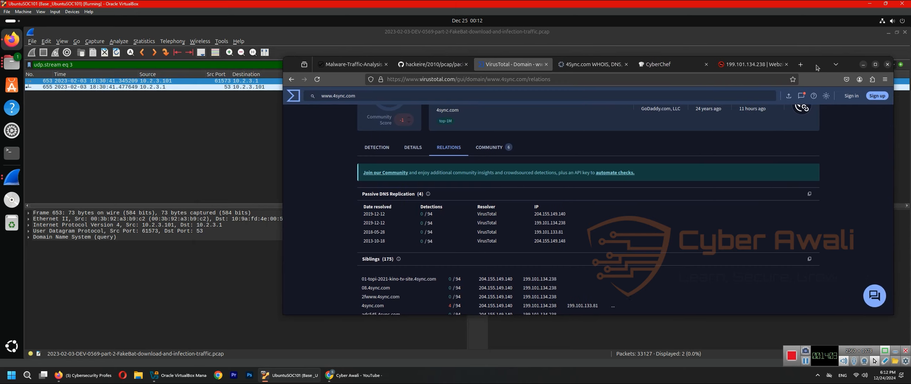
{"action": "left_click", "coordinate": [167, 135]}
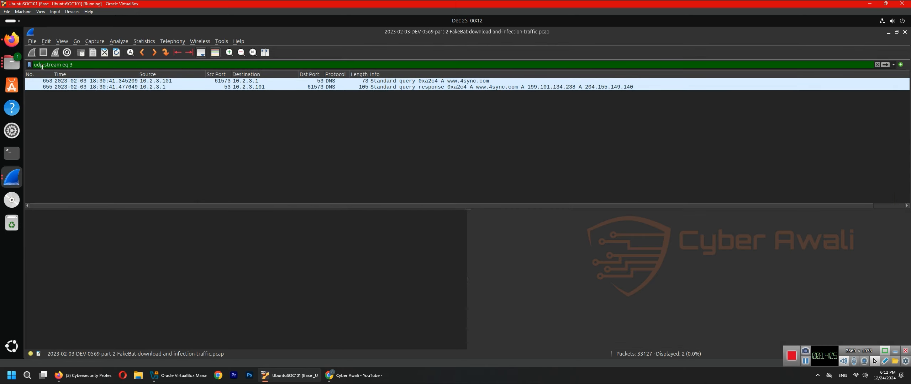
Clear the udp.stream display filter so the packet list shows the whole capture
{"action": "key", "text": "BackSpace"}
{"action": "key", "text": "BackSpace"}
{"action": "key", "text": "BackSpace"}
{"action": "key", "text": "BackSpace"}
{"action": "key", "text": "BackSpace"}
{"action": "key", "text": "BackSpace"}
{"action": "key", "text": "BackSpace"}
{"action": "key", "text": "BackSpace"}
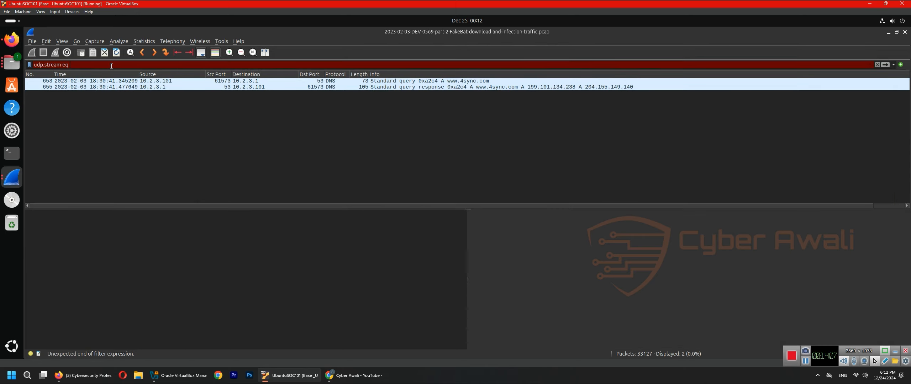
{"action": "key", "text": "BackSpace"}
{"action": "key", "text": "BackSpace"}
{"action": "key", "text": "BackSpace"}
{"action": "key", "text": "BackSpace"}
{"action": "key", "text": "BackSpace"}
{"action": "key", "text": "BackSpace"}
{"action": "key", "text": "BackSpace"}
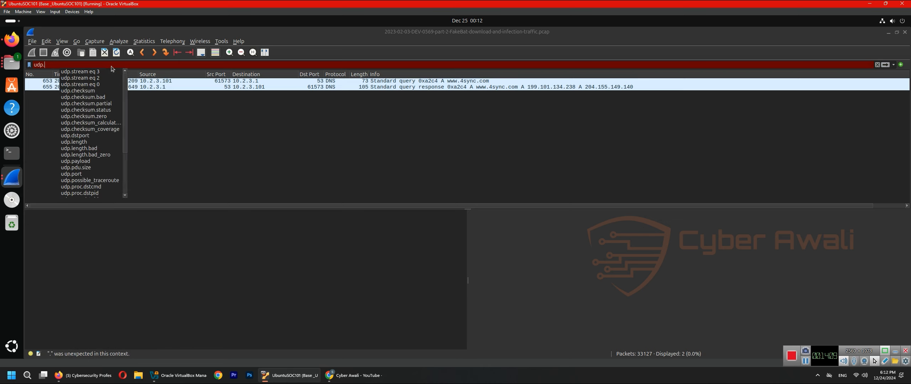
{"action": "key", "text": "Return"}
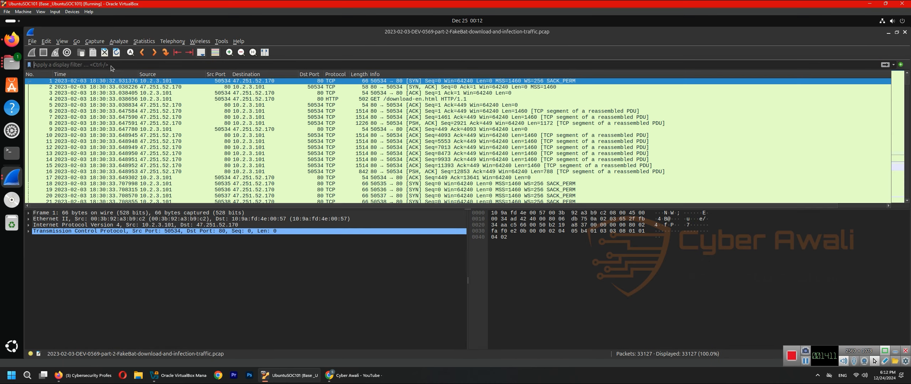
Open the capture's Conversations statistics, show the TCP conversations and shift the window aside
{"action": "left_click", "coordinate": [144, 41]}
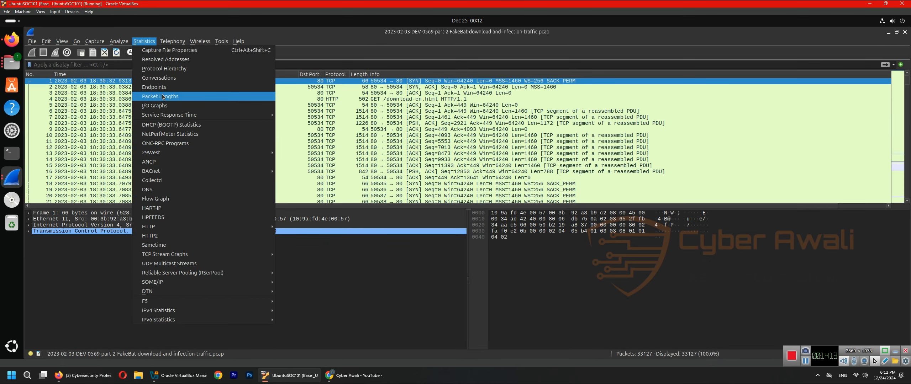
{"action": "left_click", "coordinate": [160, 79]}
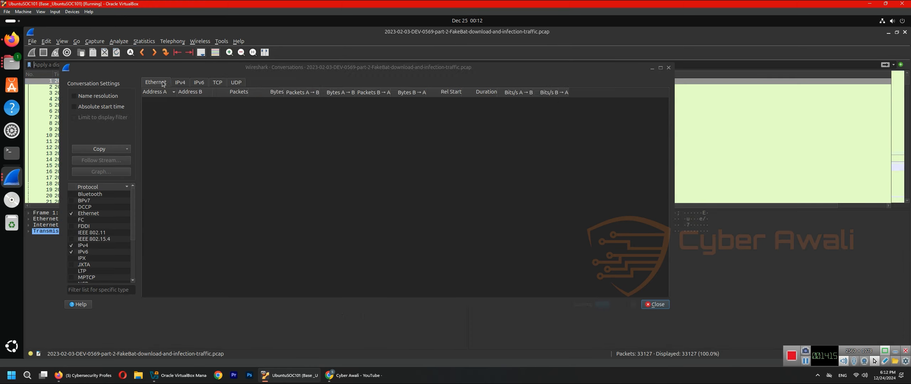
{"action": "left_click", "coordinate": [254, 83]}
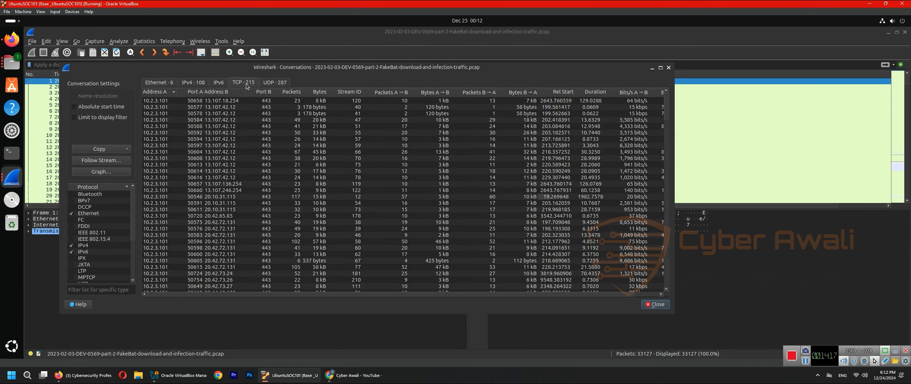
{"action": "left_click_drag", "start_coordinate": [416, 68], "coordinate": [388, 67]}
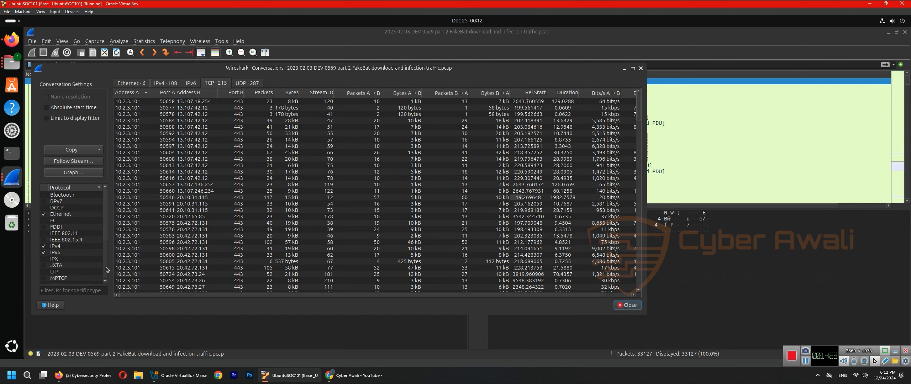
{"action": "left_click", "coordinate": [12, 39]}
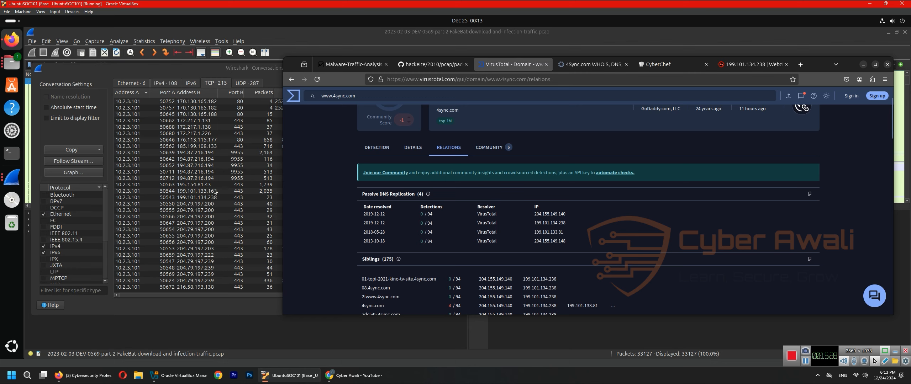
{"action": "scroll", "coordinate": [195, 211], "scroll_direction": "up", "scroll_amount": 1}
{"action": "scroll", "coordinate": [194, 211], "scroll_direction": "up", "scroll_amount": 1}
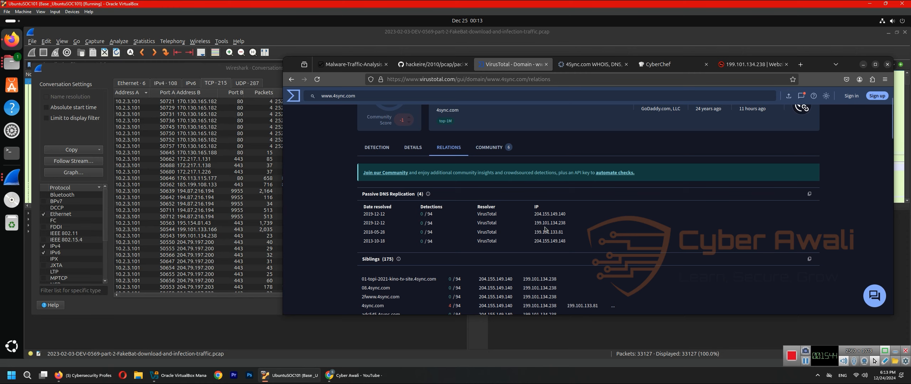
{"action": "scroll", "coordinate": [506, 163], "scroll_direction": "up", "scroll_amount": 3}
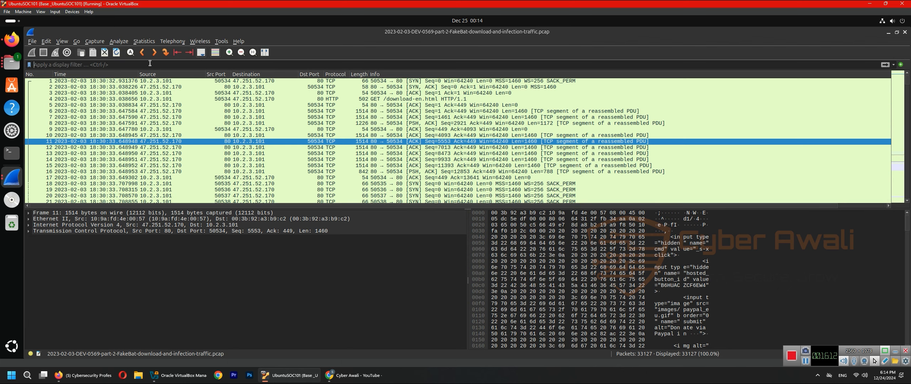
Apply the display filter http to the capture and look through the HTTP packets
{"action": "left_click", "coordinate": [150, 63]}
{"action": "type", "text": "http"}
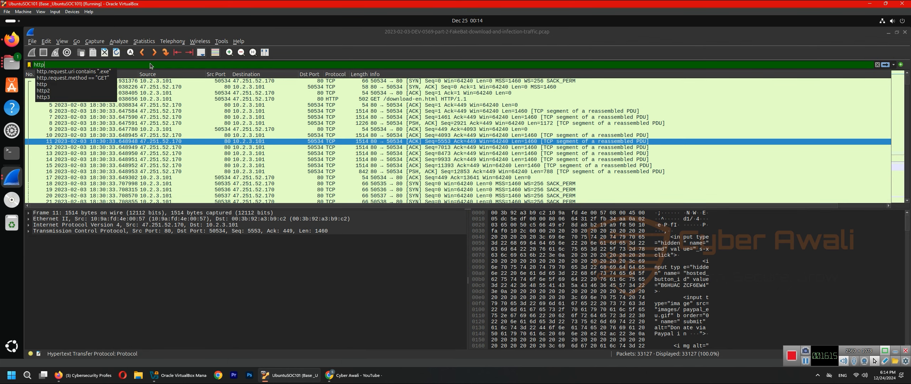
{"action": "key", "text": "Return"}
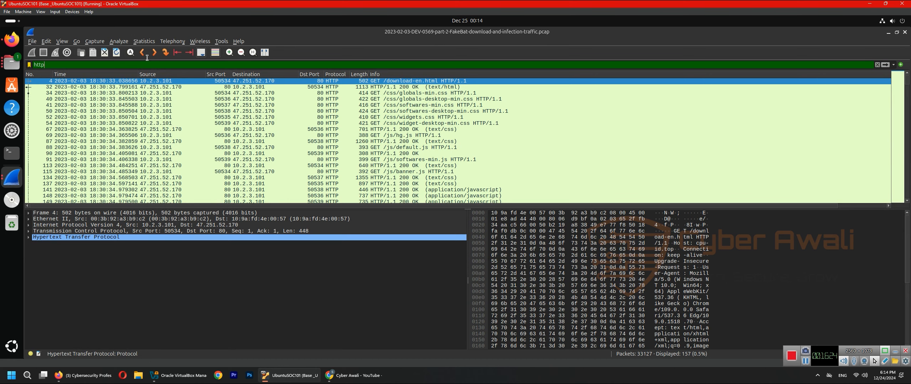
{"action": "scroll", "coordinate": [294, 159], "scroll_direction": "down", "scroll_amount": 7}
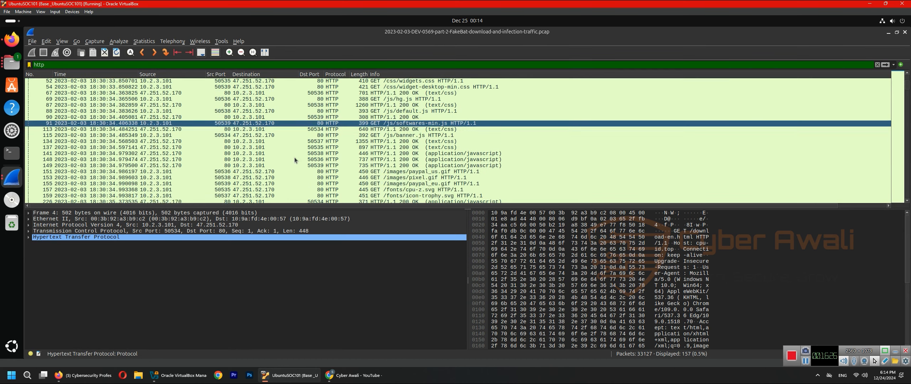
{"action": "scroll", "coordinate": [295, 159], "scroll_direction": "down", "scroll_amount": 3}
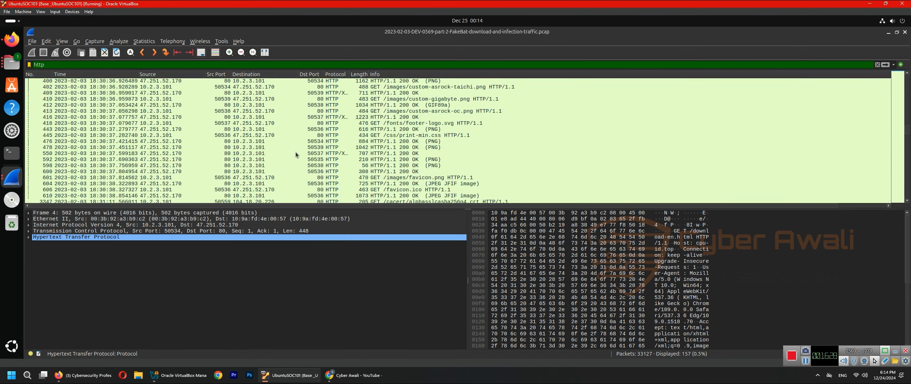
{"action": "scroll", "coordinate": [296, 155], "scroll_direction": "up", "scroll_amount": 10}
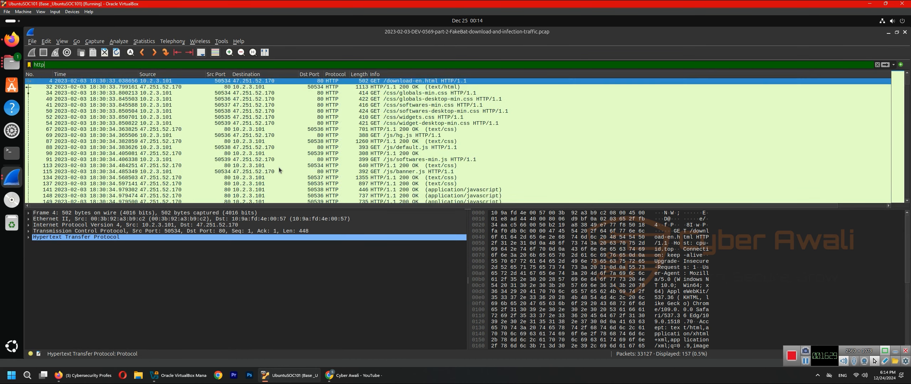
Narrow the display filter to http.request.method == "GET" and apply it
{"action": "left_click", "coordinate": [50, 64]}
{"action": "type", "text": "."}
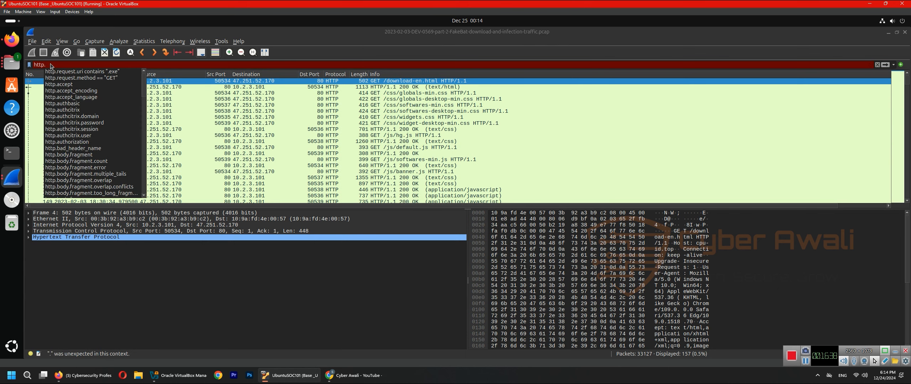
{"action": "type", "text": "req"}
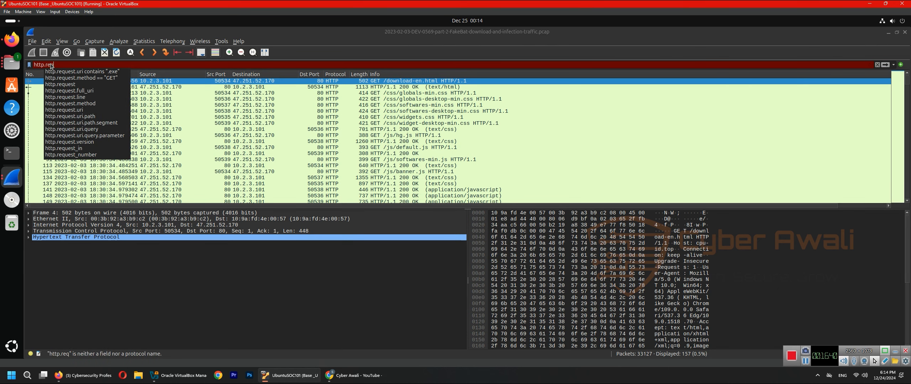
{"action": "type", "text": "uest."}
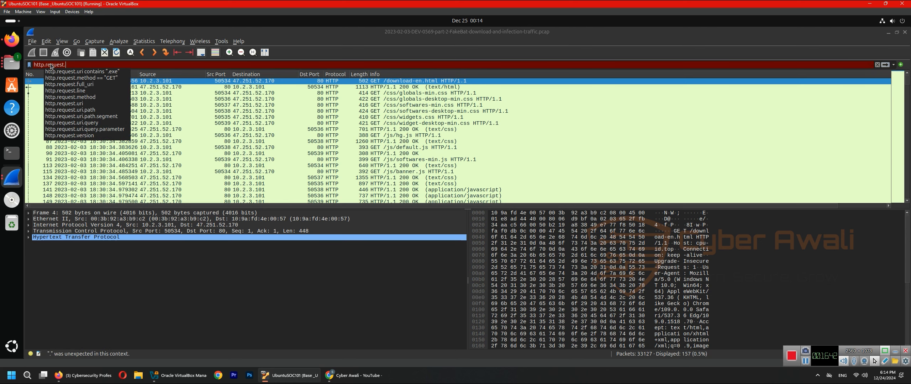
{"action": "type", "text": "met"}
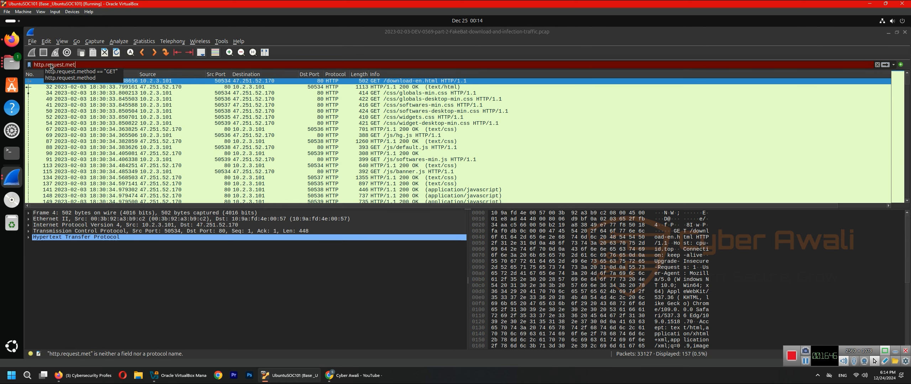
{"action": "left_click", "coordinate": [90, 72]}
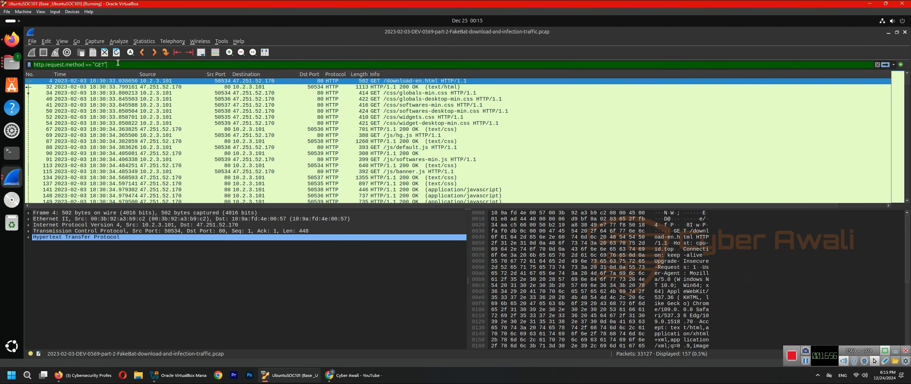
{"action": "key", "text": "Return"}
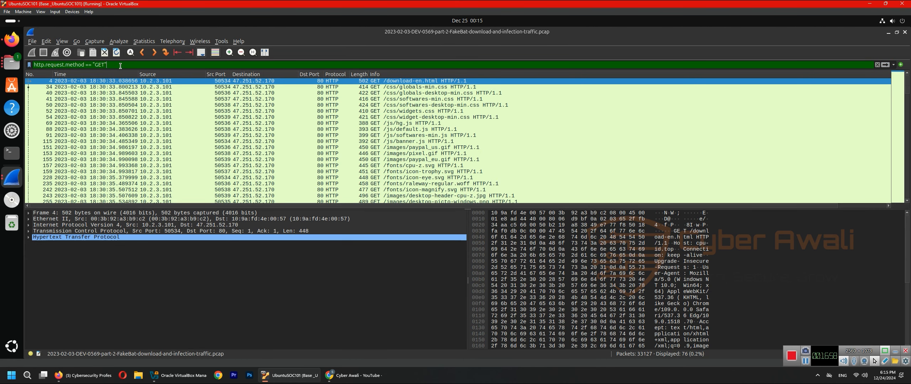
Inspect the first GET requests and follow the HTTP stream of the /js/hg.js request
{"action": "left_click", "coordinate": [430, 88]}
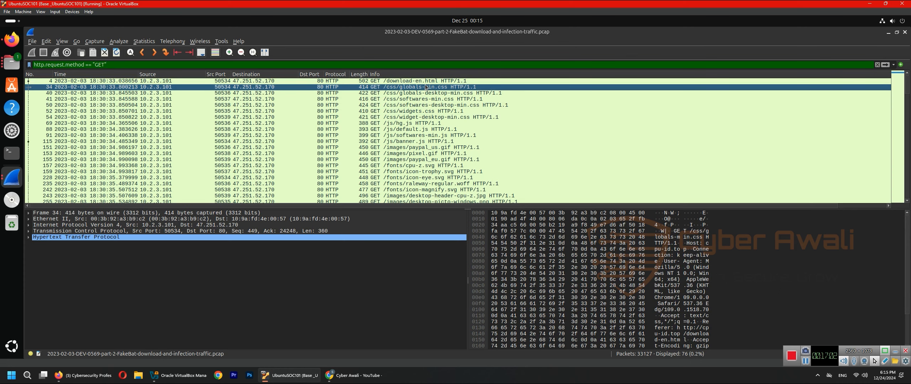
{"action": "left_click", "coordinate": [425, 82]}
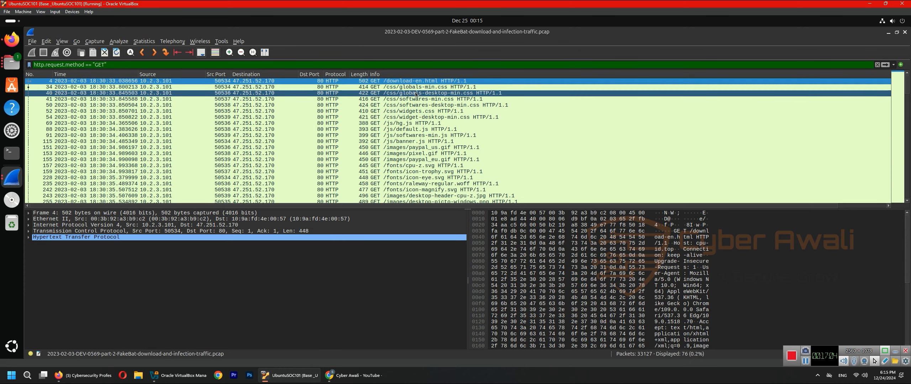
{"action": "left_click", "coordinate": [404, 125]}
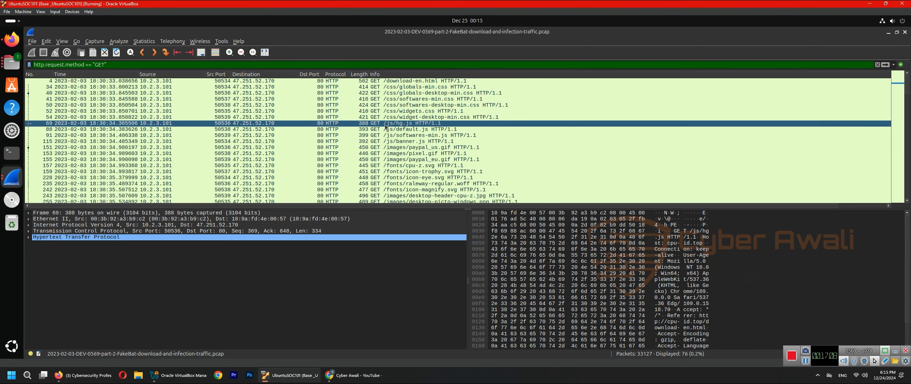
{"action": "right_click", "coordinate": [408, 125]}
{"action": "mouse_move", "coordinate": [527, 233]}
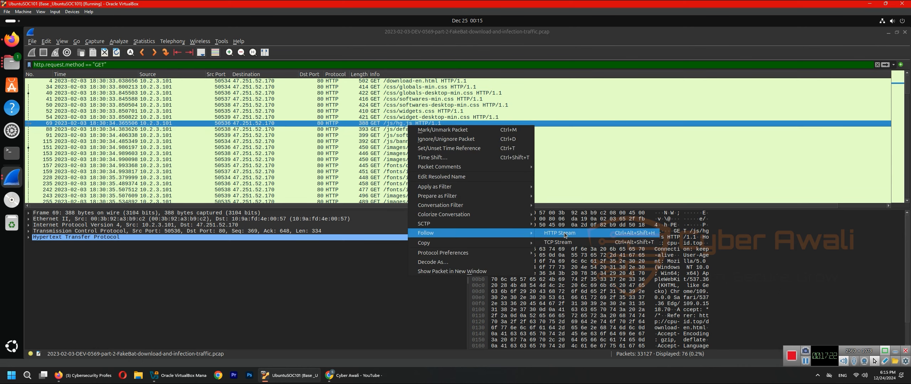
{"action": "left_click", "coordinate": [564, 233]}
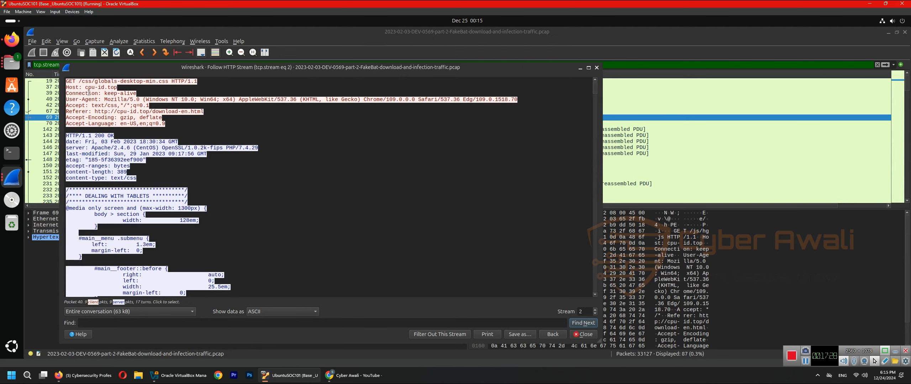
Examine the Host header cpu-id.top in the HTTP stream and read on to the /js/hg.js request and response
{"action": "left_click_drag", "start_coordinate": [86, 87], "coordinate": [111, 87]}
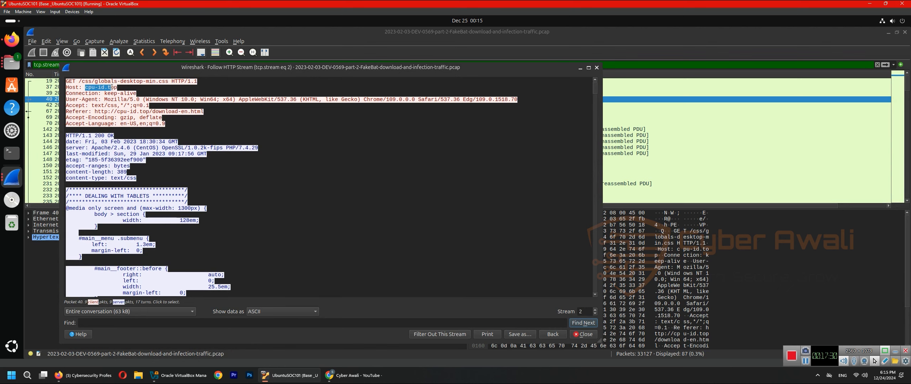
{"action": "left_click", "coordinate": [125, 87]}
{"action": "left_click_drag", "start_coordinate": [108, 87], "coordinate": [120, 88]}
{"action": "left_click", "coordinate": [118, 87]}
{"action": "left_click_drag", "start_coordinate": [117, 88], "coordinate": [85, 89]}
{"action": "left_click", "coordinate": [86, 89]}
{"action": "scroll", "coordinate": [148, 167], "scroll_direction": "down", "scroll_amount": 1}
{"action": "scroll", "coordinate": [148, 167], "scroll_direction": "down", "scroll_amount": 5}
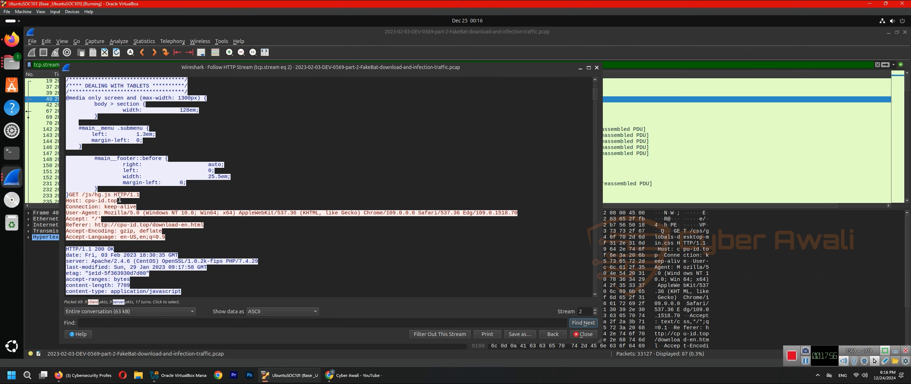
Export the HTTP object hg.js from the capture into Desktop/Pcap File/2023-02-03-DEV-0569-pcaps and close the object list
{"action": "left_click", "coordinate": [32, 41]}
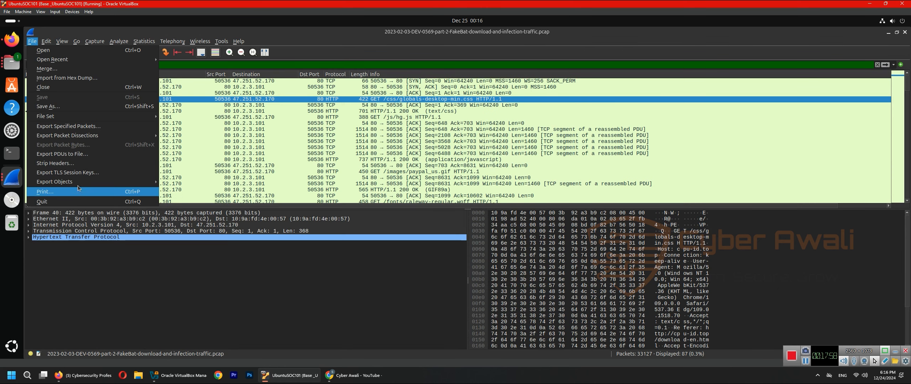
{"action": "mouse_move", "coordinate": [158, 184]}
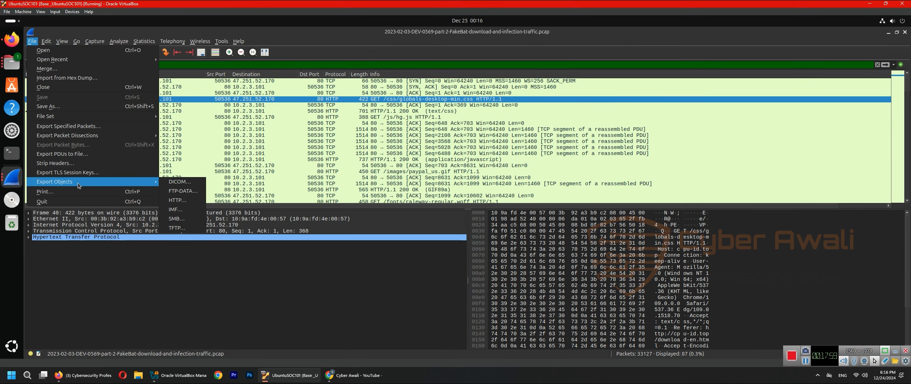
{"action": "left_click", "coordinate": [177, 200]}
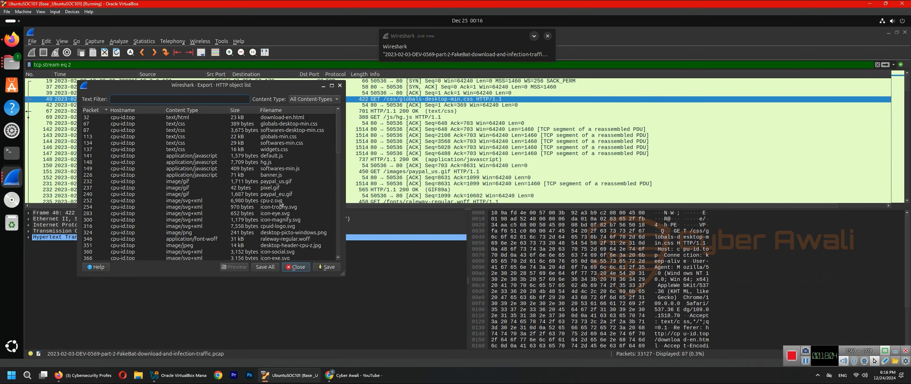
{"action": "left_click", "coordinate": [272, 163]}
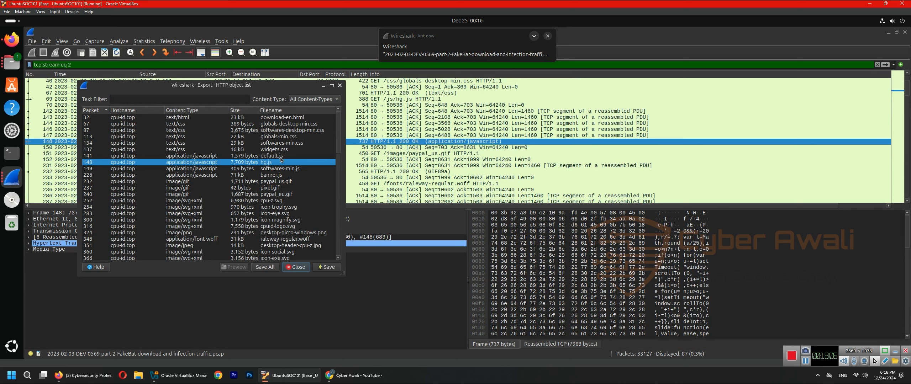
{"action": "left_click", "coordinate": [326, 267]}
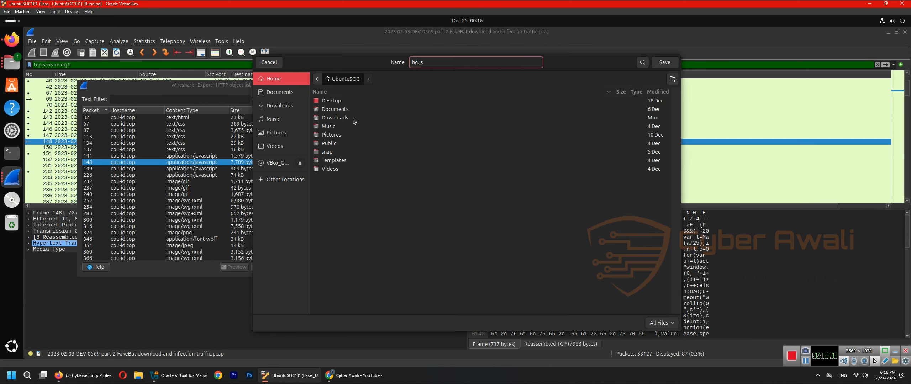
{"action": "double_click", "coordinate": [338, 103]}
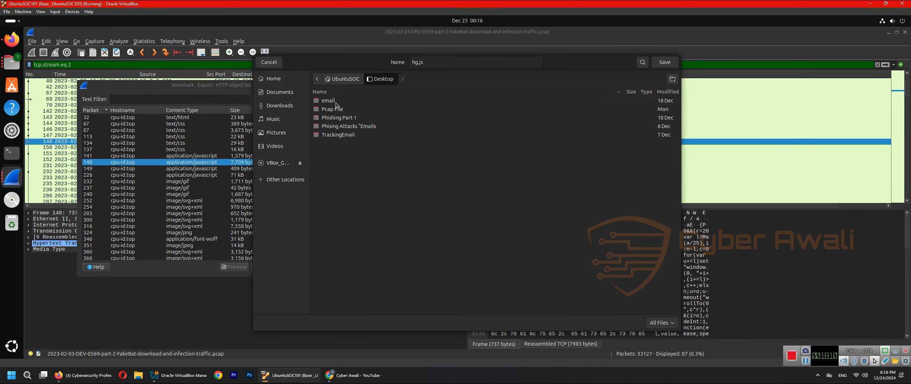
{"action": "double_click", "coordinate": [336, 111]}
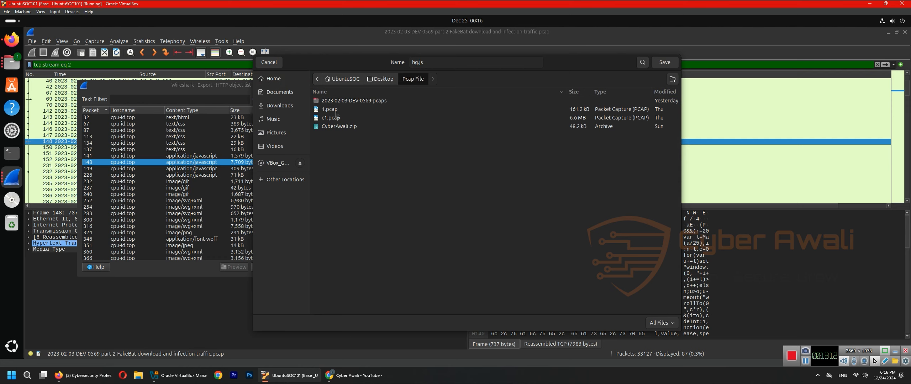
{"action": "double_click", "coordinate": [337, 101]}
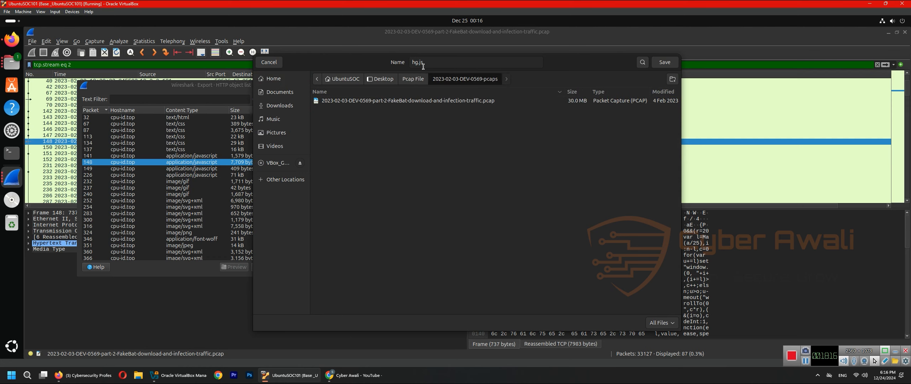
{"action": "left_click", "coordinate": [665, 63]}
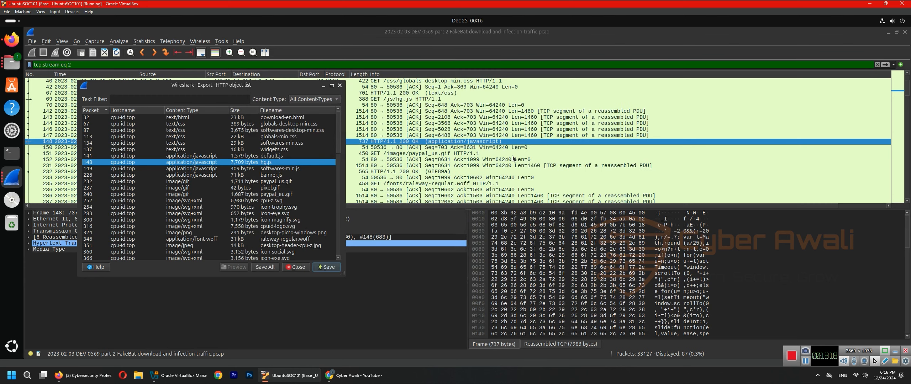
{"action": "left_click", "coordinate": [339, 85]}
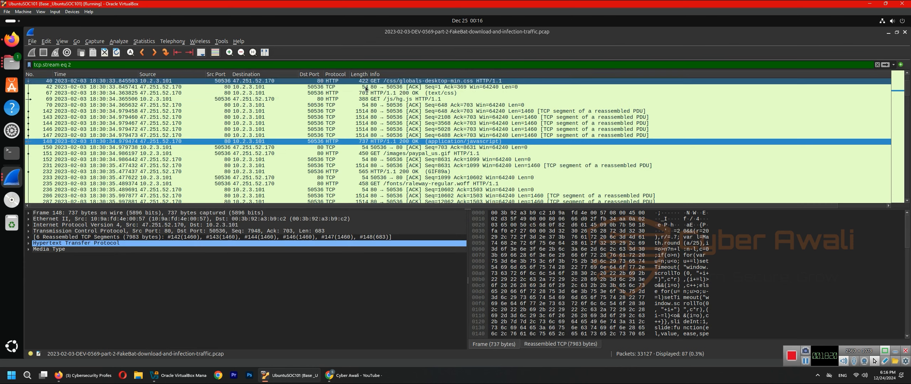
Minimise the capture window and close the HTTP and UDP stream windows, leaving the VirusTotal browser window in clear view
{"action": "left_click", "coordinate": [889, 32]}
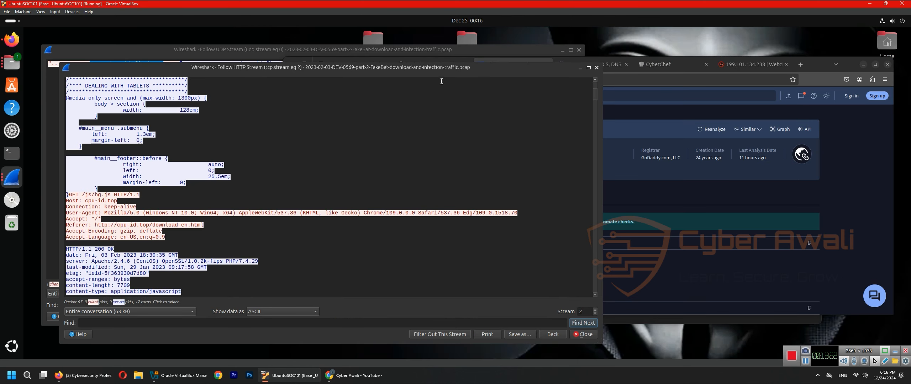
{"action": "left_click", "coordinate": [597, 68]}
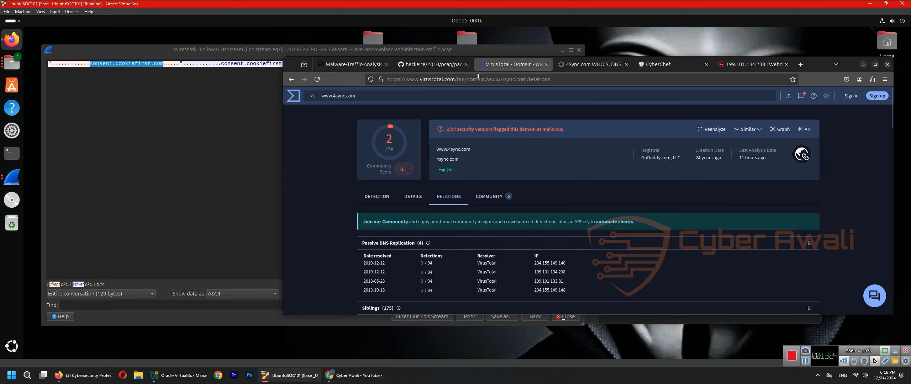
{"action": "left_click", "coordinate": [175, 111]}
{"action": "left_click", "coordinate": [579, 50]}
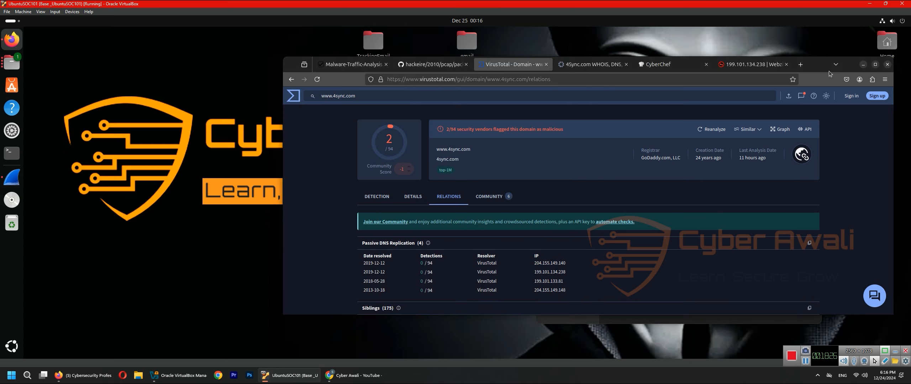
{"action": "left_click_drag", "start_coordinate": [847, 69], "coordinate": [694, 85]}
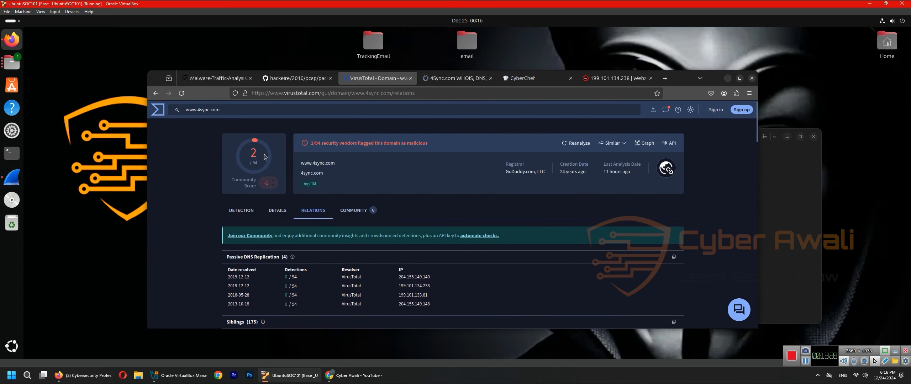
Return to the VirusTotal home page and try to choose a file for upload
{"action": "left_click", "coordinate": [155, 93]}
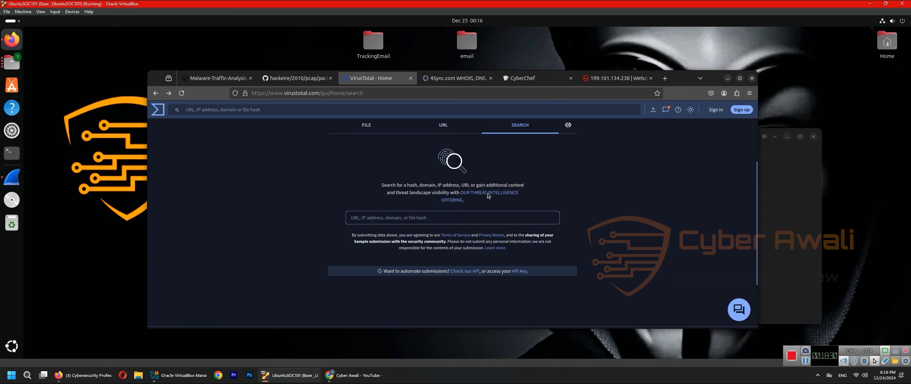
{"action": "scroll", "coordinate": [491, 197], "scroll_direction": "up", "scroll_amount": 4}
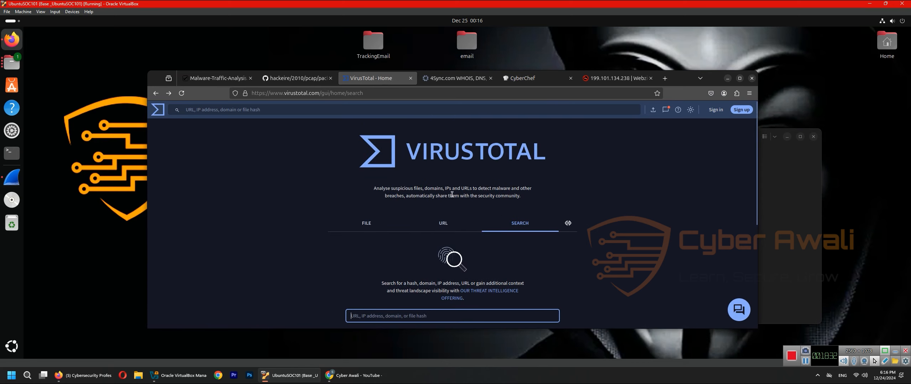
{"action": "left_click", "coordinate": [371, 225]}
{"action": "scroll", "coordinate": [372, 225], "scroll_direction": "down", "scroll_amount": 3}
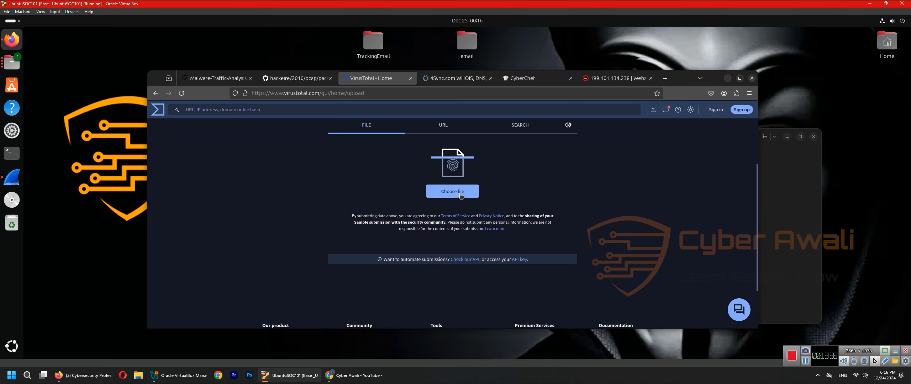
{"action": "left_click", "coordinate": [454, 189]}
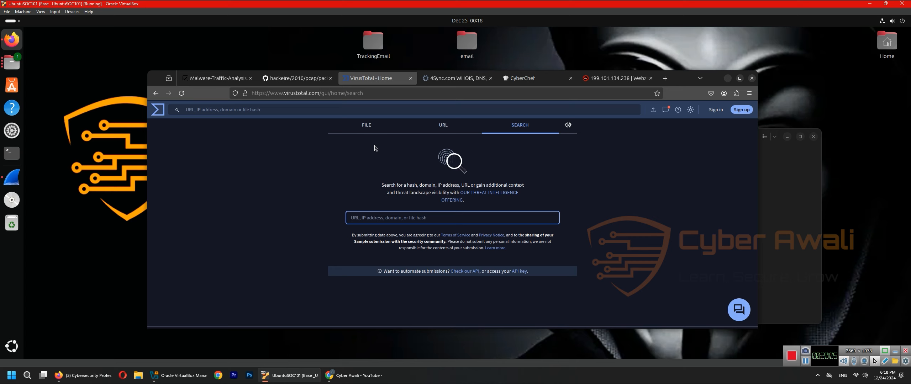
Open a terminal in the 2023-02-03-DEV-0569-pcaps folder containing hg.js and widen its window
{"action": "left_click", "coordinate": [787, 180]}
{"action": "left_click", "coordinate": [664, 172]}
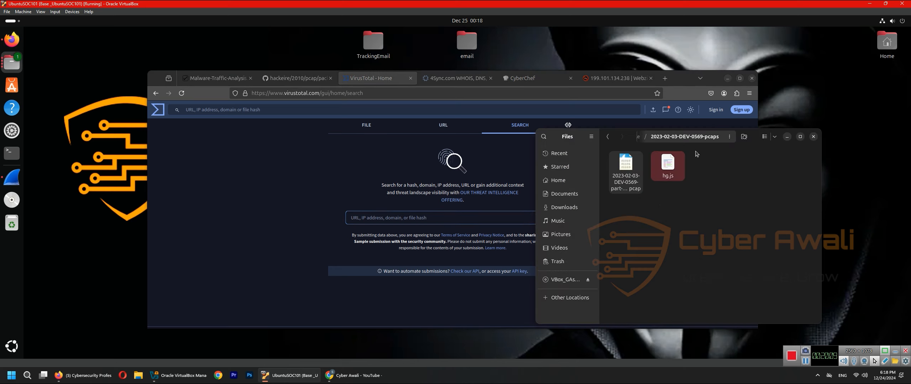
{"action": "right_click", "coordinate": [724, 205]}
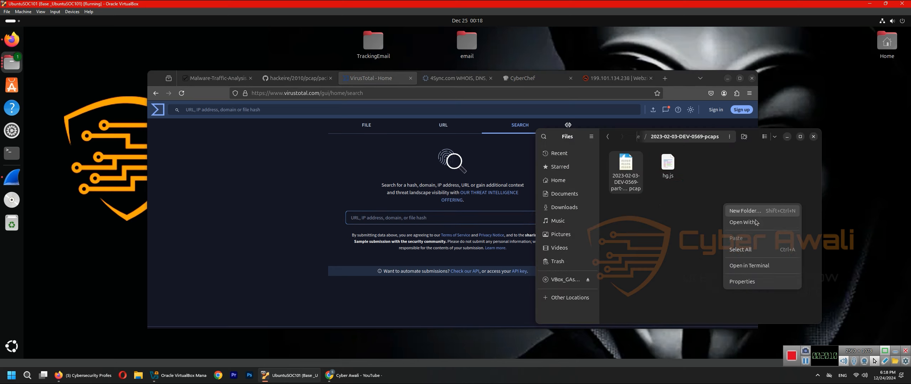
{"action": "left_click", "coordinate": [751, 265]}
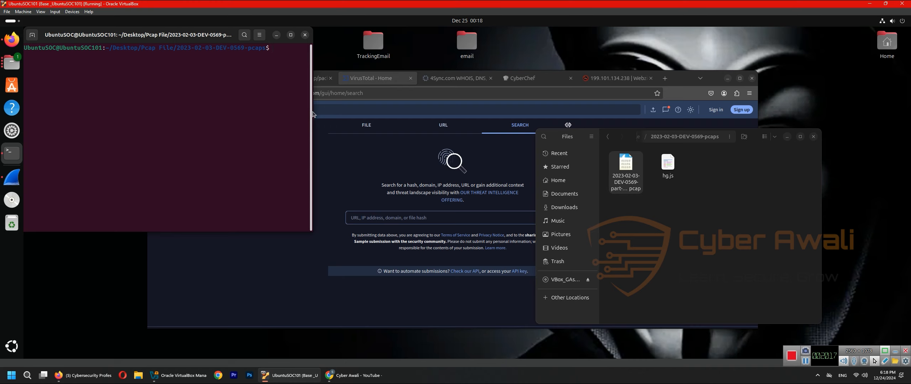
{"action": "left_click_drag", "start_coordinate": [315, 113], "coordinate": [460, 113]}
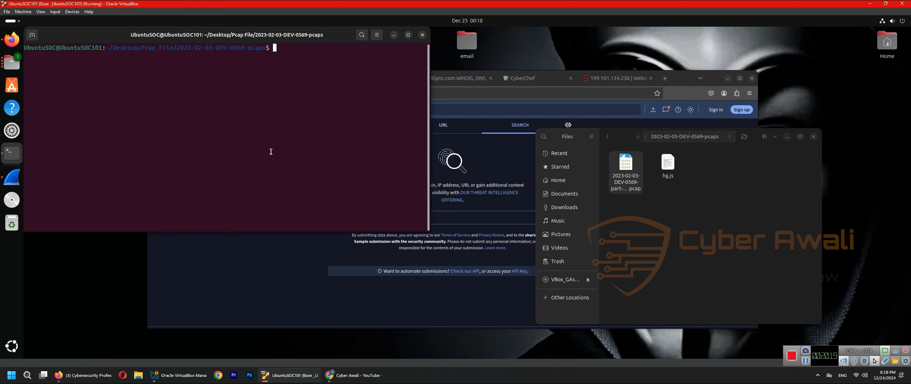
List the folder's files and compute the MD5 hash of hg.js with md5sum
{"action": "type", "text": "l"}
{"action": "key", "text": "Return"}
{"action": "type", "text": "s"}
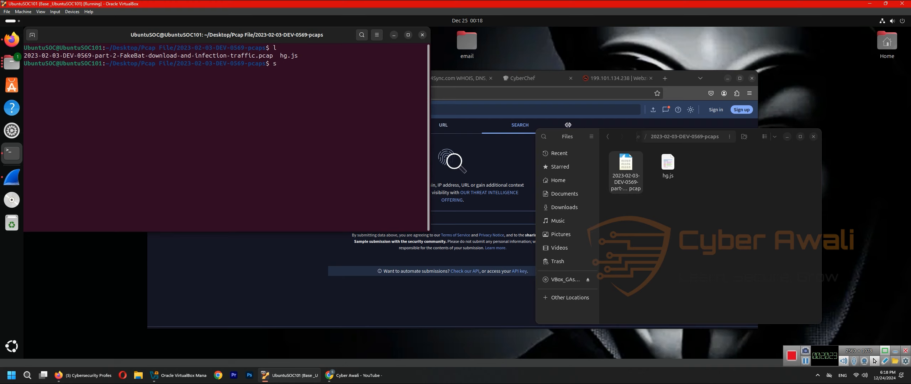
{"action": "key", "text": "BackSpace"}
{"action": "type", "text": "md5sum hg"}
{"action": "key", "text": "Tab"}
{"action": "key", "text": "Return"}
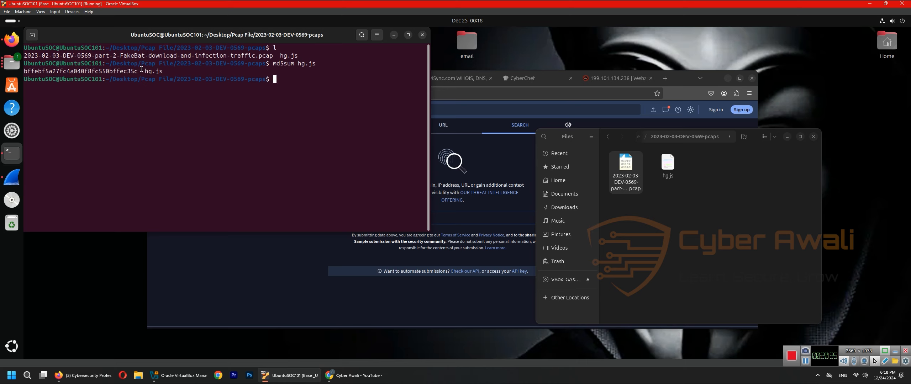
Copy the MD5 hash of hg.js from the terminal and search for it on VirusTotal
{"action": "left_click_drag", "start_coordinate": [141, 70], "coordinate": [23, 72]}
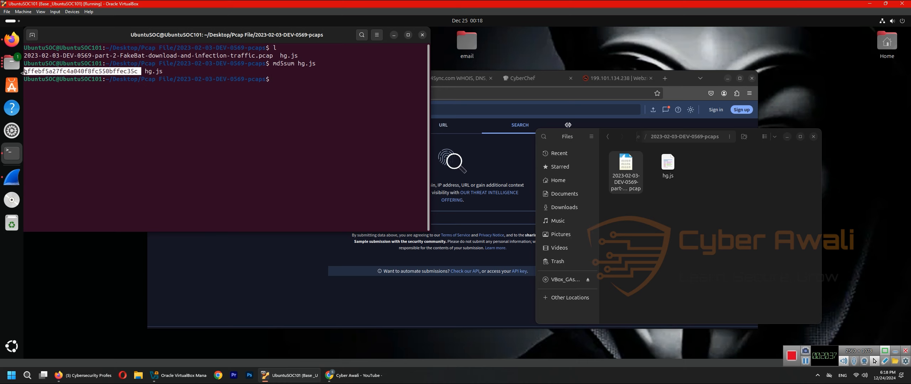
{"action": "right_click", "coordinate": [42, 73]}
{"action": "left_click", "coordinate": [60, 76]}
{"action": "left_click", "coordinate": [451, 247]}
{"action": "left_click", "coordinate": [450, 218]}
{"action": "right_click", "coordinate": [451, 219]}
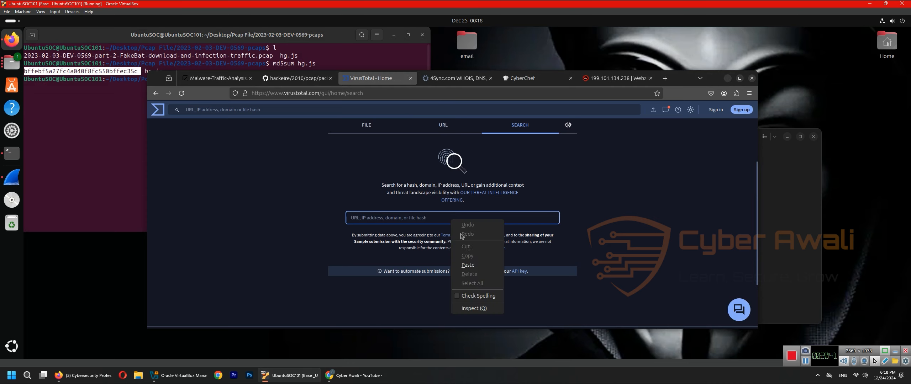
{"action": "left_click", "coordinate": [468, 265]}
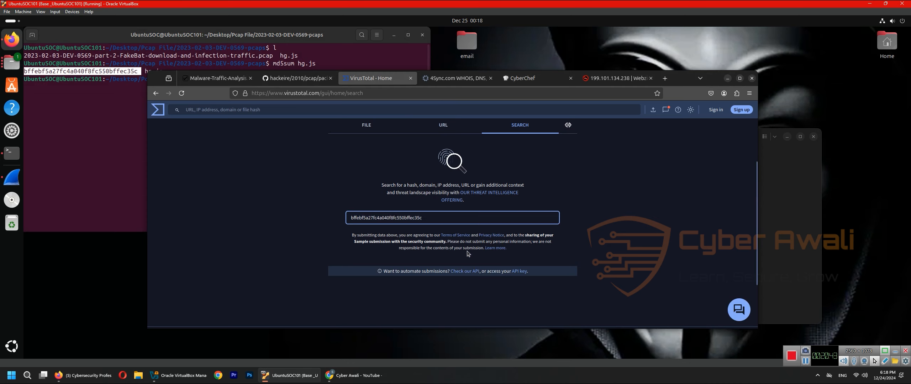
{"action": "key", "text": "Return"}
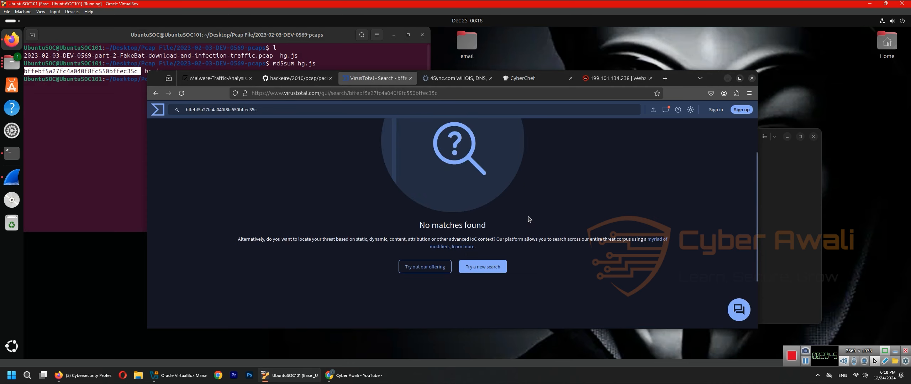
{"action": "scroll", "coordinate": [529, 218], "scroll_direction": "up", "scroll_amount": 3}
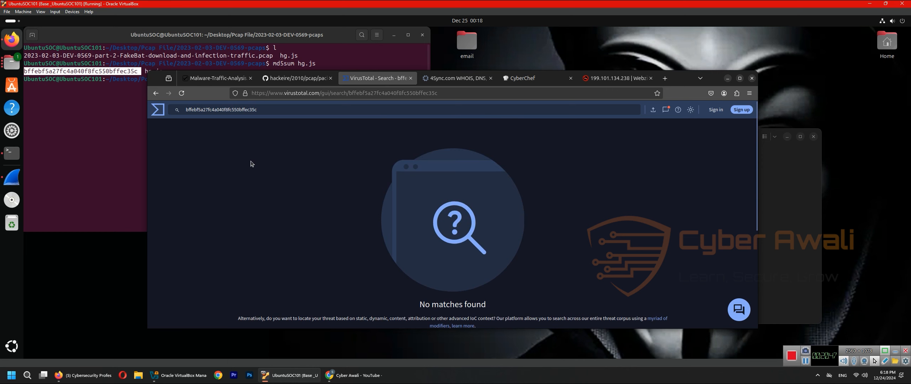
Return to the GET requests in Wireshark and follow the HTTP stream of the /js/hg.js request
{"action": "left_click", "coordinate": [89, 142]}
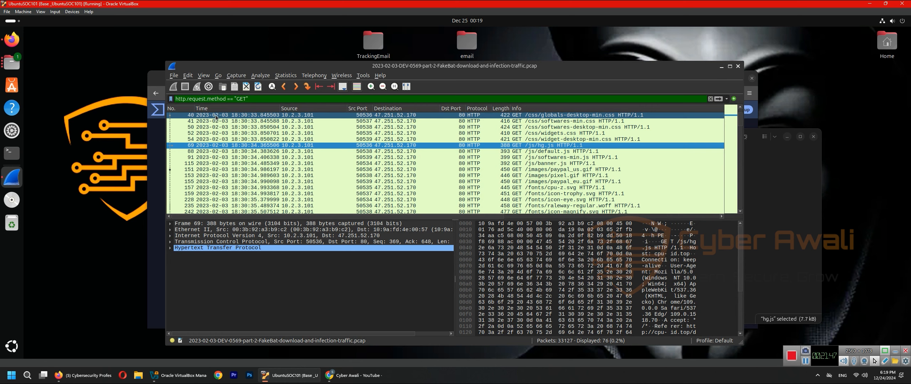
{"action": "right_click", "coordinate": [556, 146]}
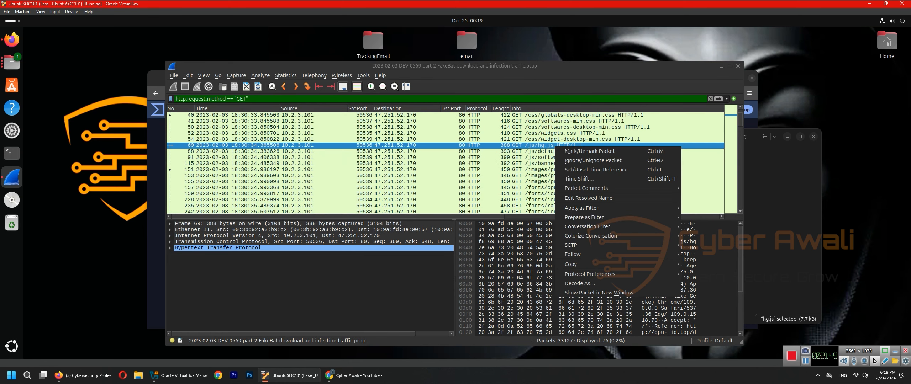
{"action": "mouse_move", "coordinate": [587, 255]}
{"action": "left_click", "coordinate": [697, 256]}
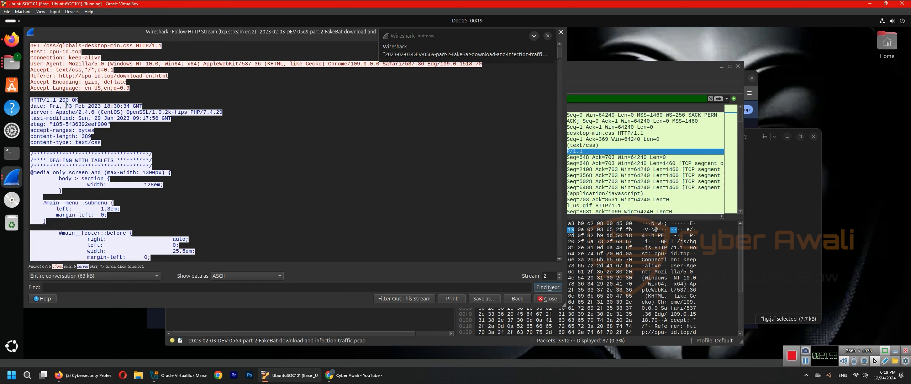
Take the host name cpu-id.top from the /js/hg.js request in the stream and look it up on VirusTotal
{"action": "scroll", "coordinate": [98, 168], "scroll_direction": "down", "scroll_amount": 5}
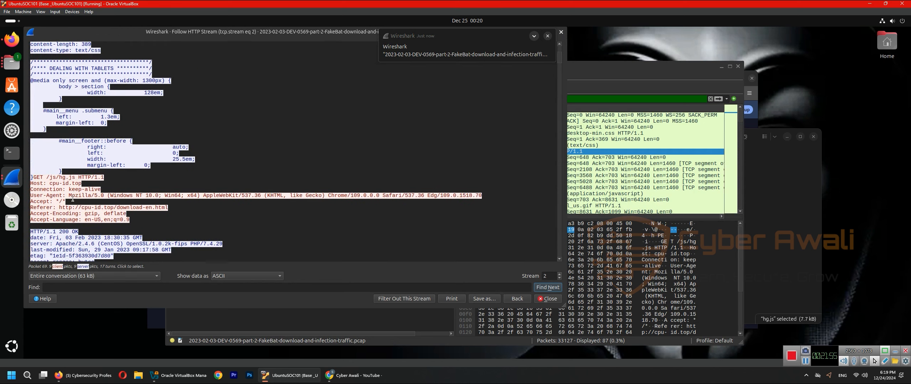
{"action": "left_click_drag", "start_coordinate": [82, 184], "coordinate": [50, 184]}
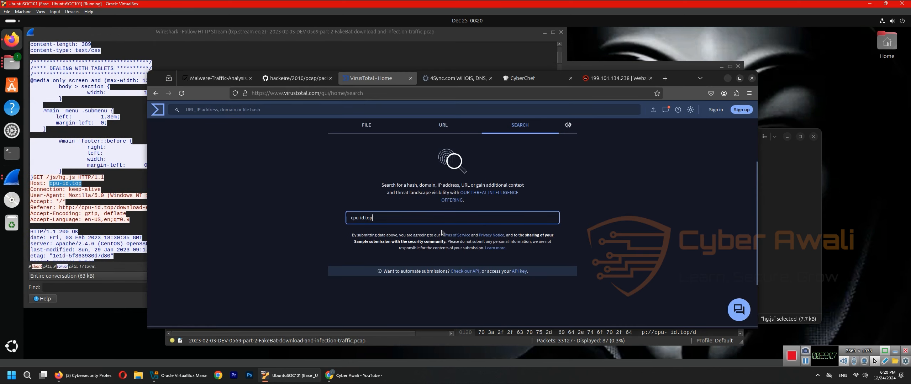
{"action": "key", "text": "Return"}
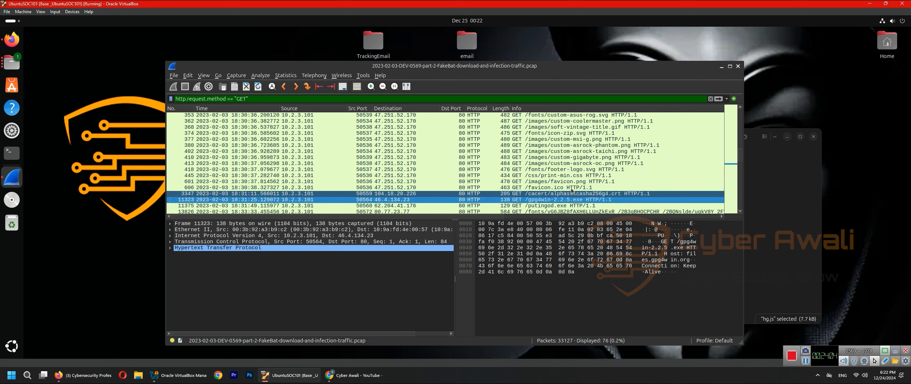
Follow the HTTP stream of the /gpg4win-2.2.5.exe GET request in Wireshark and examine the requested file name
{"action": "scroll", "coordinate": [570, 191], "scroll_direction": "down", "scroll_amount": 1}
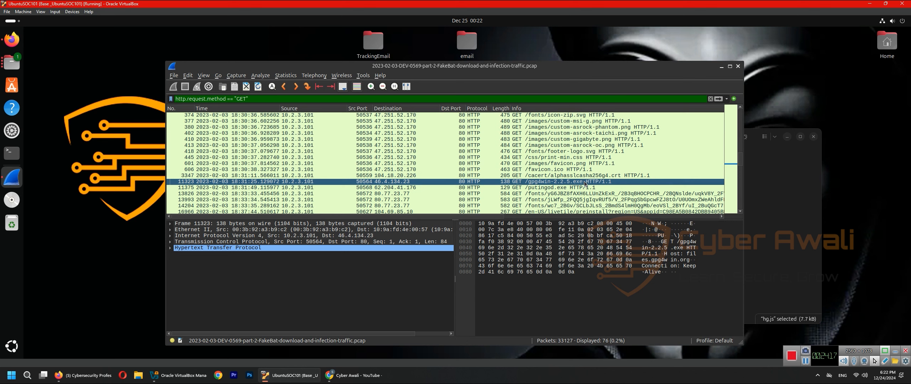
{"action": "right_click", "coordinate": [585, 184]}
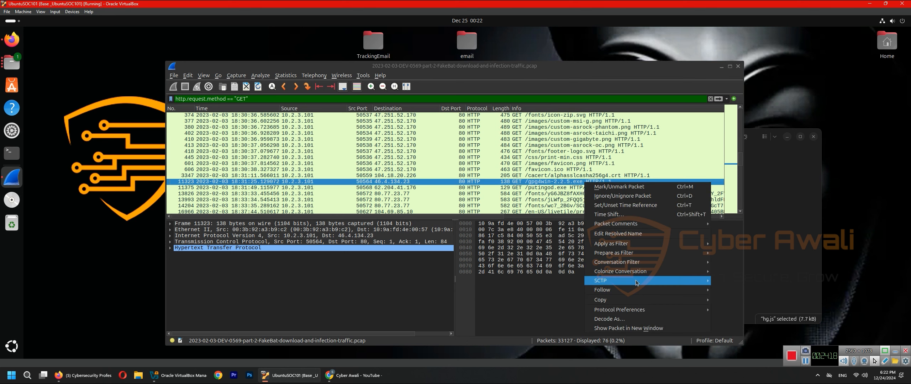
{"action": "mouse_move", "coordinate": [633, 289]}
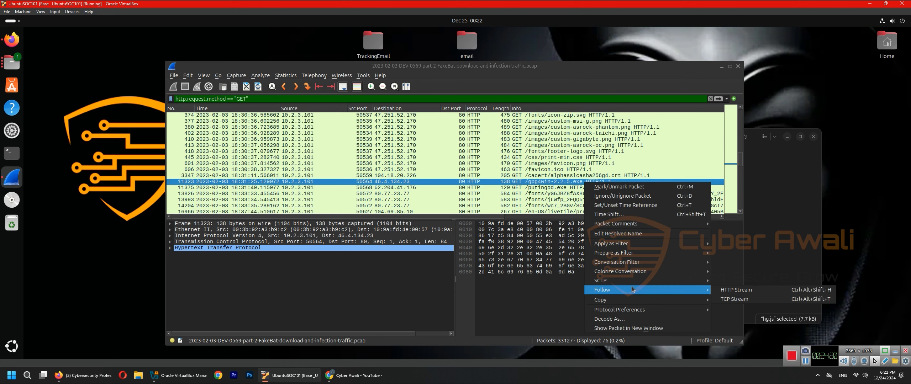
{"action": "left_click", "coordinate": [732, 292]}
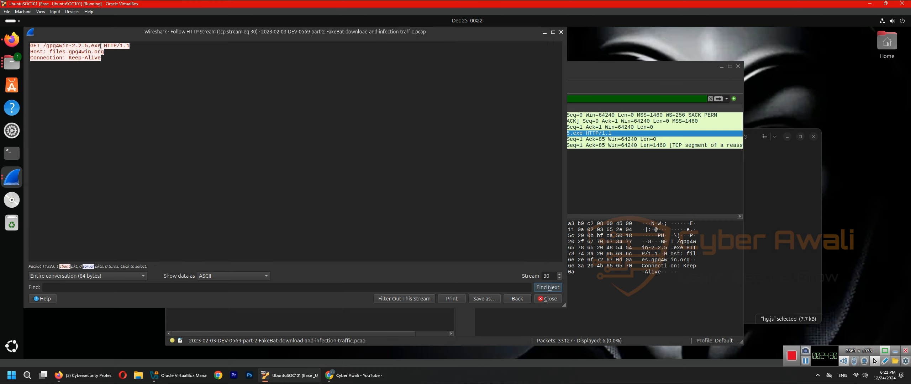
{"action": "left_click_drag", "start_coordinate": [100, 46], "coordinate": [53, 46]}
Look up the stream's host files.gpg4win.org on VirusTotal, and close the followed HTTP stream
{"action": "left_click_drag", "start_coordinate": [50, 52], "coordinate": [105, 53]}
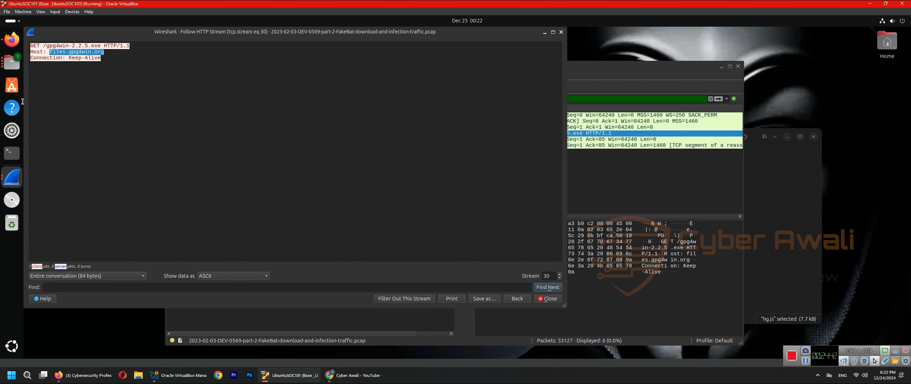
{"action": "left_click", "coordinate": [12, 40]}
{"action": "left_click", "coordinate": [155, 95]}
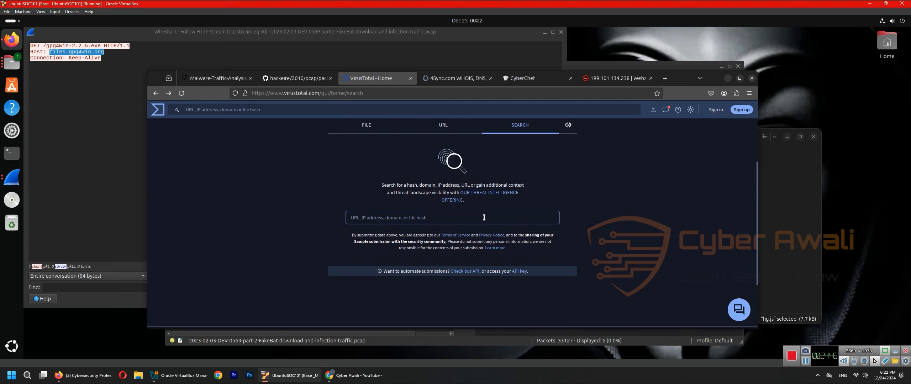
{"action": "left_click", "coordinate": [417, 218]}
{"action": "key", "text": "ctrl+v"}
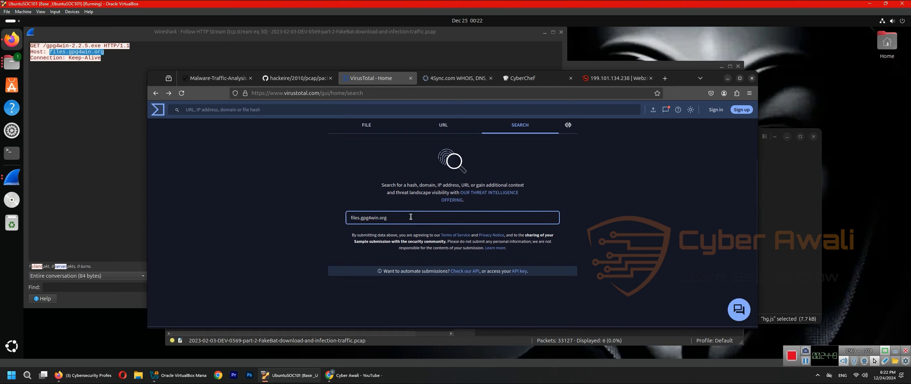
{"action": "key", "text": "Return"}
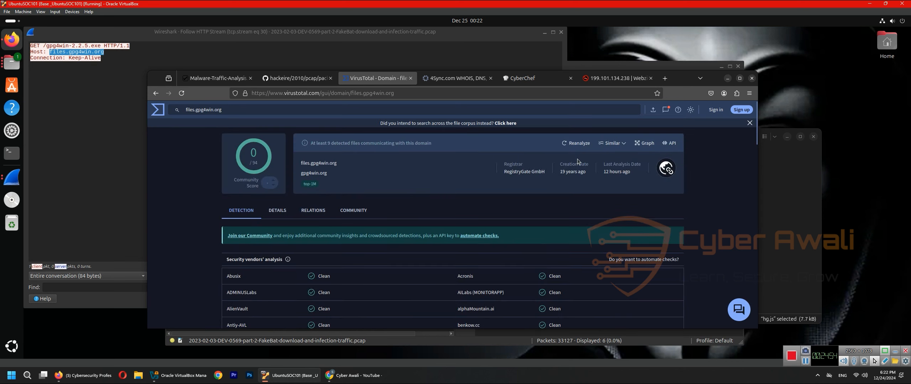
{"action": "left_click", "coordinate": [116, 139]}
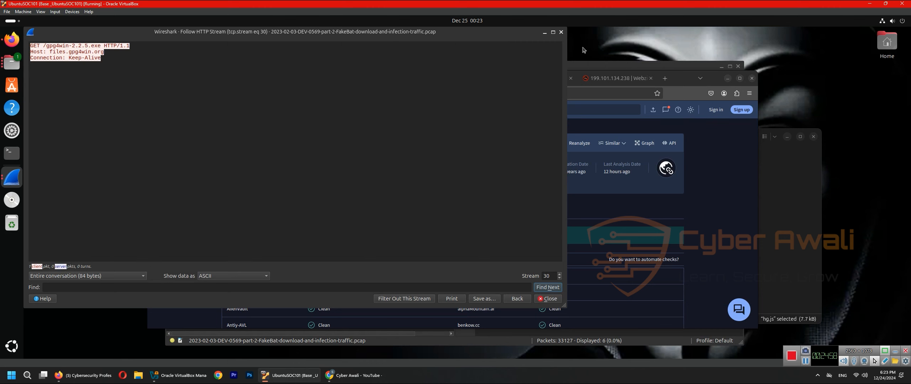
{"action": "left_click", "coordinate": [561, 33]}
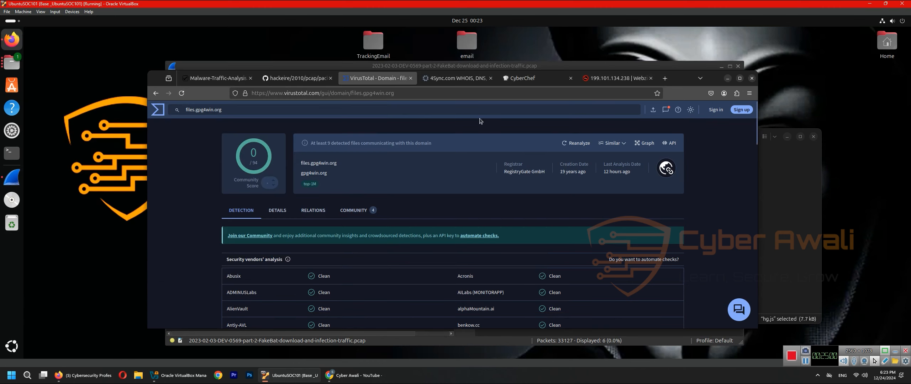
Return to Wireshark and look through the capture's exportable HTTP objects for the gpg4win-2.2.5.exe file, closing the list when done
{"action": "left_click", "coordinate": [728, 78]}
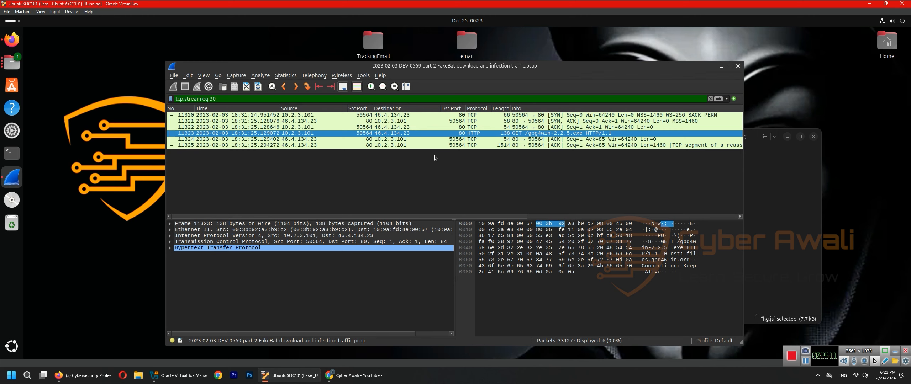
{"action": "left_click", "coordinate": [174, 75]}
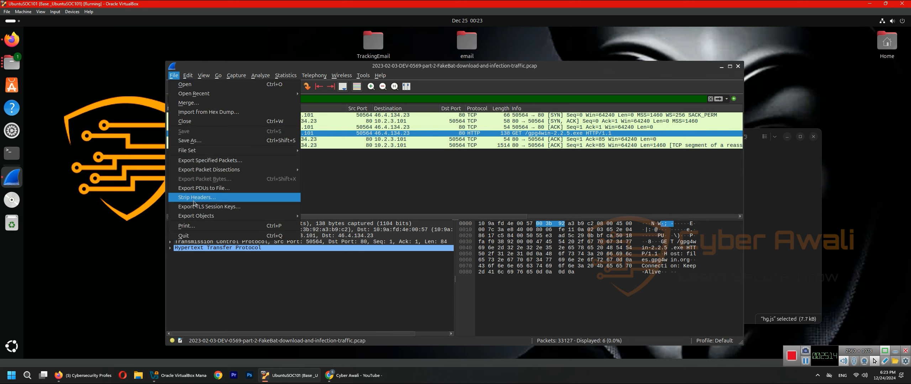
{"action": "mouse_move", "coordinate": [199, 218]}
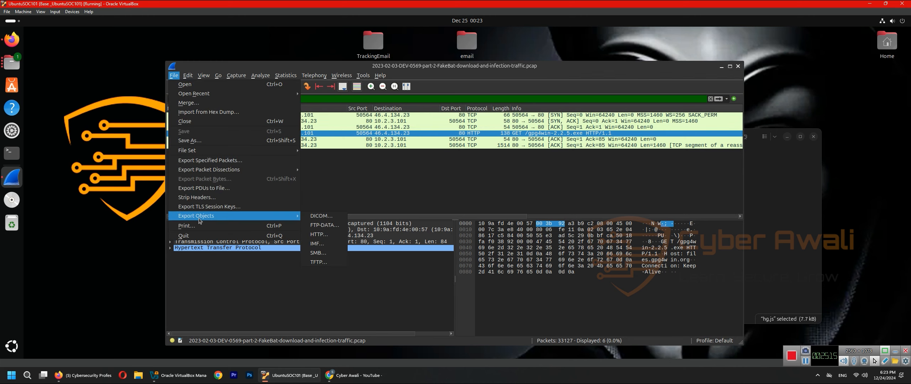
{"action": "left_click", "coordinate": [318, 235]}
{"action": "left_click_drag", "start_coordinate": [227, 32], "coordinate": [522, 122]}
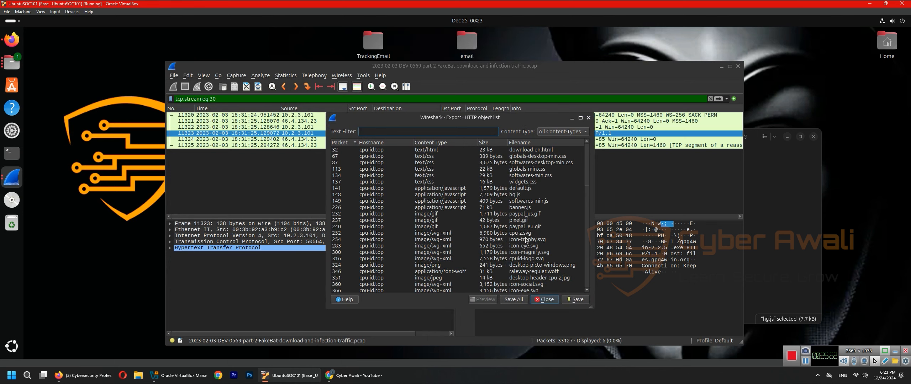
{"action": "left_click", "coordinate": [520, 195]}
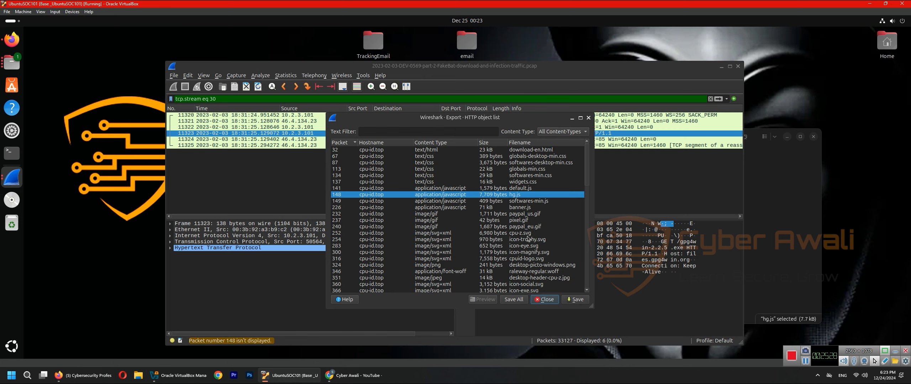
{"action": "scroll", "coordinate": [531, 233], "scroll_direction": "down", "scroll_amount": 10}
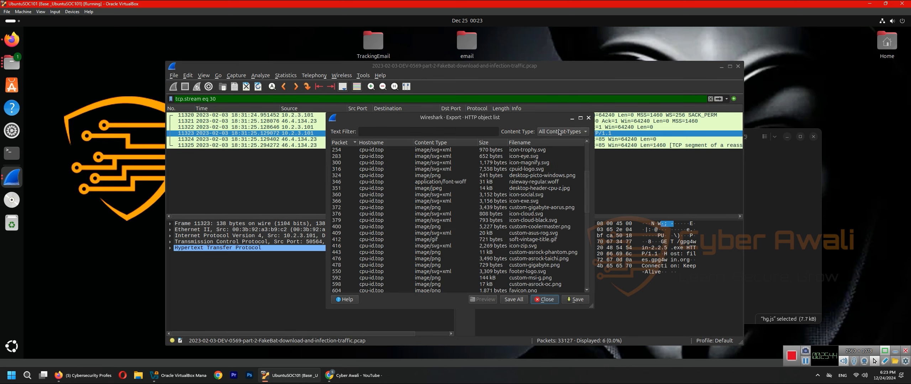
{"action": "left_click", "coordinate": [589, 118]}
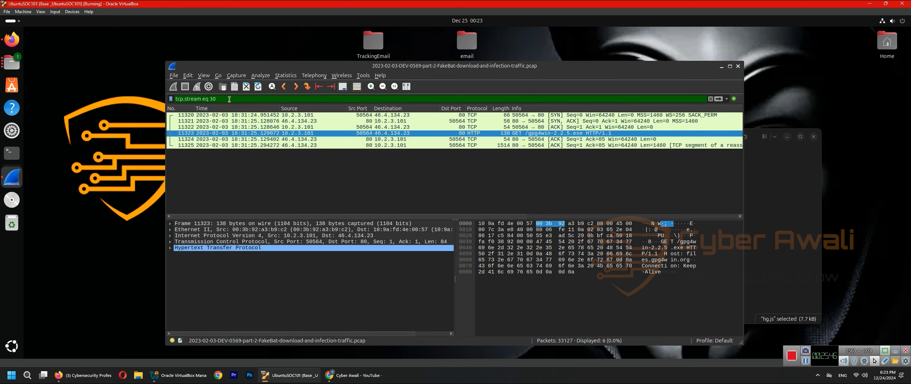
Replace the stream display filter with http to list all HTTP packets in the capture
{"action": "left_click_drag", "start_coordinate": [229, 98], "coordinate": [134, 91]}
{"action": "key", "text": "BackSpace"}
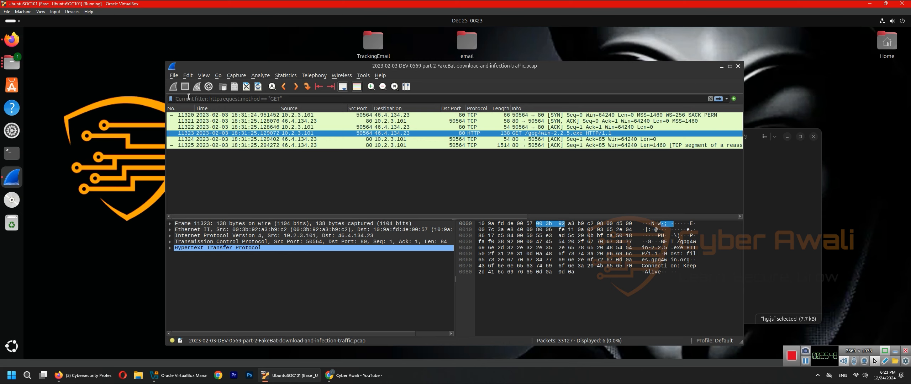
{"action": "left_click", "coordinate": [218, 195]}
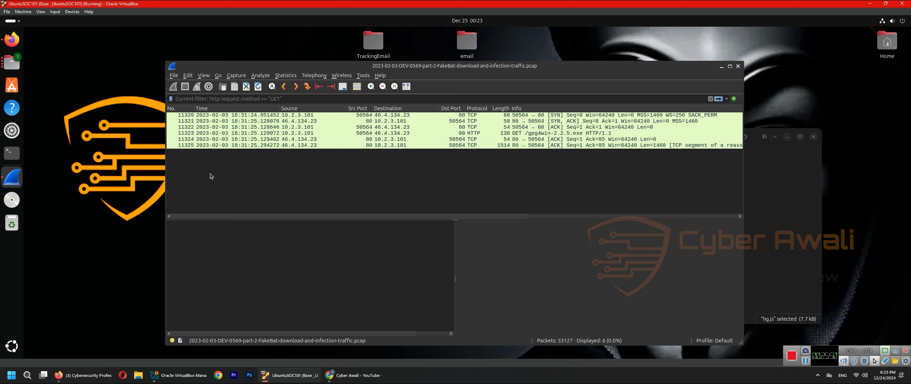
{"action": "left_click", "coordinate": [195, 102]}
{"action": "type", "text": "h"}
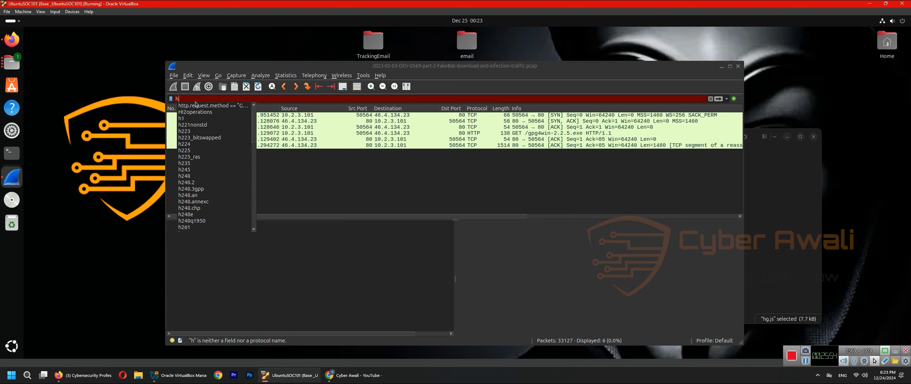
{"action": "type", "text": "ttp"}
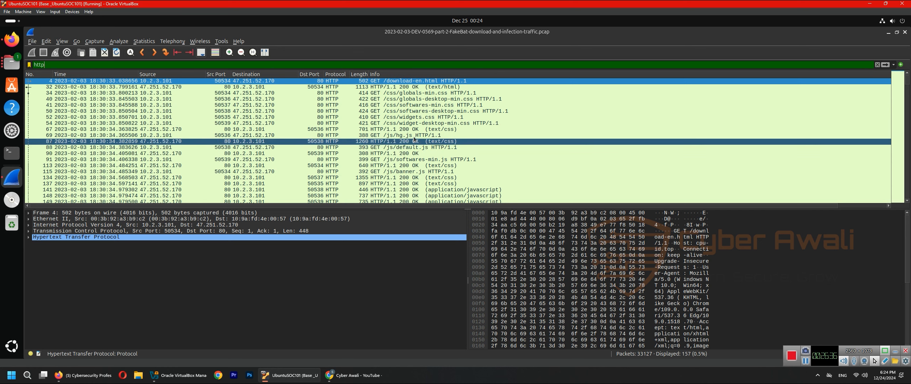
Examine the /cacert/alphasslcasha256g4.crt, /gpg4win-2.2.5.exe and /putingod.exe GET requests and check whether each has a response packet
{"action": "scroll", "coordinate": [450, 177], "scroll_direction": "down", "scroll_amount": 1}
{"action": "scroll", "coordinate": [434, 167], "scroll_direction": "down", "scroll_amount": 10}
{"action": "left_click", "coordinate": [421, 178]}
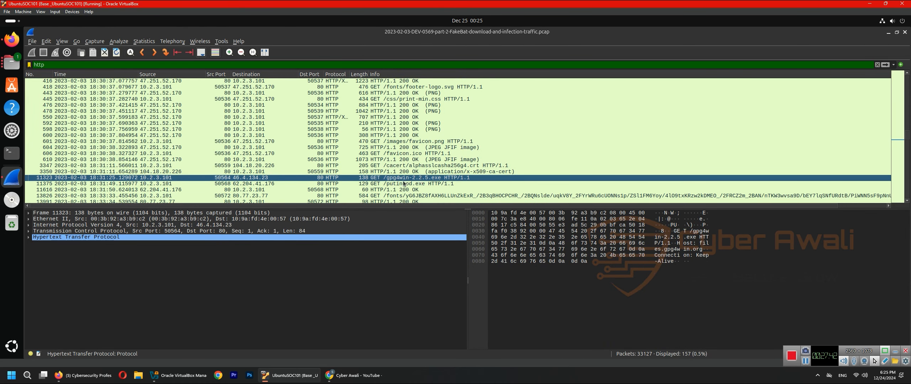
{"action": "right_click", "coordinate": [120, 180]}
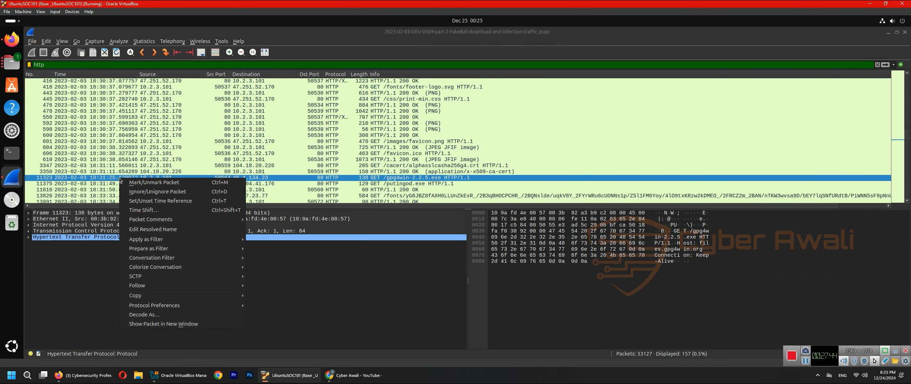
{"action": "left_click", "coordinate": [409, 179]}
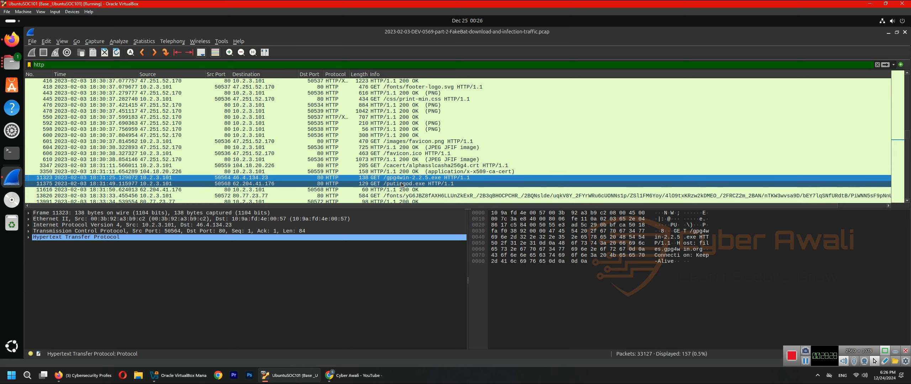
{"action": "left_click", "coordinate": [402, 167]}
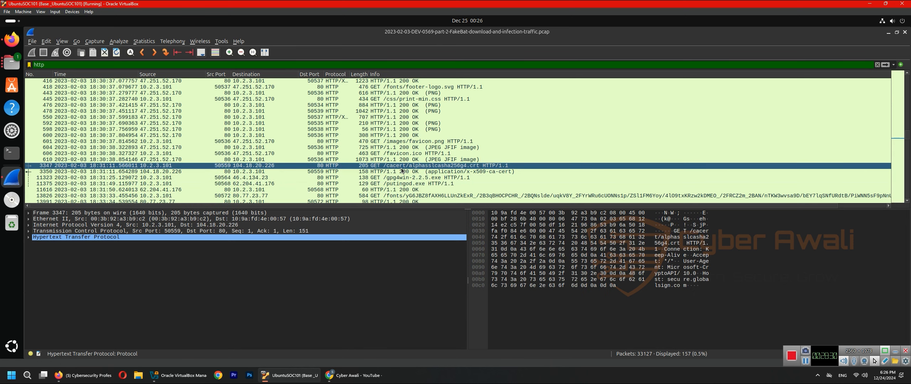
{"action": "left_click", "coordinate": [401, 172]}
{"action": "left_click", "coordinate": [398, 178]}
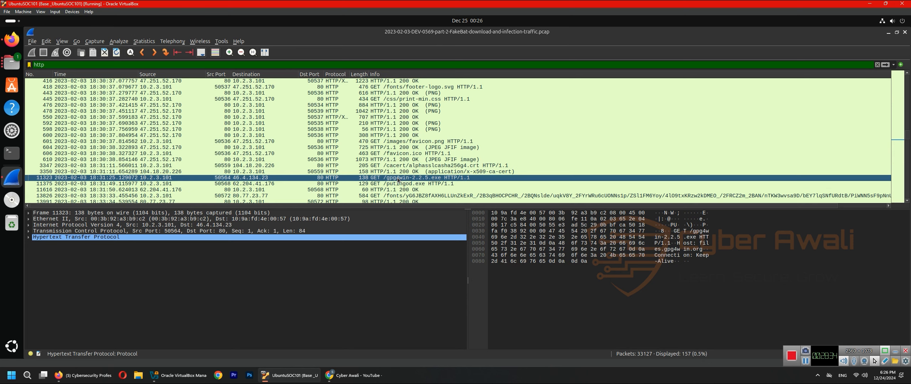
{"action": "left_click", "coordinate": [388, 185]}
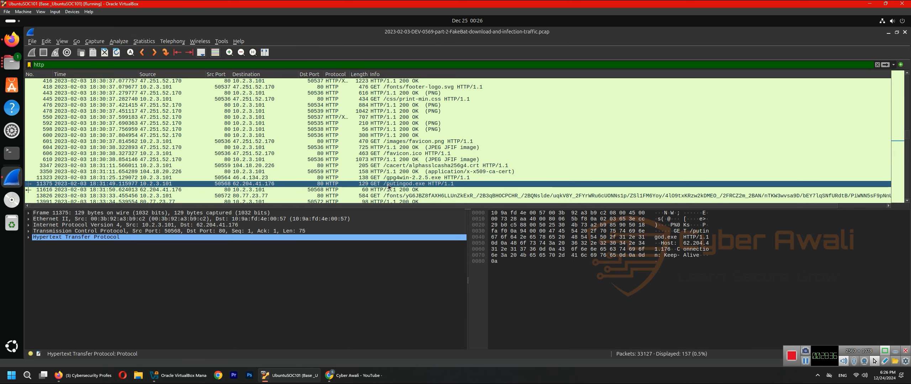
{"action": "key", "text": "Up"}
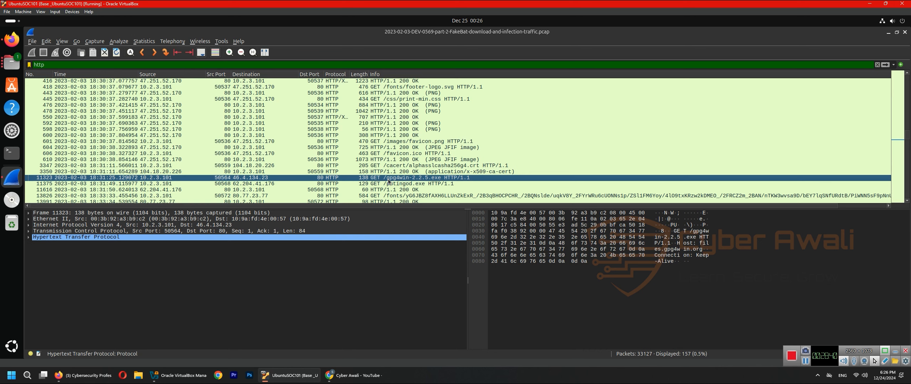
Follow the HTTP stream of the /putingod.exe GET request and enlarge the stream window
{"action": "left_click", "coordinate": [395, 184]}
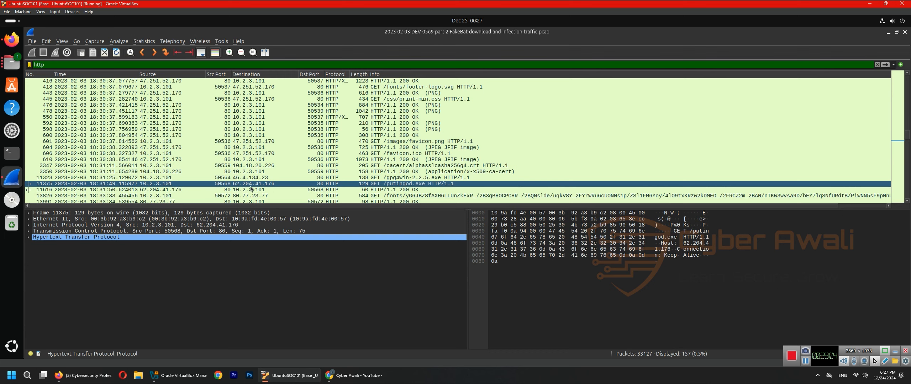
{"action": "right_click", "coordinate": [376, 186]}
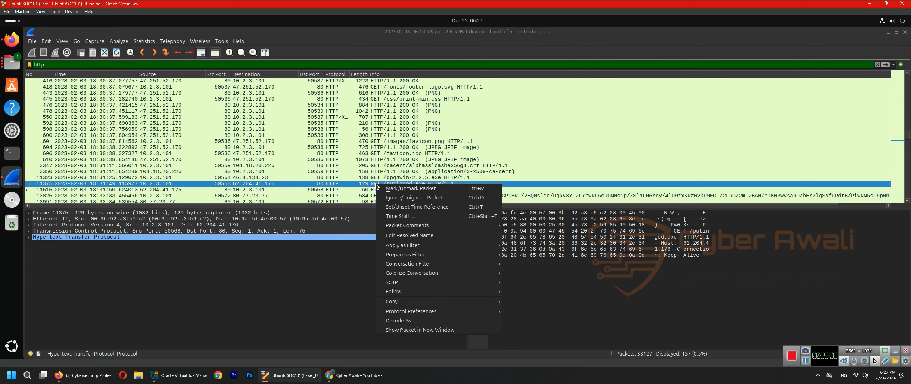
{"action": "mouse_move", "coordinate": [407, 289]}
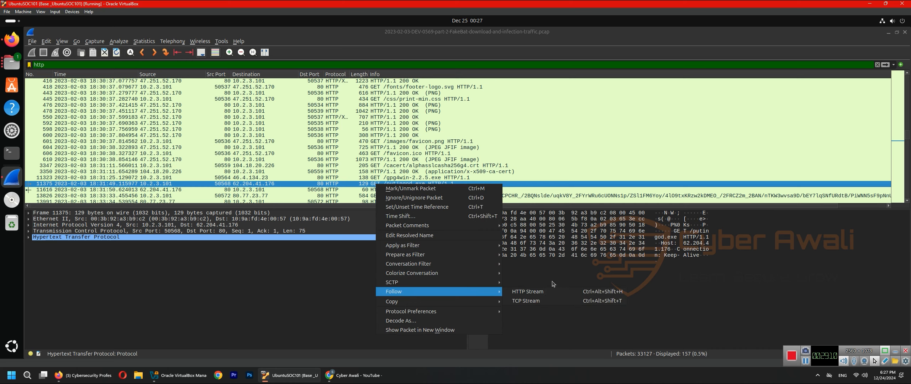
{"action": "left_click", "coordinate": [536, 294]}
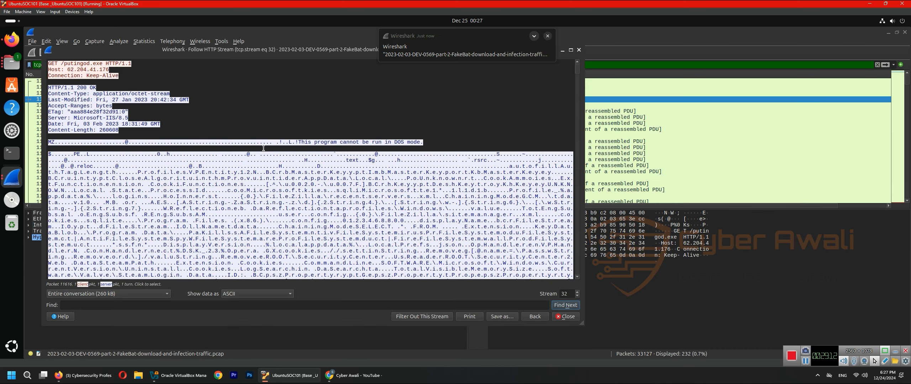
{"action": "left_click_drag", "start_coordinate": [178, 34], "coordinate": [327, 74]}
{"action": "left_click", "coordinate": [478, 58]}
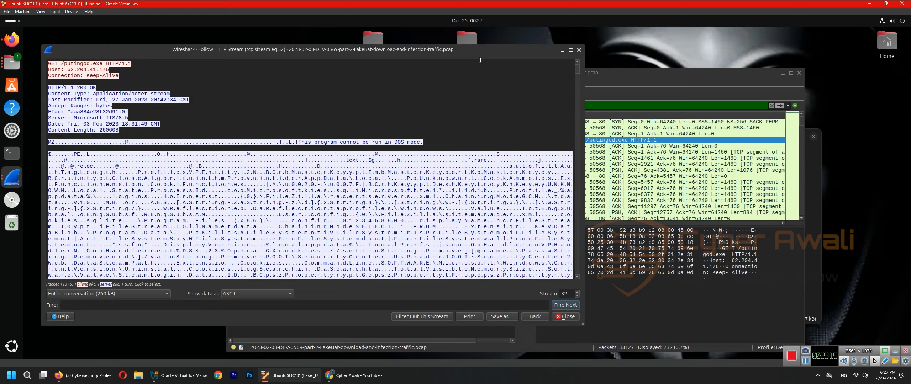
{"action": "left_click", "coordinate": [571, 49]}
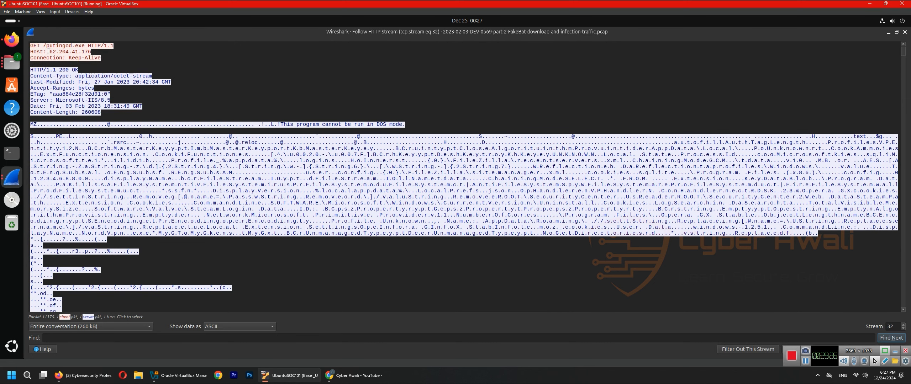
Examine the host address, response status and executable content in the /putingod.exe stream, and close the stream window
{"action": "left_click_drag", "start_coordinate": [49, 52], "coordinate": [90, 51]}
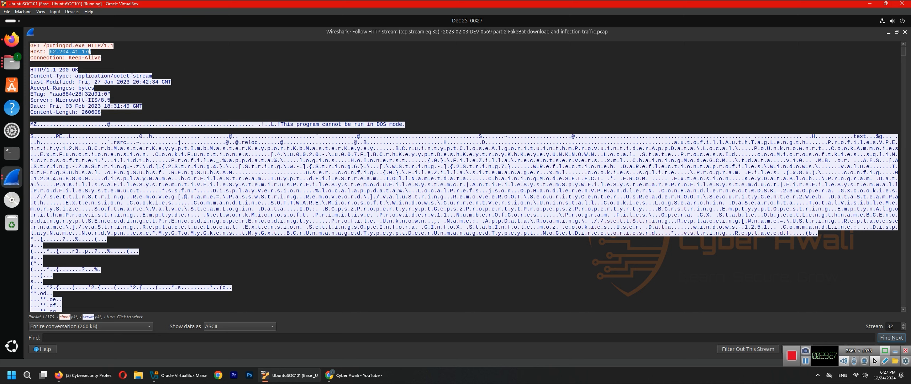
{"action": "left_click", "coordinate": [170, 60]}
{"action": "left_click_drag", "start_coordinate": [60, 69], "coordinate": [77, 68]}
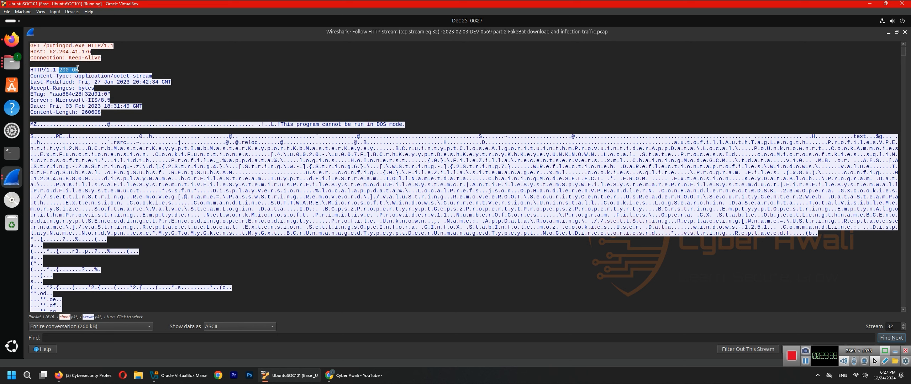
{"action": "left_click", "coordinate": [113, 71]}
{"action": "left_click_drag", "start_coordinate": [79, 70], "coordinate": [60, 70]}
{"action": "left_click", "coordinate": [95, 70]}
{"action": "scroll", "coordinate": [72, 121], "scroll_direction": "down", "scroll_amount": 15}
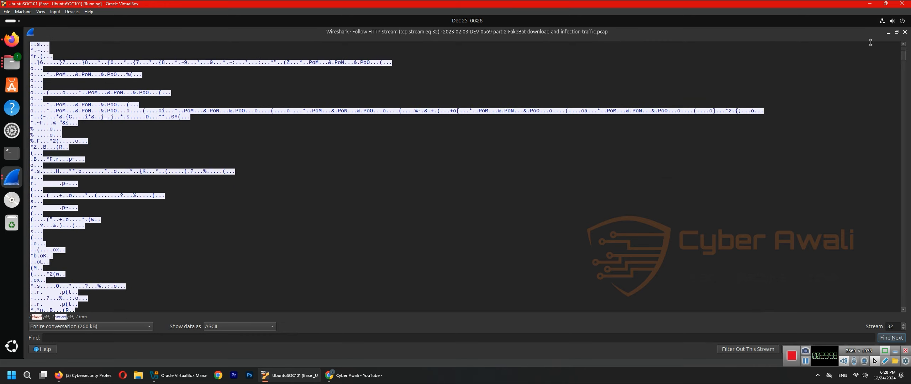
{"action": "left_click", "coordinate": [905, 32]}
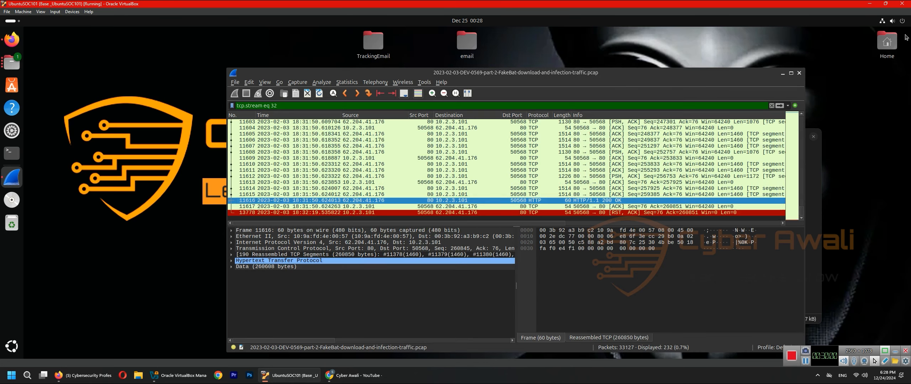
List the capture's exportable HTTP objects and select putingod.exe from host 62.204.41.176
{"action": "left_click", "coordinate": [237, 83]}
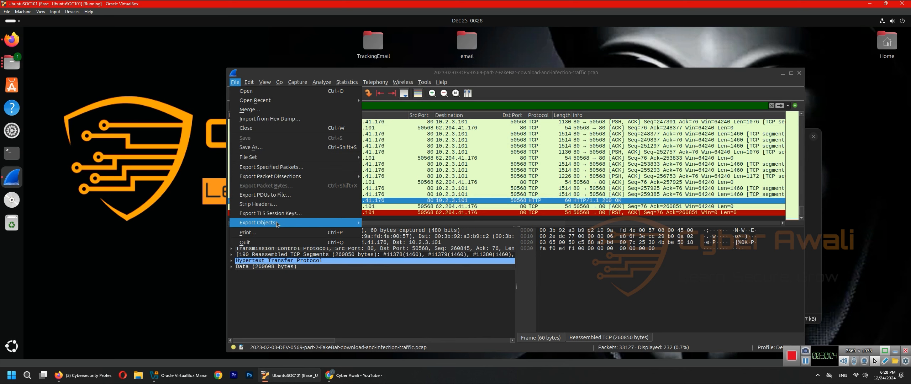
{"action": "mouse_move", "coordinate": [277, 223]}
{"action": "left_click", "coordinate": [388, 247]}
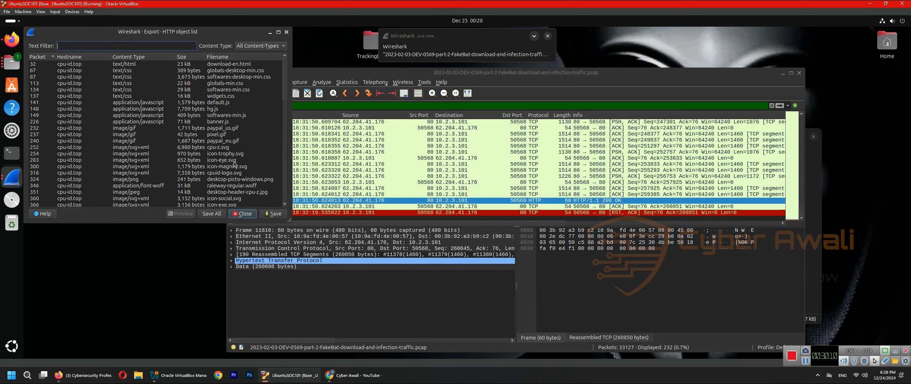
{"action": "scroll", "coordinate": [235, 163], "scroll_direction": "down", "scroll_amount": 2}
{"action": "scroll", "coordinate": [241, 179], "scroll_direction": "down", "scroll_amount": 5}
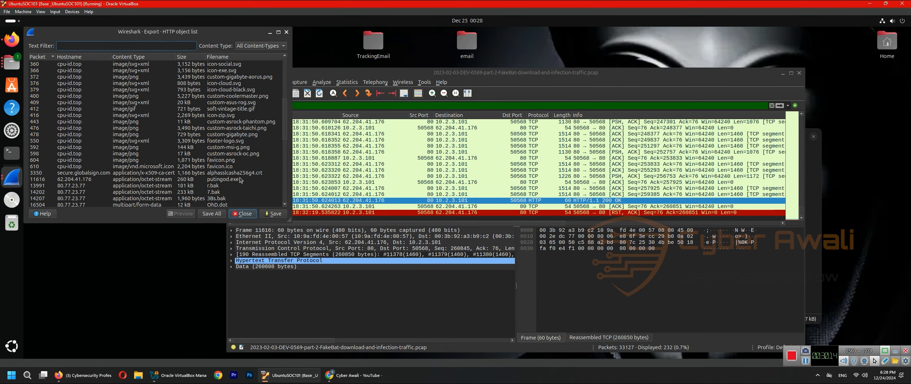
{"action": "left_click", "coordinate": [230, 181]}
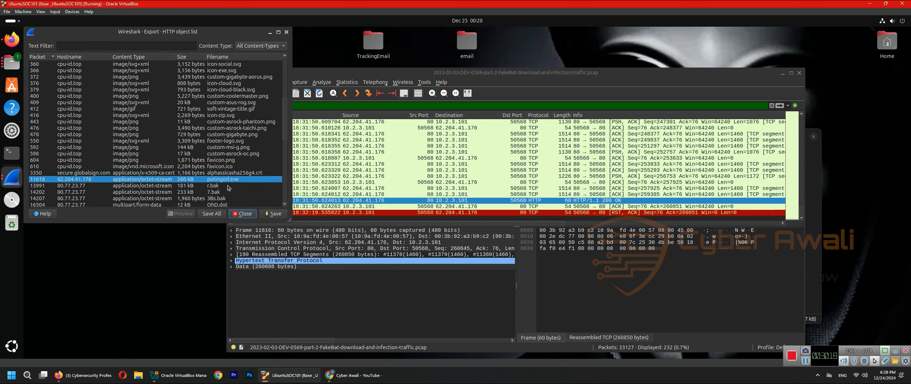
{"action": "left_click", "coordinate": [262, 214]}
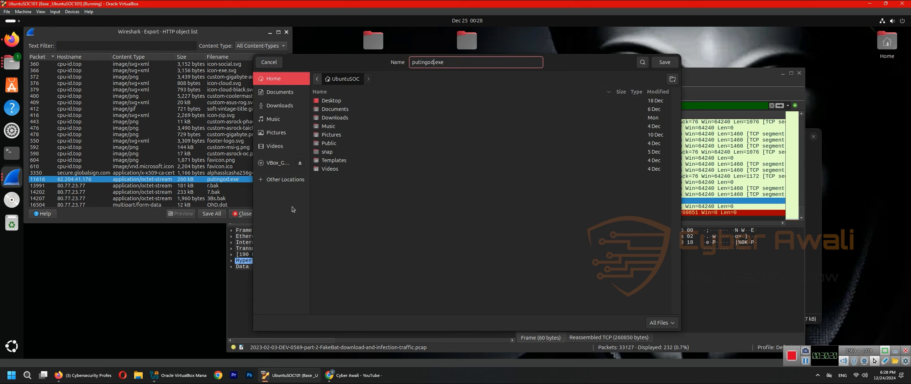
{"action": "left_click", "coordinate": [334, 101]}
{"action": "double_click", "coordinate": [334, 101]}
{"action": "double_click", "coordinate": [334, 102]}
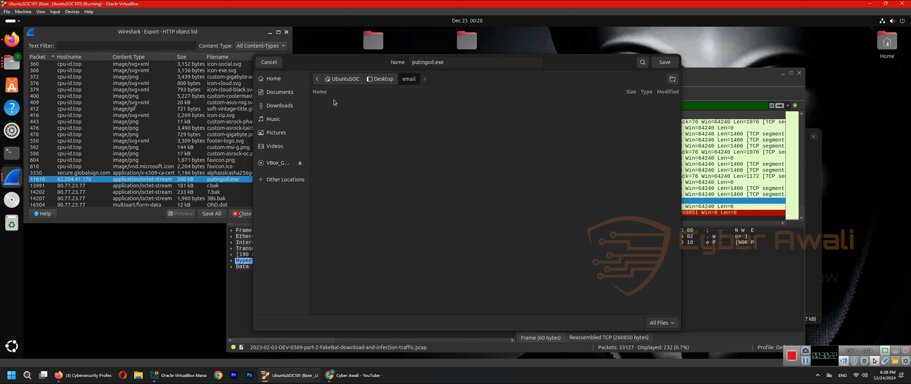
{"action": "left_click", "coordinate": [268, 67]}
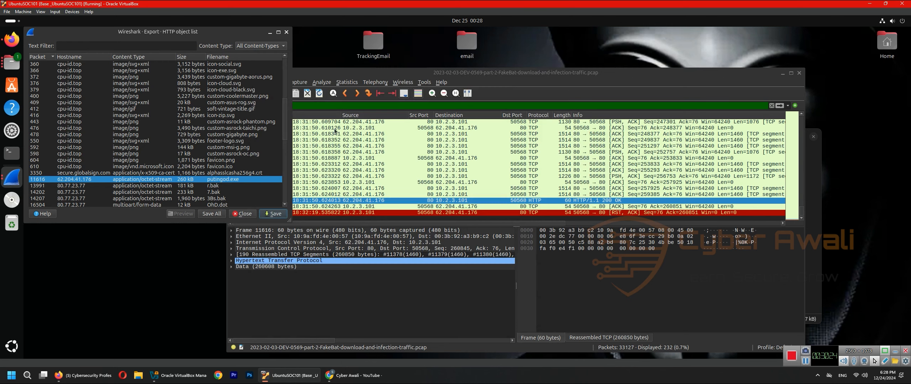
Save putingod.exe into the Desktop's Pcap File/2023-02-03-DEV-0569-pcaps folder and close the HTTP object list
{"action": "left_click", "coordinate": [267, 215]}
{"action": "double_click", "coordinate": [336, 103]}
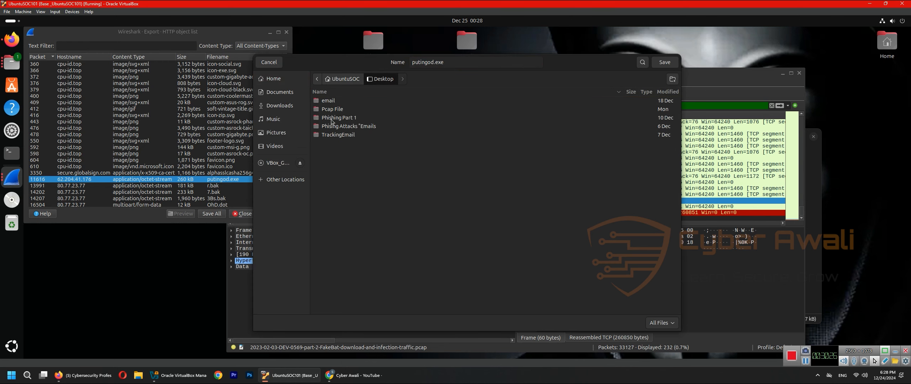
{"action": "double_click", "coordinate": [334, 109]}
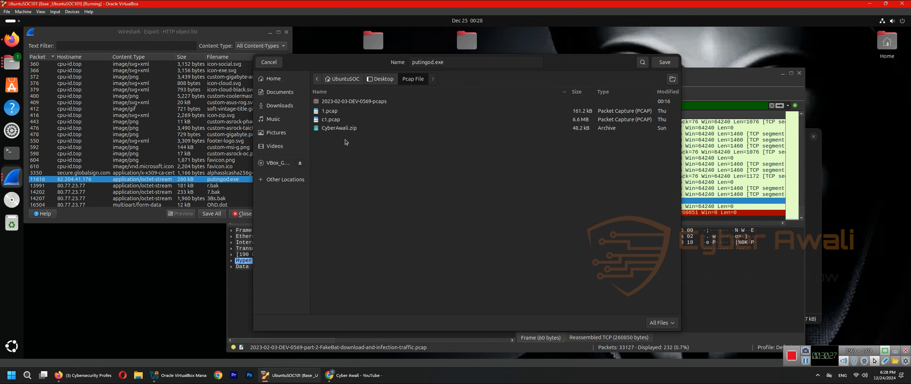
{"action": "left_click", "coordinate": [348, 105]}
{"action": "double_click", "coordinate": [348, 105]}
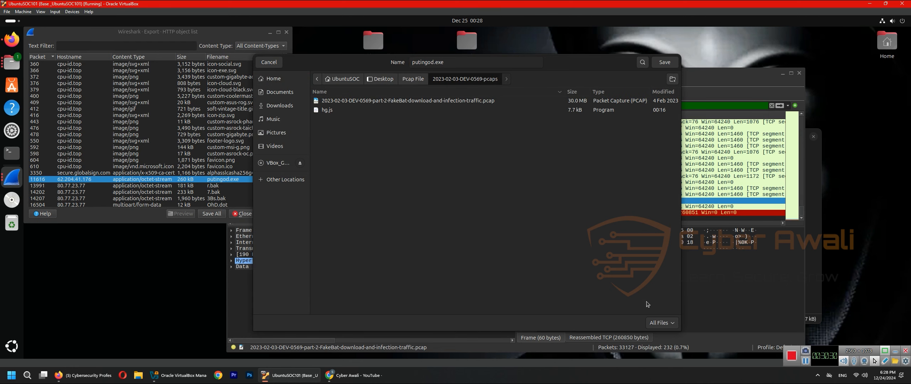
{"action": "left_click", "coordinate": [664, 62]}
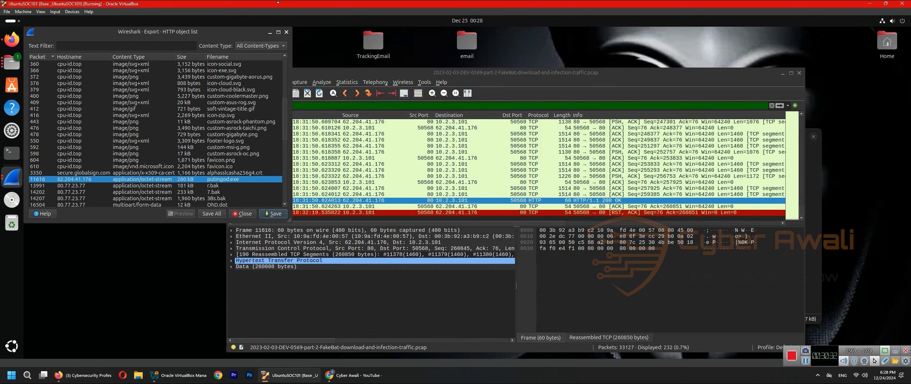
{"action": "left_click", "coordinate": [286, 33]}
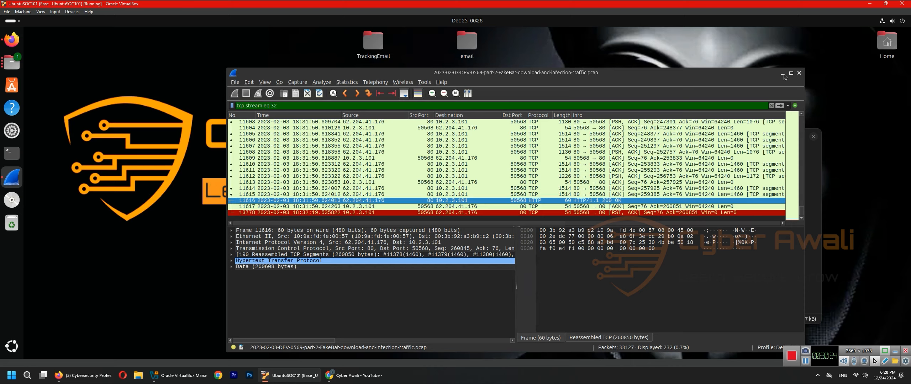
Put Wireshark out of view and open a terminal in the 2023-02-03-DEV-0569-pcaps folder from the file manager
{"action": "left_click", "coordinate": [799, 73]}
{"action": "left_click", "coordinate": [713, 170]}
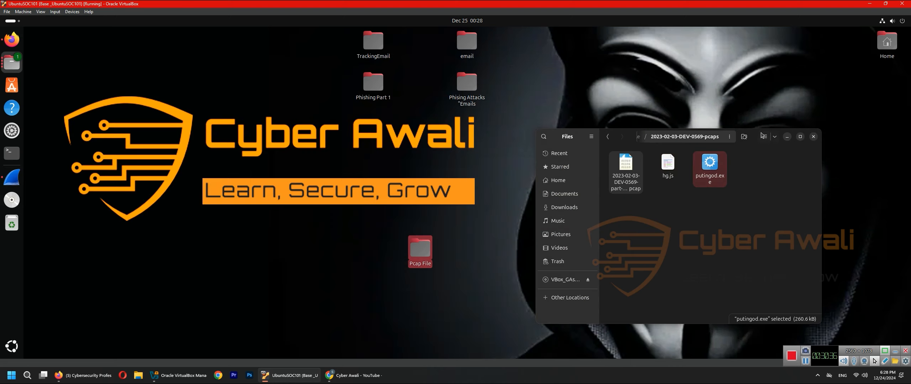
{"action": "left_click_drag", "start_coordinate": [630, 138], "coordinate": [256, 61]}
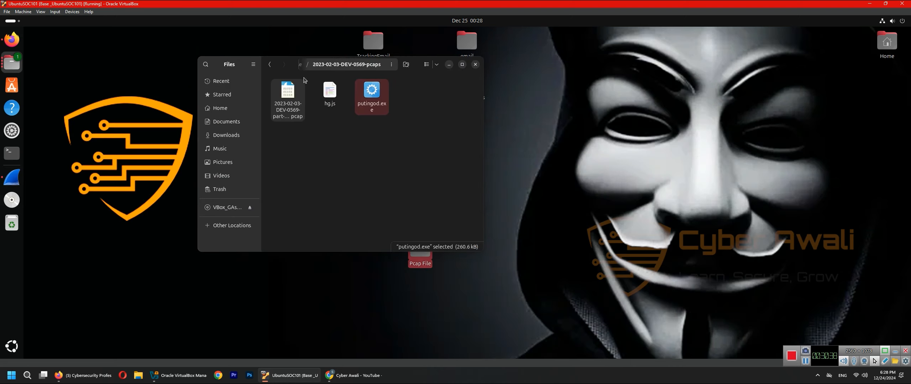
{"action": "left_click", "coordinate": [396, 160]}
{"action": "right_click", "coordinate": [396, 153]}
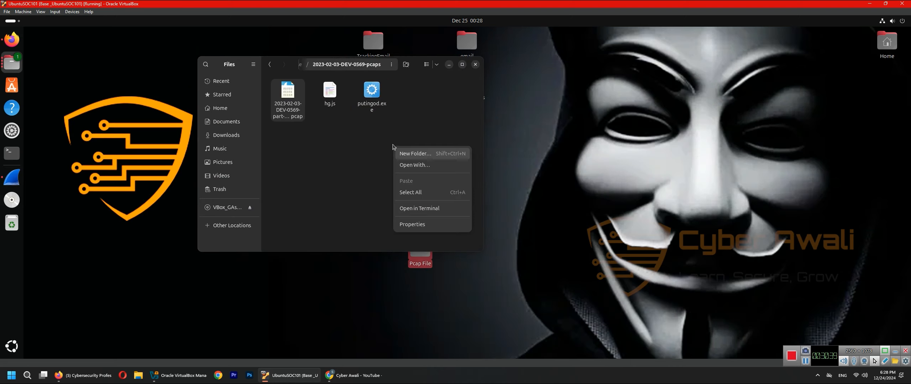
{"action": "left_click", "coordinate": [429, 208]}
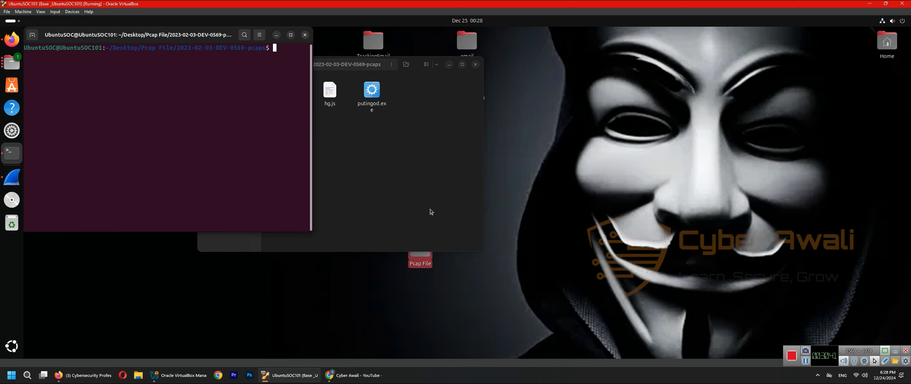
List the folder's files with ls and compute the MD5 hash of putingod.exe with md5sum
{"action": "left_click", "coordinate": [379, 112]}
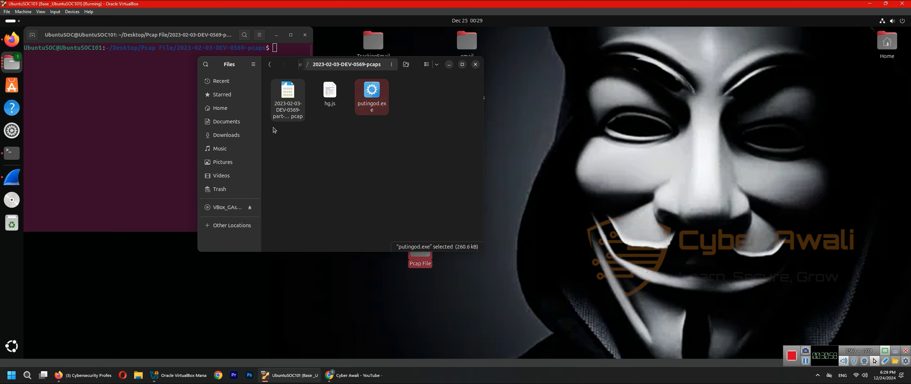
{"action": "left_click", "coordinate": [143, 131]}
{"action": "type", "text": "ls"}
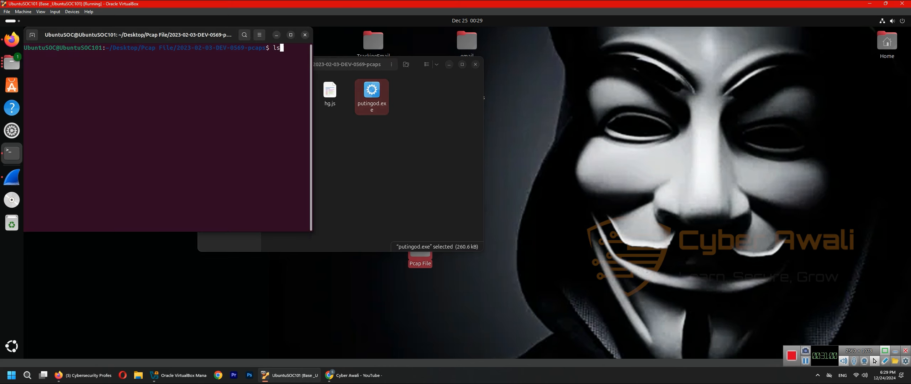
{"action": "key", "text": "Return"}
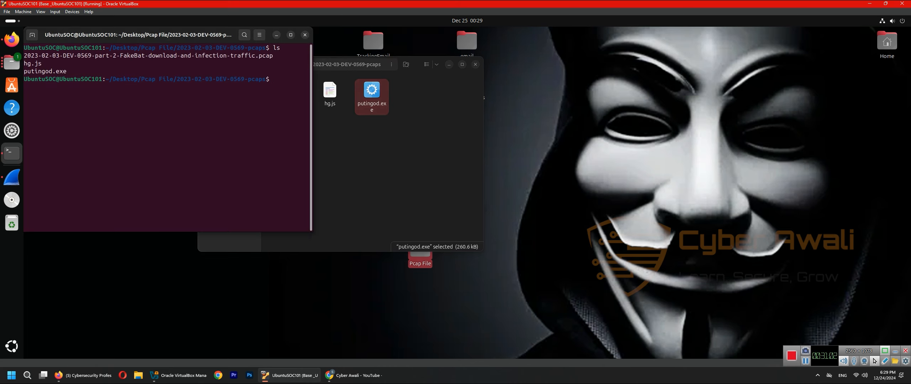
{"action": "type", "text": "md5sum pu"}
{"action": "key", "text": "Tab"}
{"action": "key", "text": "Return"}
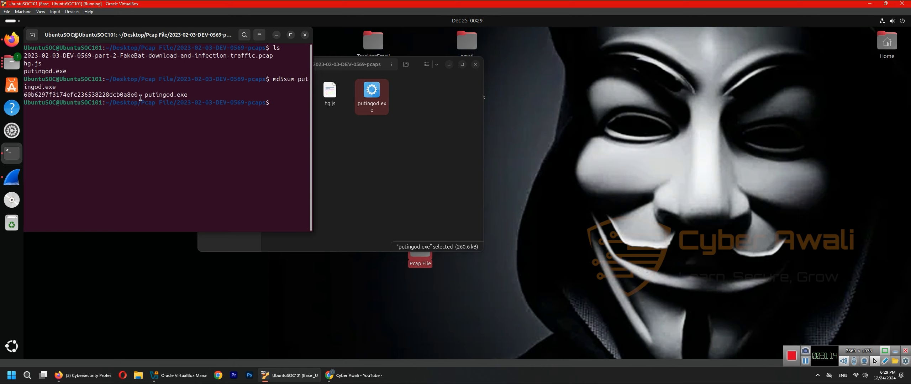
Copy the MD5 hash of putingod.exe from the terminal output and switch to VirusTotal's home page in Firefox
{"action": "left_click_drag", "start_coordinate": [142, 95], "coordinate": [23, 94]}
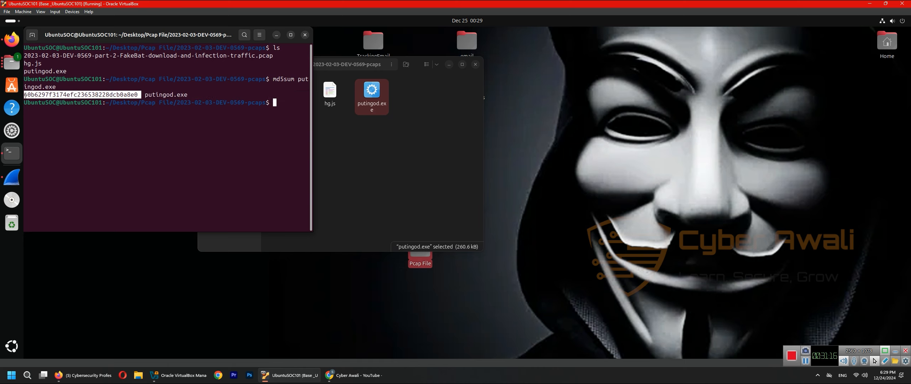
{"action": "key", "text": "ctrl+c"}
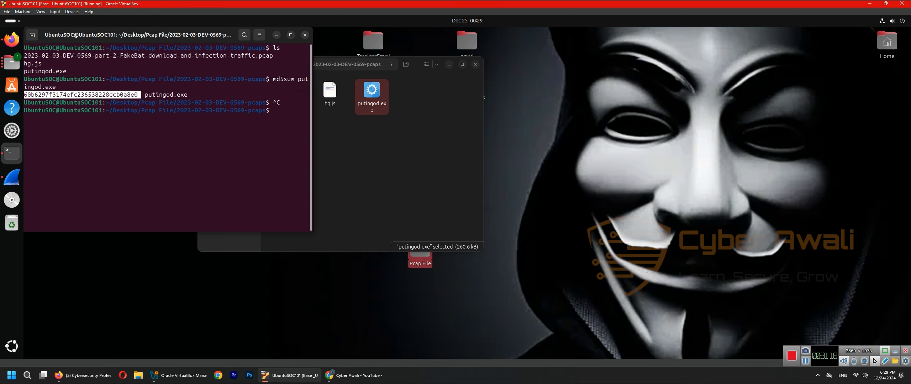
{"action": "right_click", "coordinate": [81, 95]}
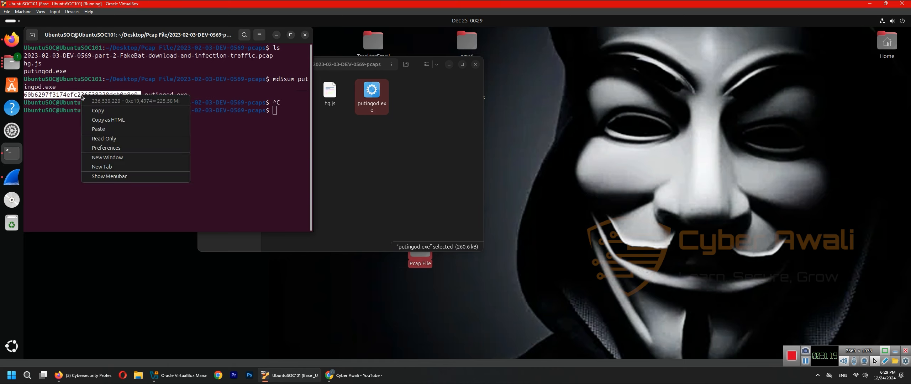
{"action": "left_click", "coordinate": [95, 107]}
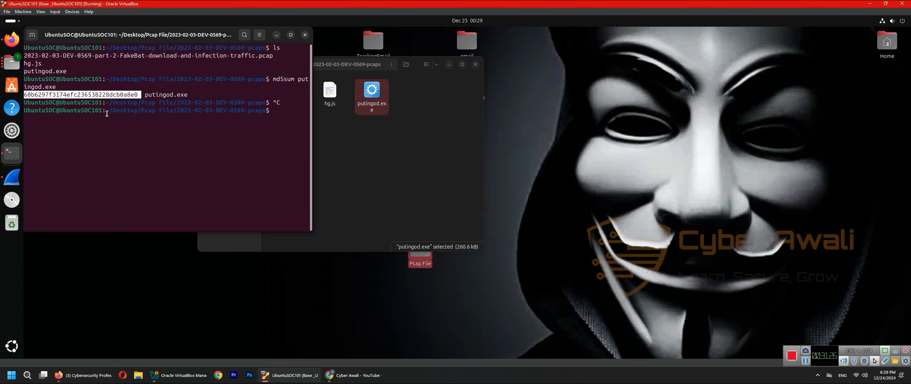
{"action": "right_click", "coordinate": [115, 96]}
{"action": "left_click", "coordinate": [125, 100]}
{"action": "left_click", "coordinate": [12, 42]}
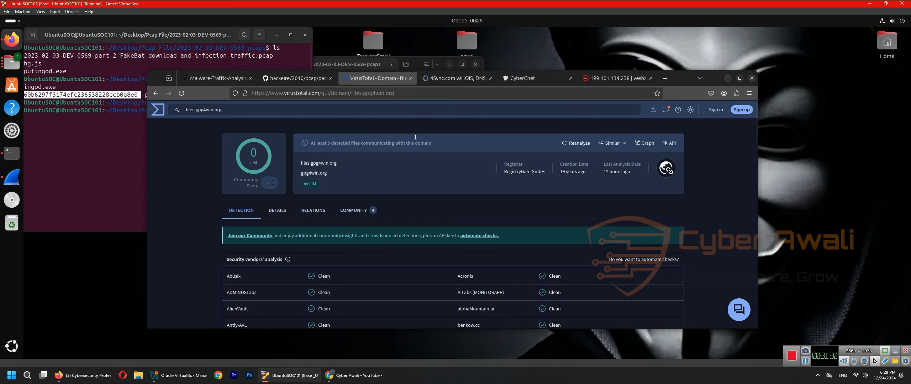
{"action": "left_click", "coordinate": [155, 94]}
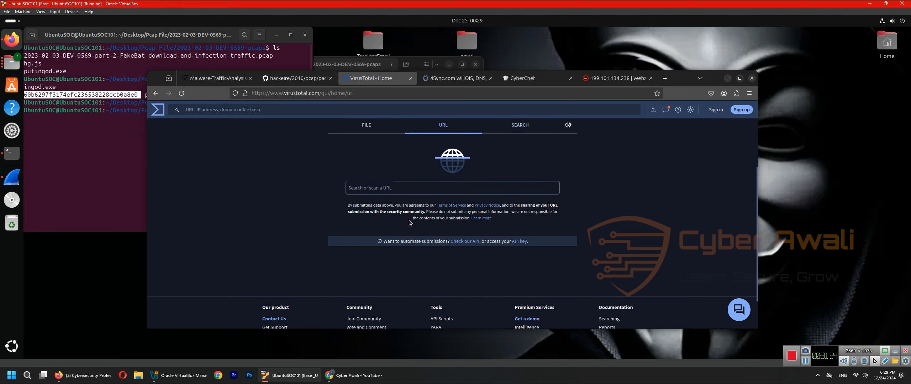
Try to look up the copied MD5 hash with VirusTotal's URL scan and return to the home page
{"action": "left_click", "coordinate": [400, 191]}
{"action": "key", "text": "ctrl+v"}
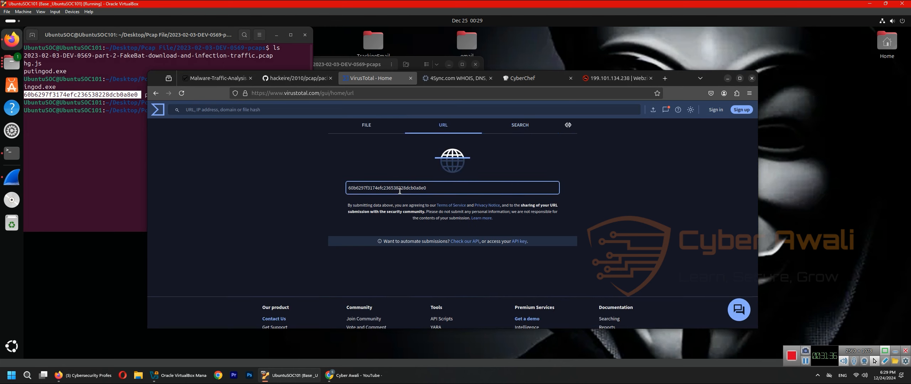
{"action": "key", "text": "Return"}
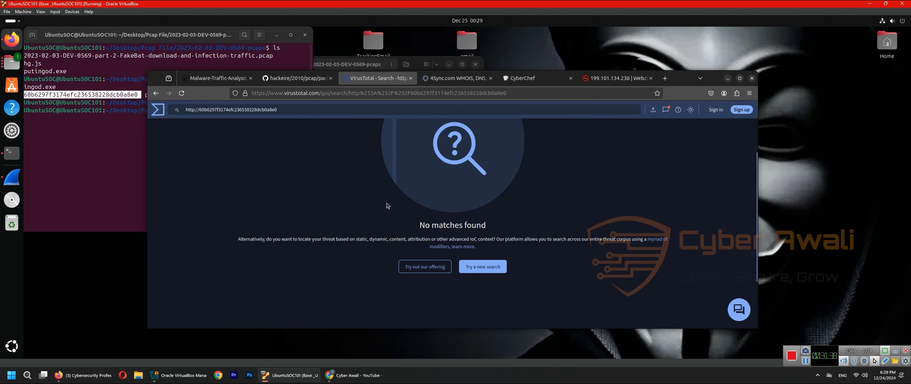
{"action": "left_click", "coordinate": [156, 93]}
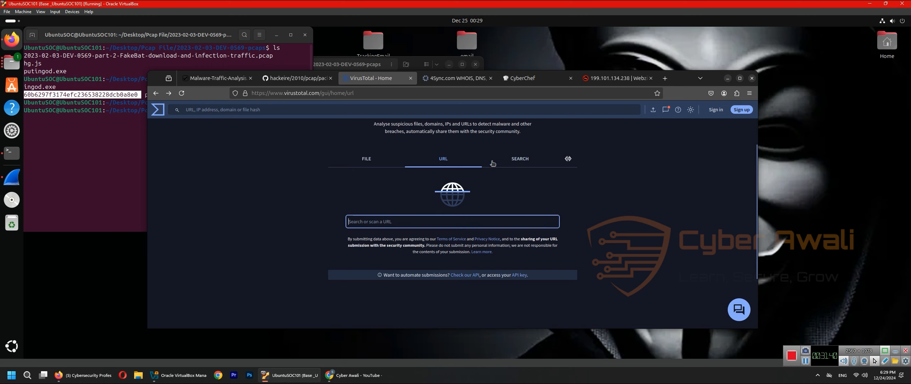
Search VirusTotal for the MD5 hash of putingod.exe using its general hash search
{"action": "left_click", "coordinate": [530, 162]}
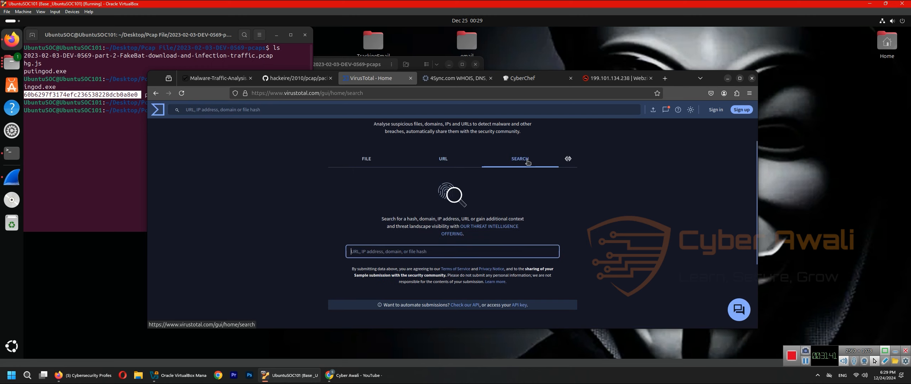
{"action": "right_click", "coordinate": [405, 252]}
{"action": "left_click", "coordinate": [424, 299]}
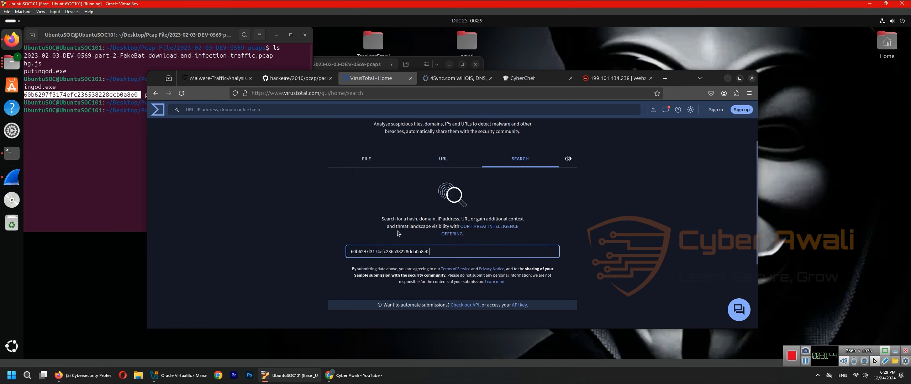
{"action": "key", "text": "Return"}
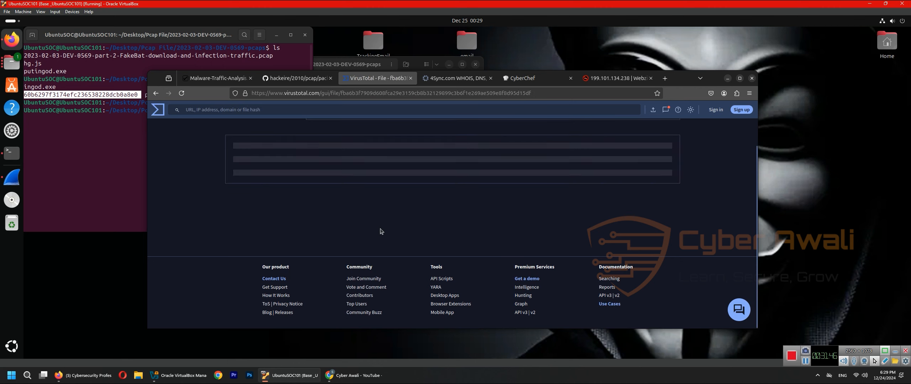
{"action": "scroll", "coordinate": [378, 230], "scroll_direction": "up", "scroll_amount": 2}
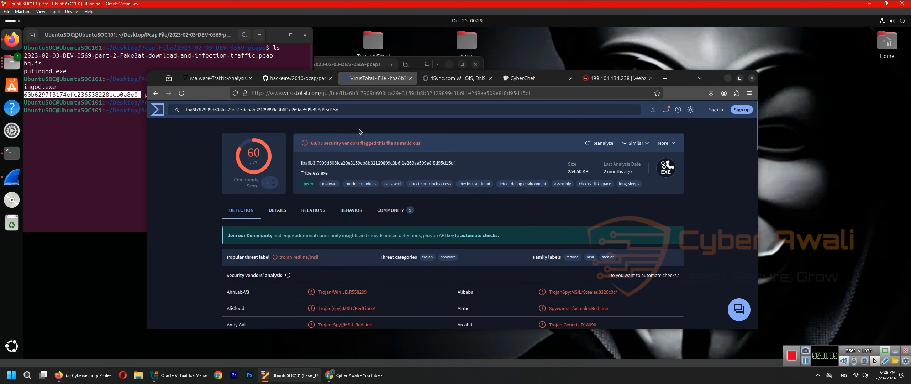
Enlarge the browser window and examine the security vendors' detections and the community comments for the file
{"action": "left_click", "coordinate": [740, 78]}
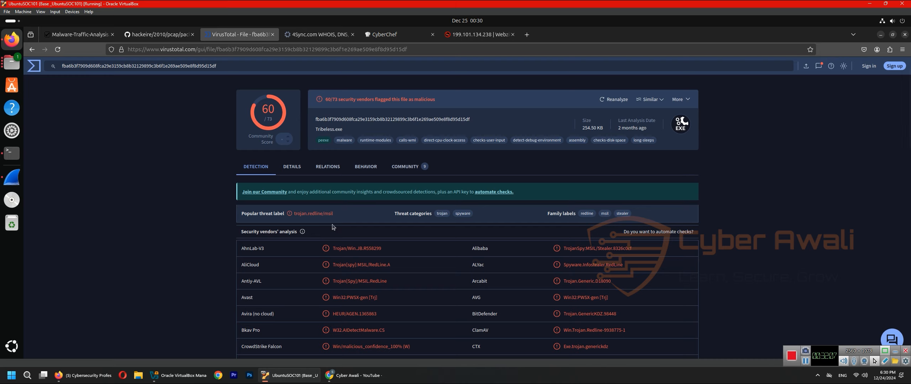
{"action": "scroll", "coordinate": [335, 227], "scroll_direction": "down", "scroll_amount": 10}
{"action": "scroll", "coordinate": [385, 292], "scroll_direction": "down", "scroll_amount": 5}
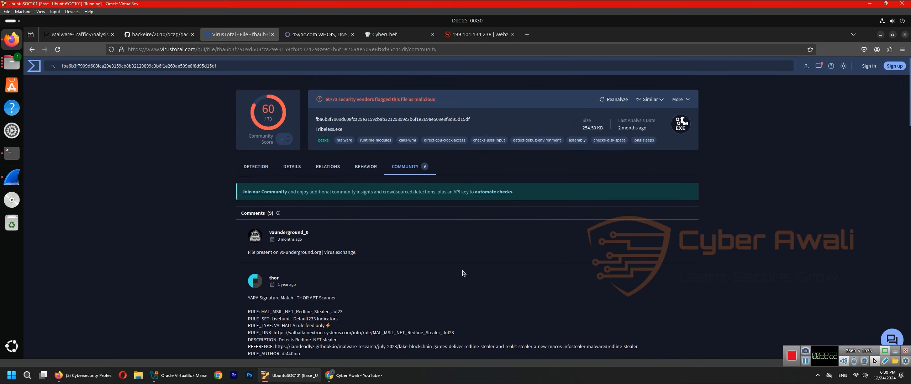
{"action": "scroll", "coordinate": [464, 274], "scroll_direction": "down", "scroll_amount": 15}
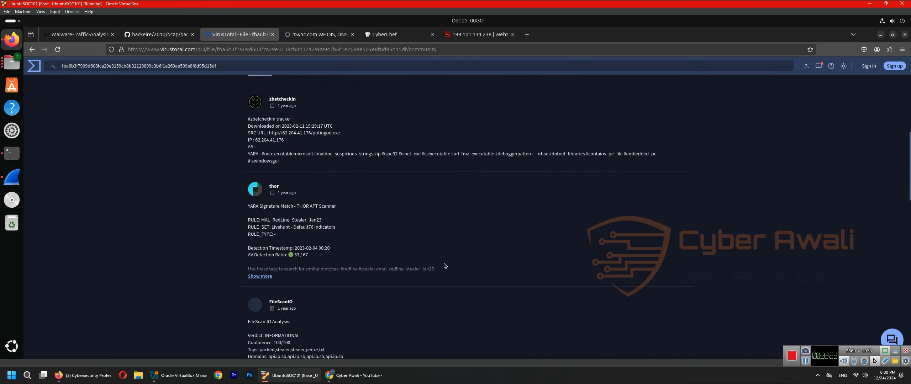
{"action": "scroll", "coordinate": [430, 267], "scroll_direction": "up", "scroll_amount": 15}
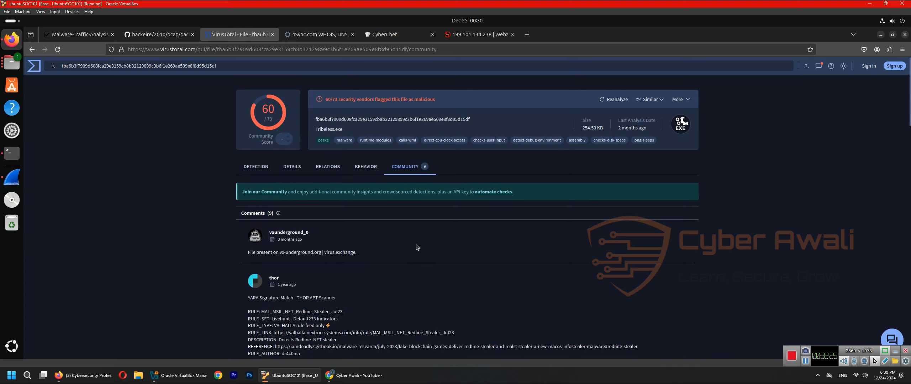
Examine the file's sandbox behavior reports and MITRE ATT&CK tactics, its relations, and its detailed properties, history and names
{"action": "left_click", "coordinate": [365, 168]}
{"action": "scroll", "coordinate": [415, 255], "scroll_direction": "down", "scroll_amount": 2}
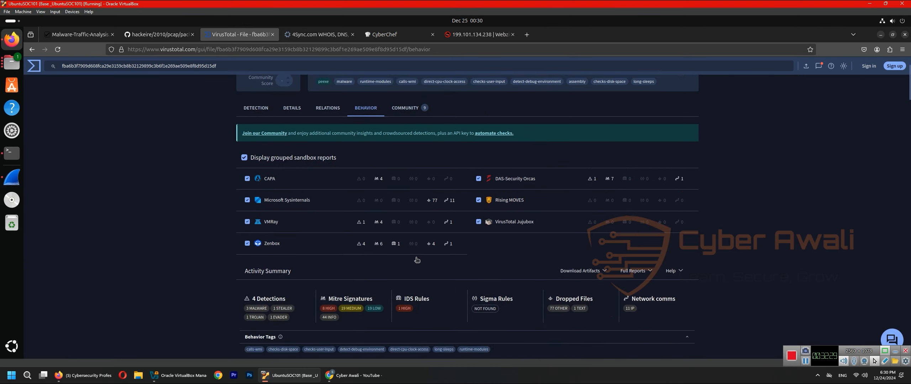
{"action": "scroll", "coordinate": [417, 259], "scroll_direction": "down", "scroll_amount": 5}
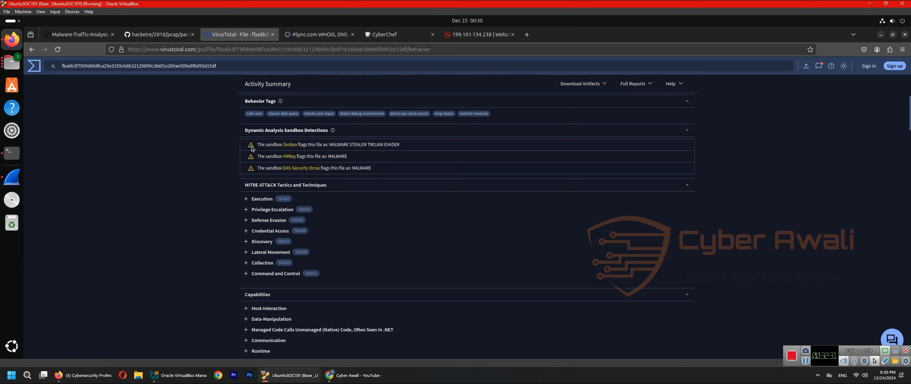
{"action": "scroll", "coordinate": [258, 149], "scroll_direction": "up", "scroll_amount": 1}
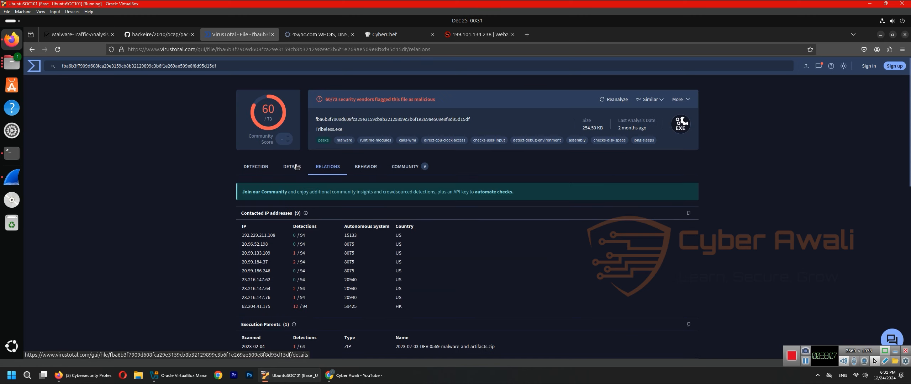
{"action": "left_click", "coordinate": [297, 167]}
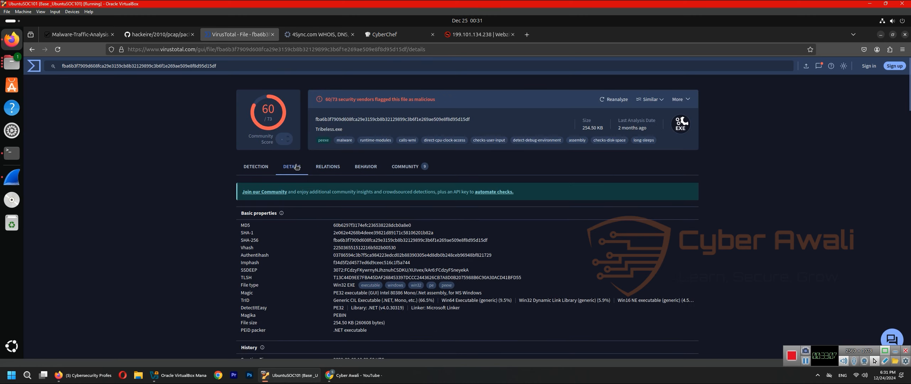
{"action": "scroll", "coordinate": [463, 244], "scroll_direction": "down", "scroll_amount": 7}
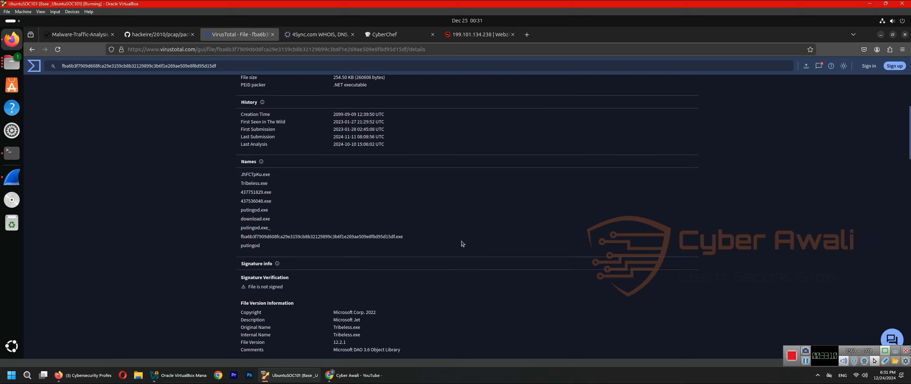
Review the file's signature info, PE sections, imports and contained resources, and its basic properties and hashes on the VirusTotal details page
{"action": "scroll", "coordinate": [462, 244], "scroll_direction": "down", "scroll_amount": 10}
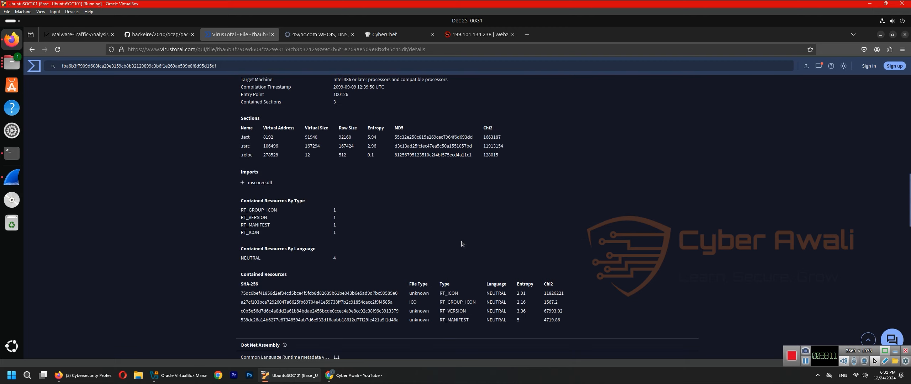
{"action": "scroll", "coordinate": [462, 245], "scroll_direction": "up", "scroll_amount": 10}
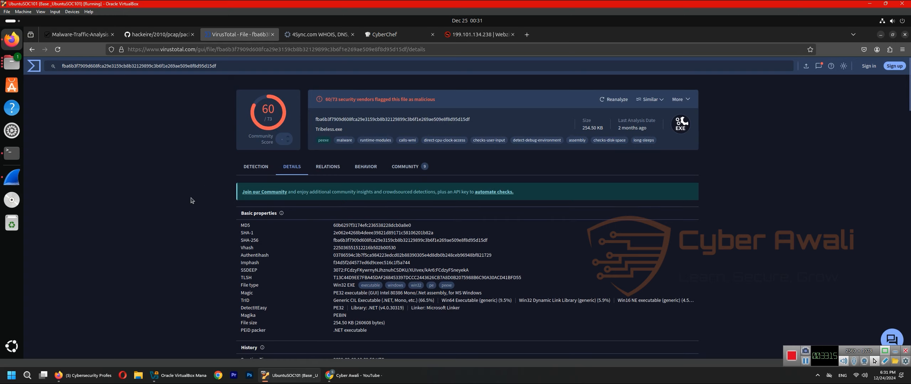
{"action": "scroll", "coordinate": [193, 201], "scroll_direction": "down", "scroll_amount": 2}
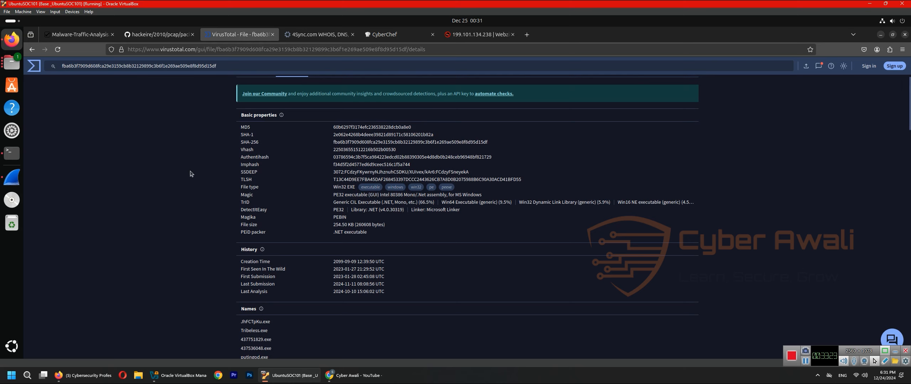
Minimize the browser and rearrange the Wireshark and terminal windows on the desktop so the exported files folder is uncovered
{"action": "left_click", "coordinate": [880, 34]}
{"action": "left_click_drag", "start_coordinate": [194, 31], "coordinate": [667, 100]}
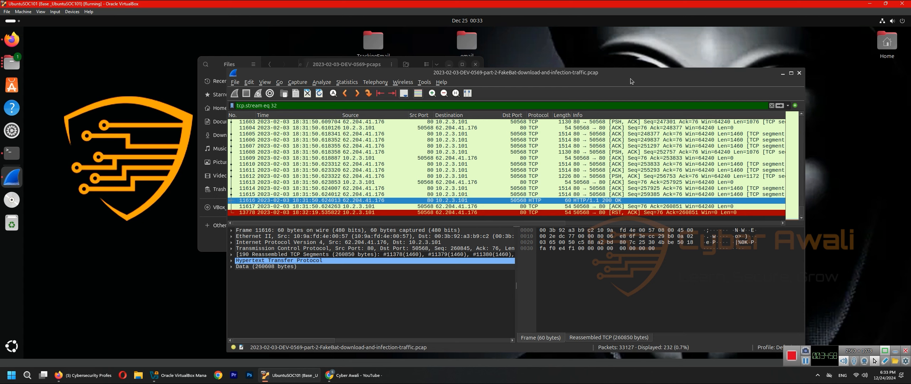
{"action": "left_click_drag", "start_coordinate": [659, 75], "coordinate": [539, 202]}
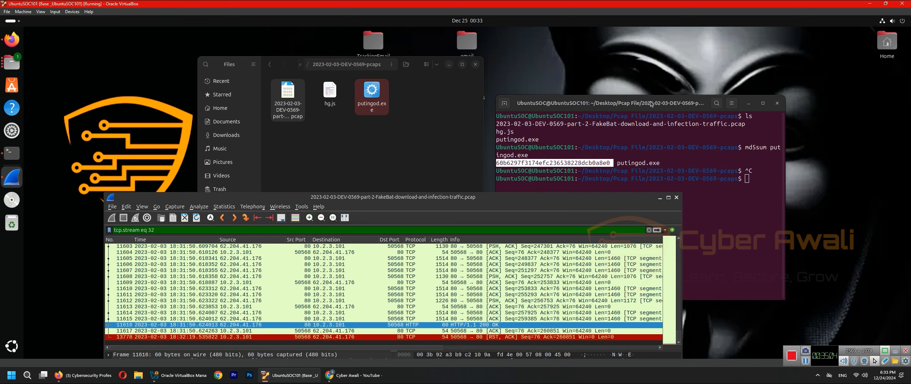
{"action": "left_click_drag", "start_coordinate": [624, 106], "coordinate": [715, 66]}
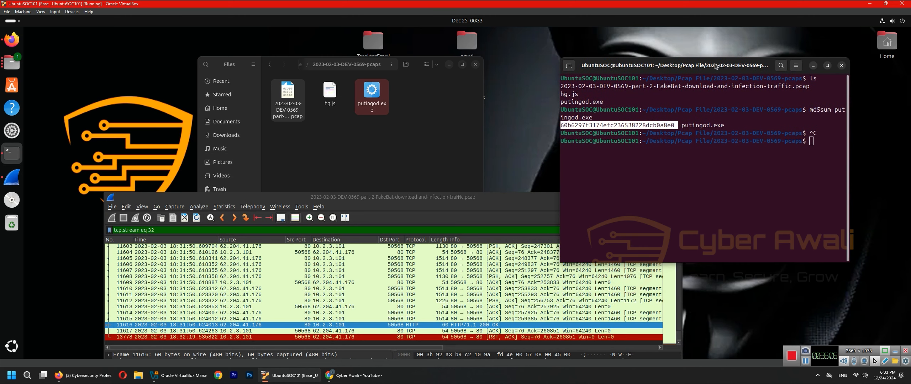